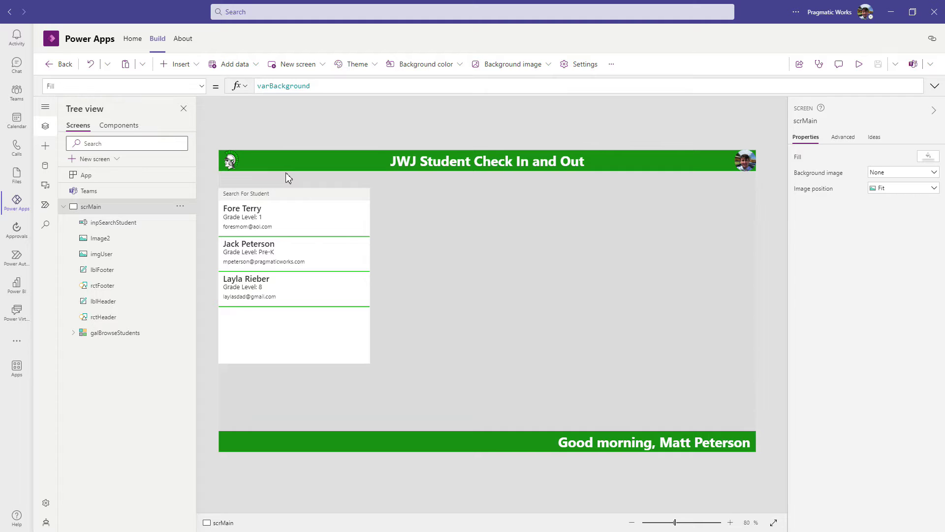
Step: Insert an edit form beside the student gallery, sized about 936 by 601 at position X 408, Y 72
left_click(180, 64)
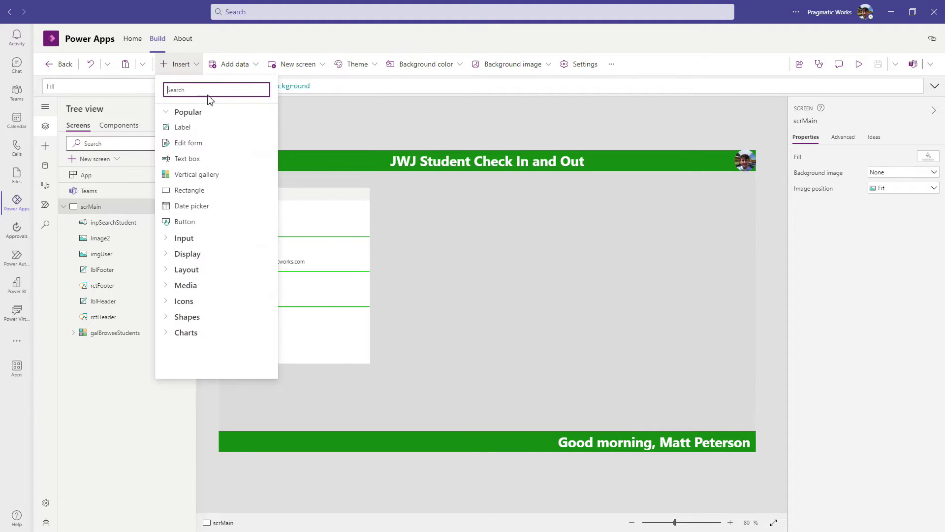
type("edit f")
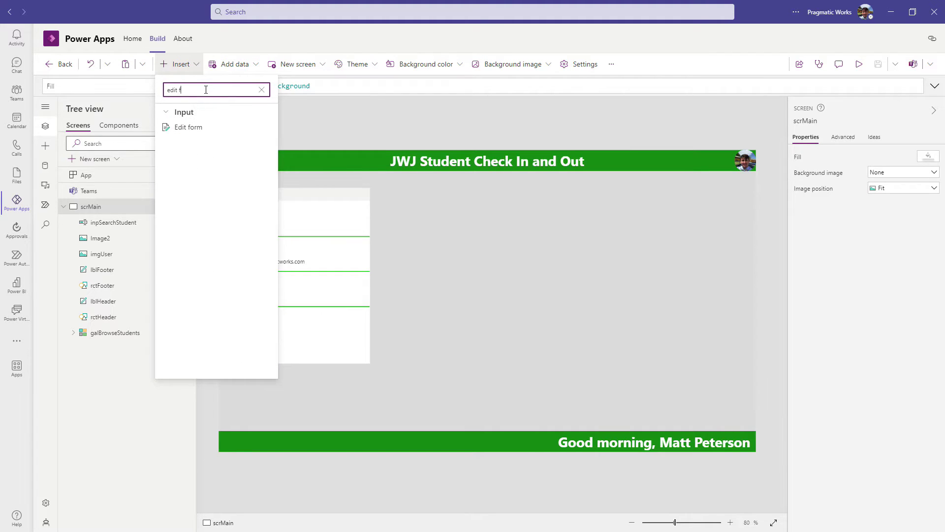
left_click(205, 132)
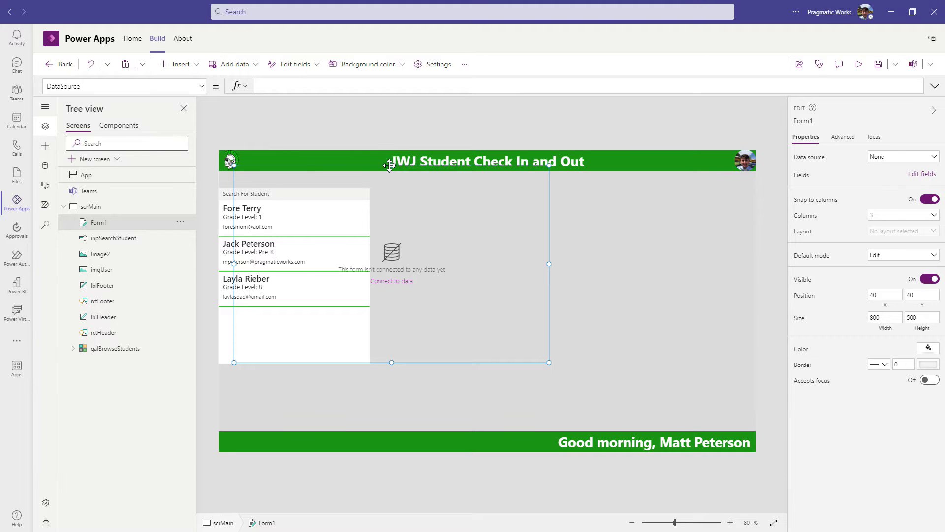
left_click_drag(389, 165, 536, 179)
left_click_drag(694, 375, 749, 416)
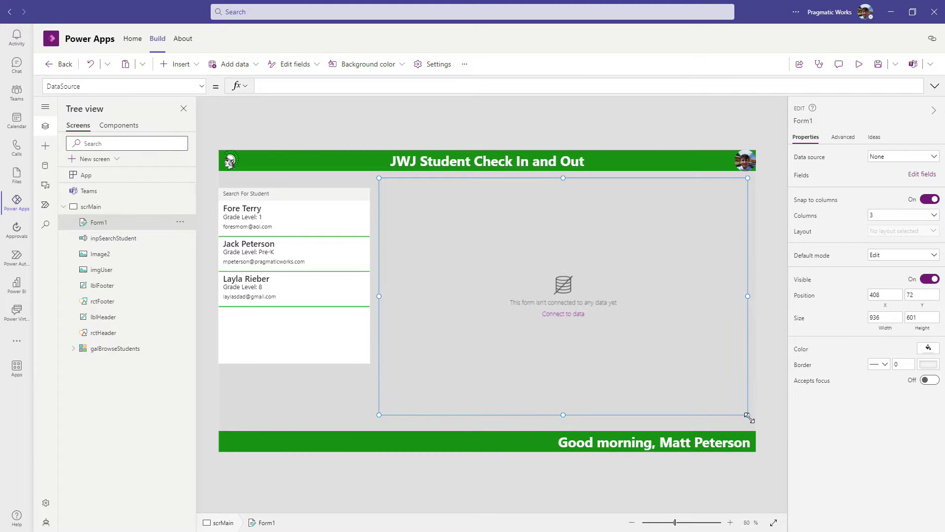
Step: Set the form's background color to white
left_click(390, 65)
left_click(340, 117)
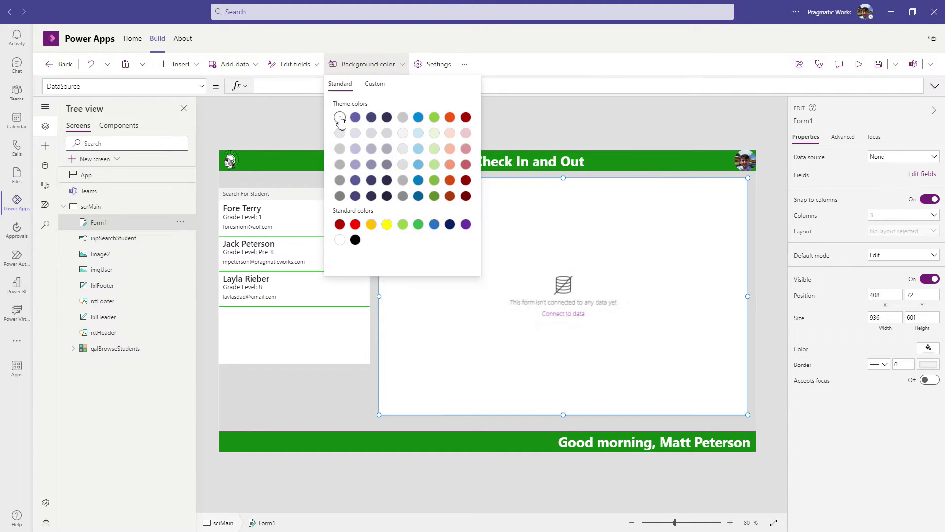
left_click(647, 274)
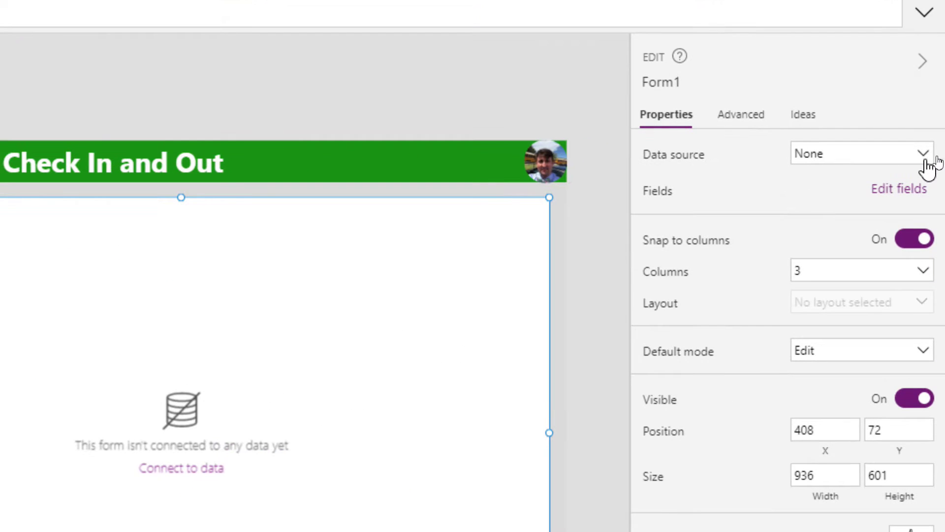
Step: Add the Student Check In And Outs Dataverse table to the app's data
left_click(935, 159)
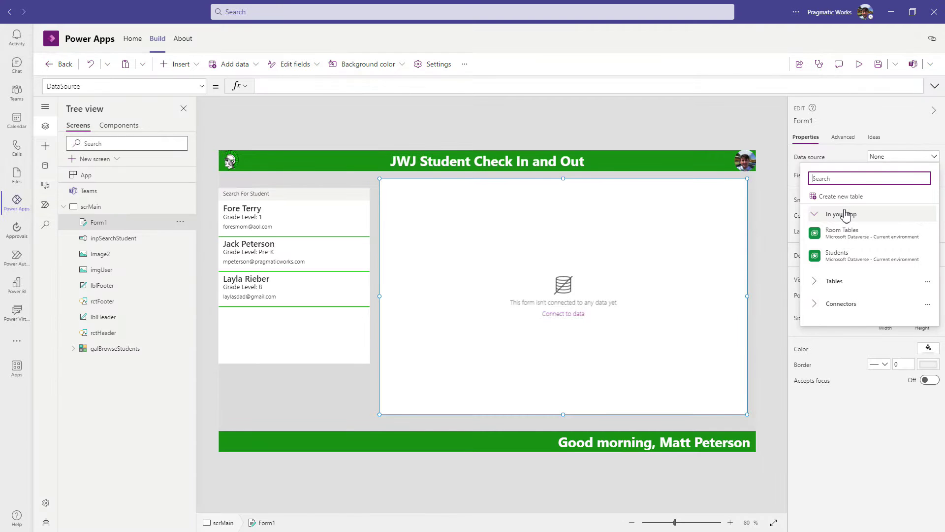
left_click(45, 165)
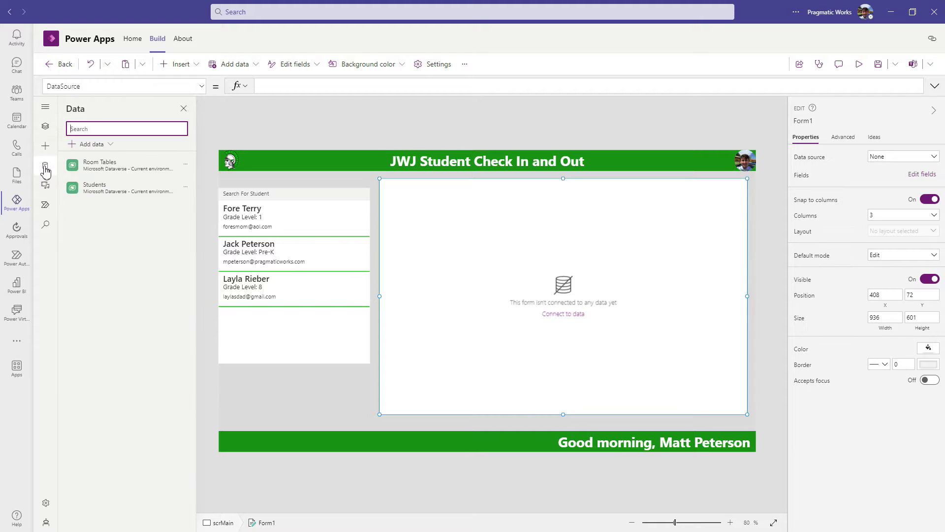
left_click(95, 147)
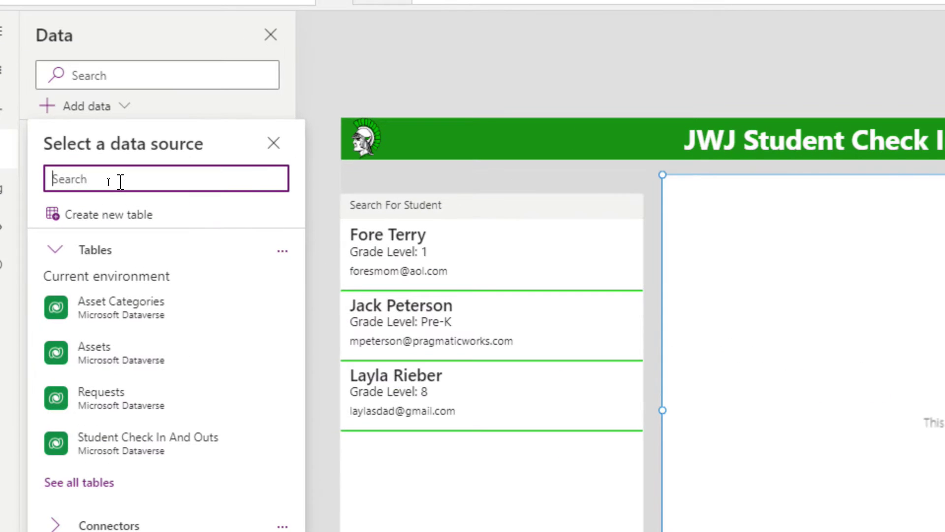
mouse_move(95, 445)
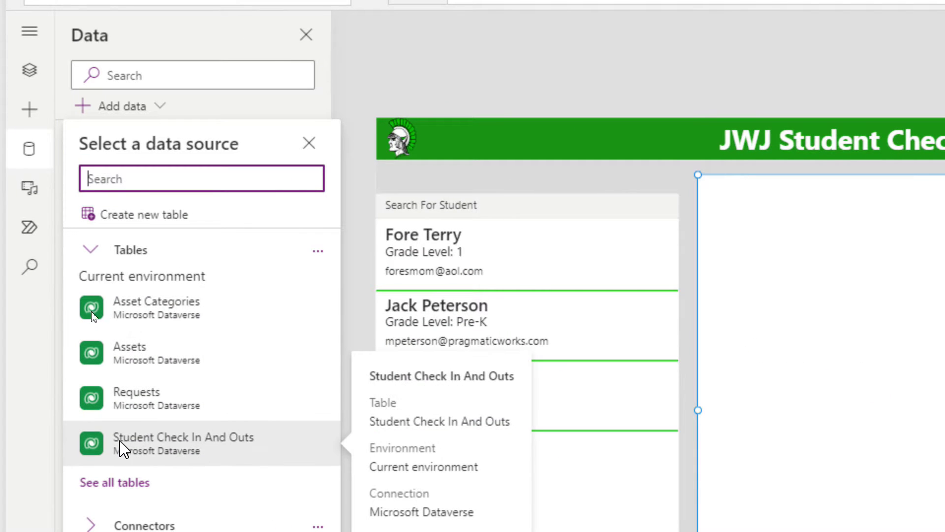
left_click(129, 445)
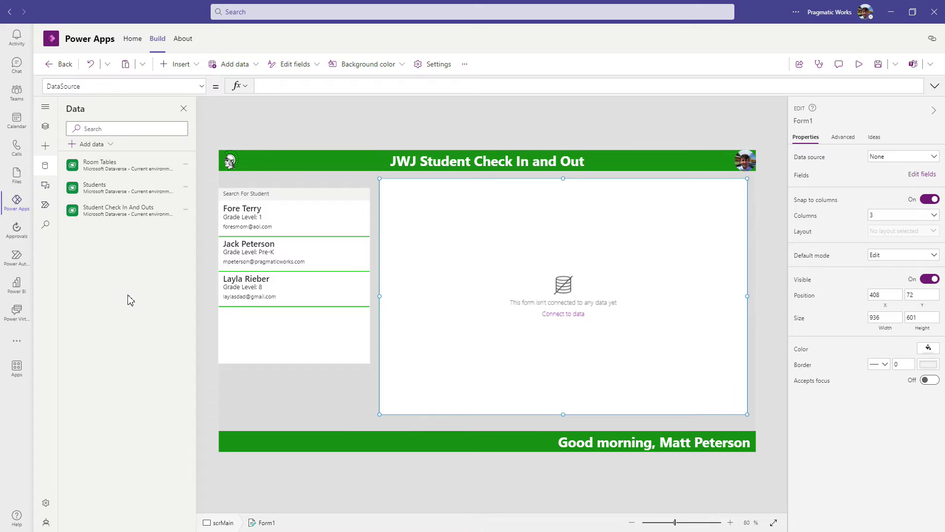
Step: Connect the form to the Student Check In And Outs table and arrange its fields in 2 columns
left_click(902, 164)
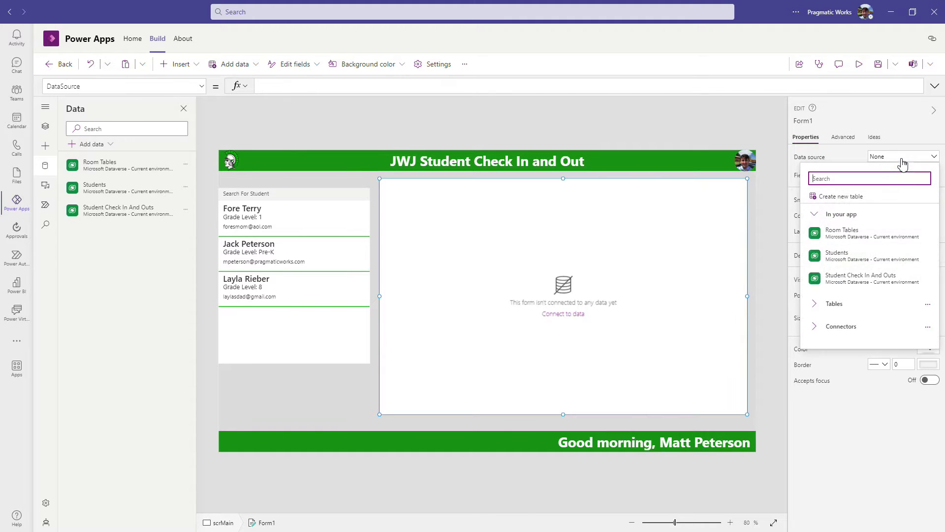
left_click(876, 283)
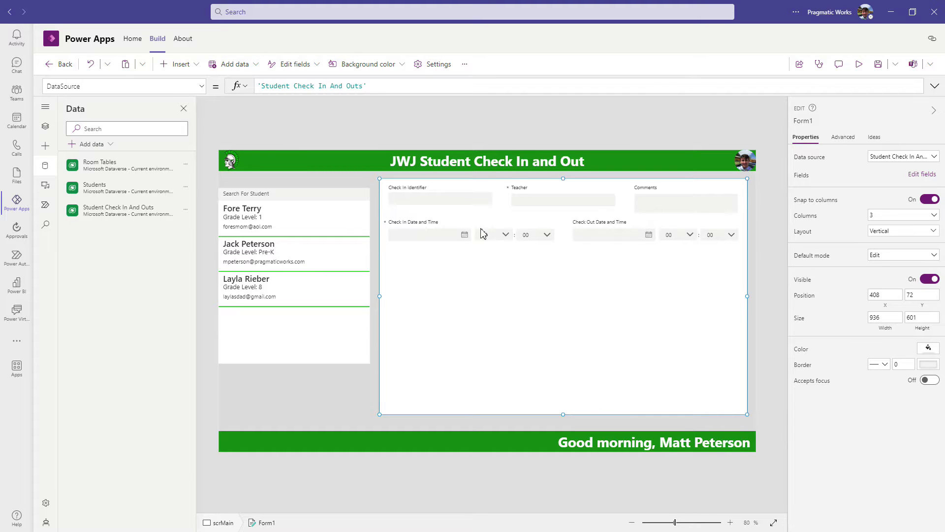
left_click(903, 216)
left_click(873, 240)
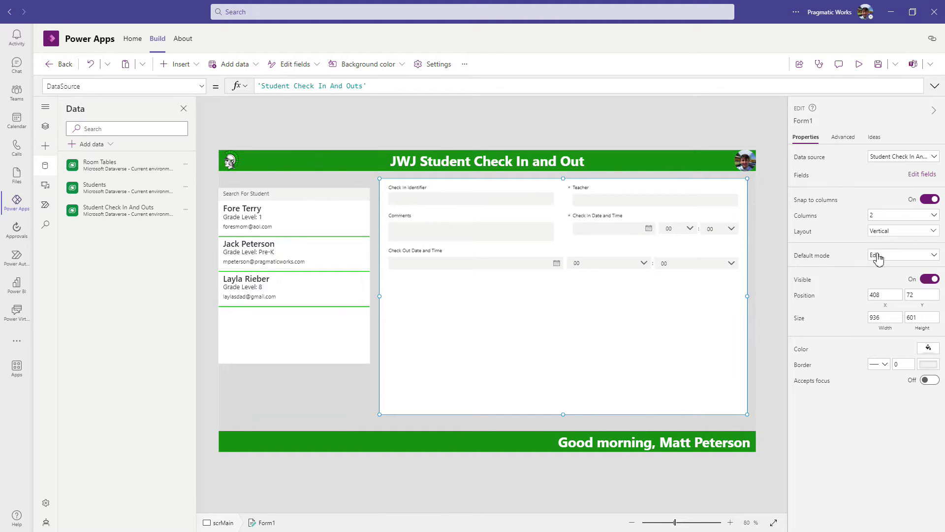
Step: Try the Horizontal layout on the form and switch it back to Vertical
left_click(885, 238)
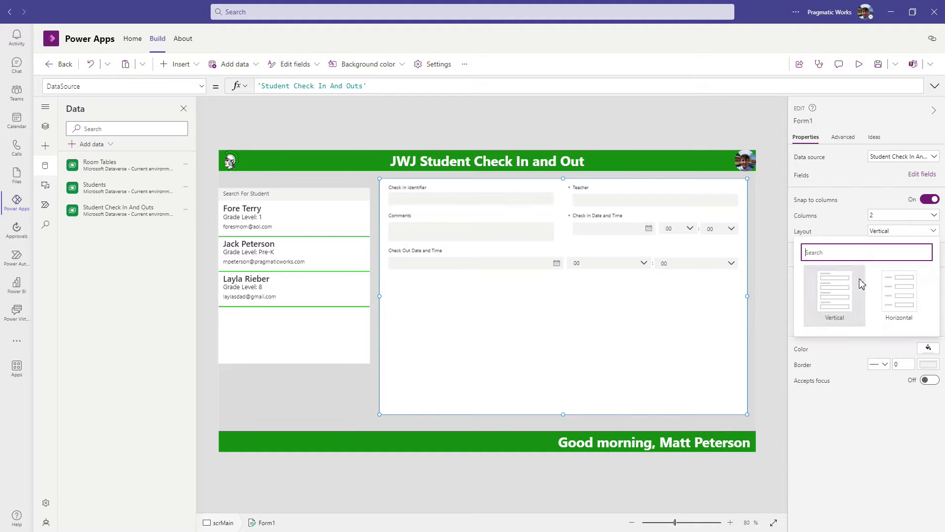
left_click(903, 291)
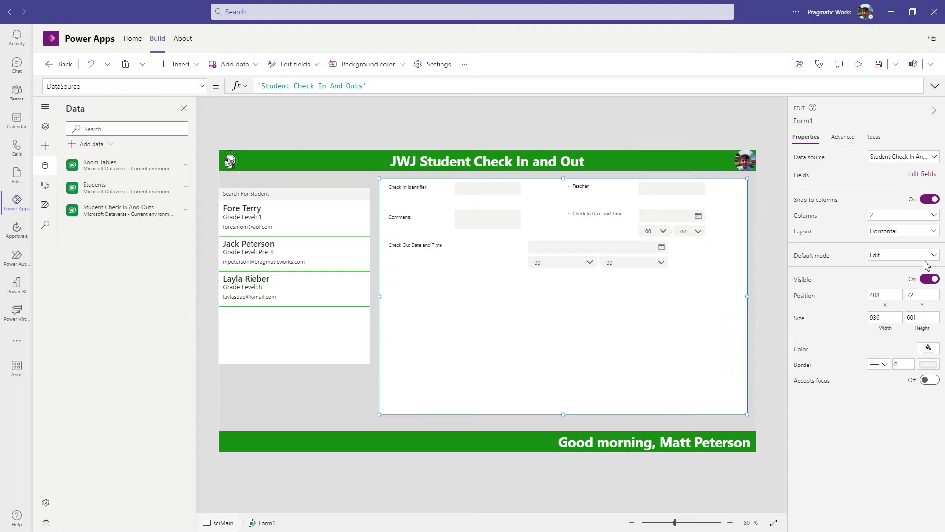
left_click(914, 231)
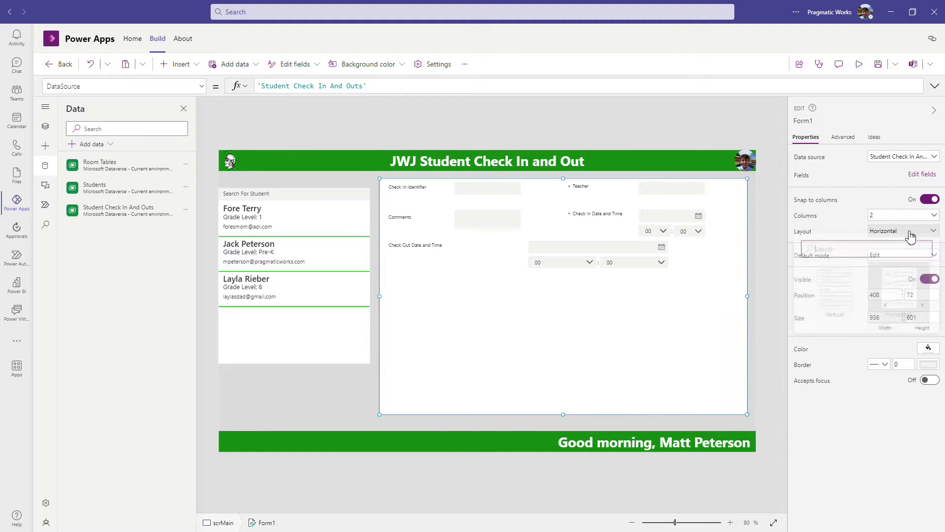
left_click(835, 293)
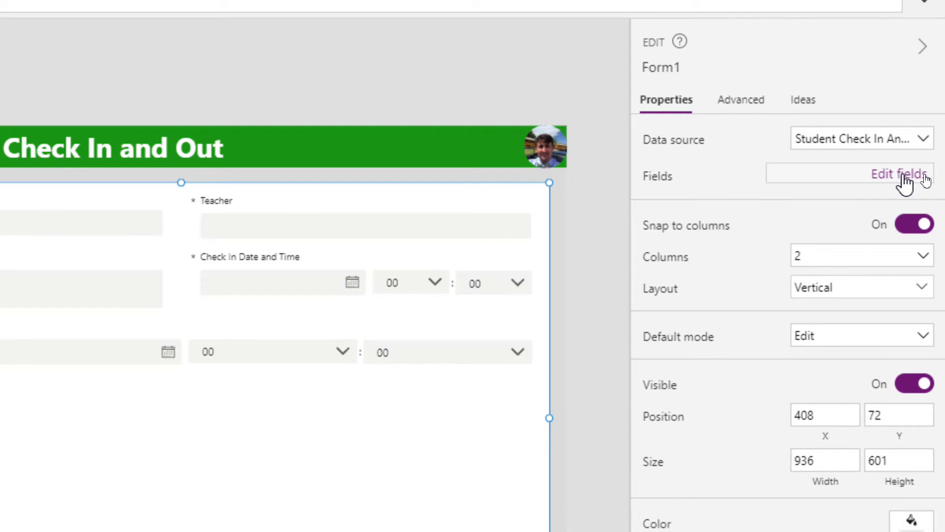
Step: Remove the Check Out Date and Time field from the form
left_click(906, 182)
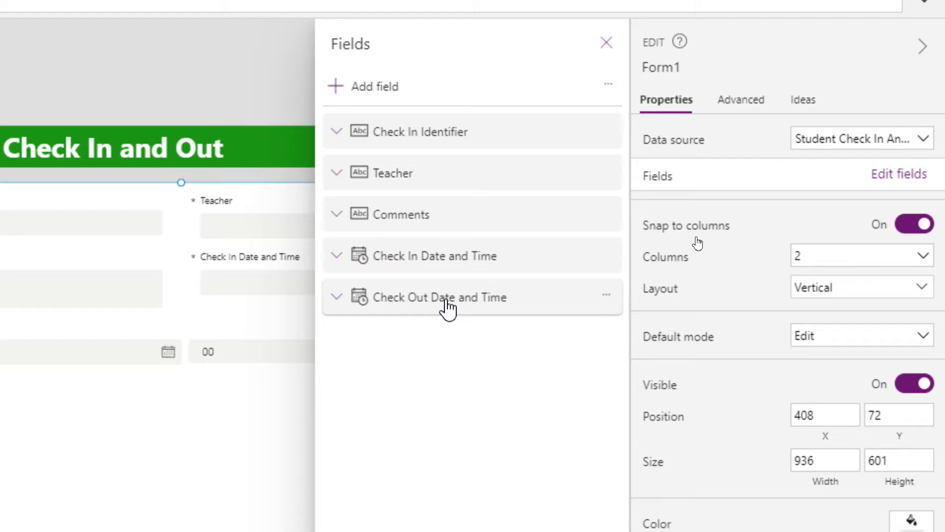
left_click(606, 294)
left_click(642, 409)
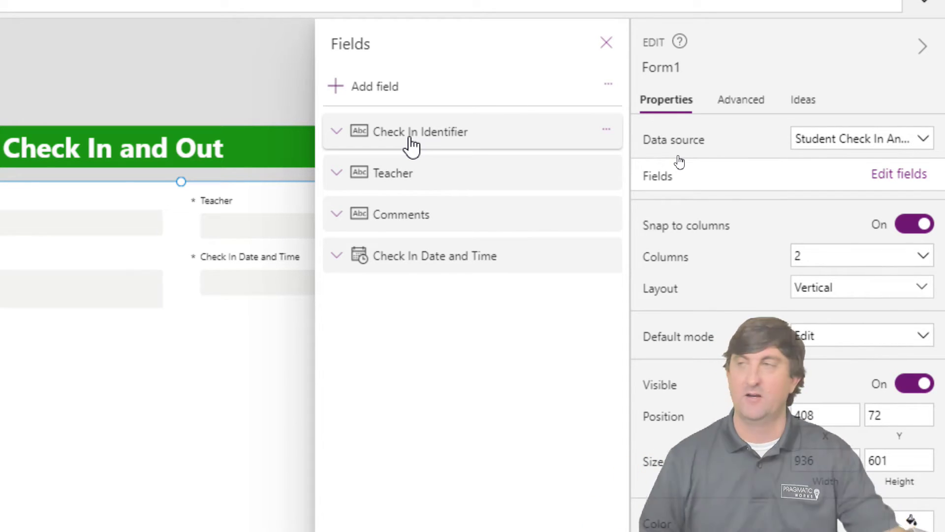
Step: Review the control type options for the form's Check In Identifier field, keeping View text
left_click(337, 131)
left_click(425, 200)
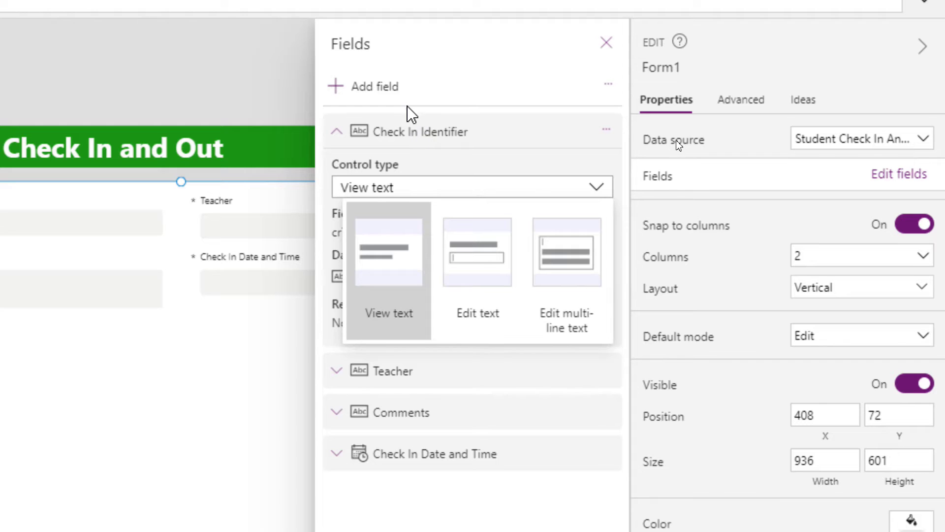
left_click(375, 256)
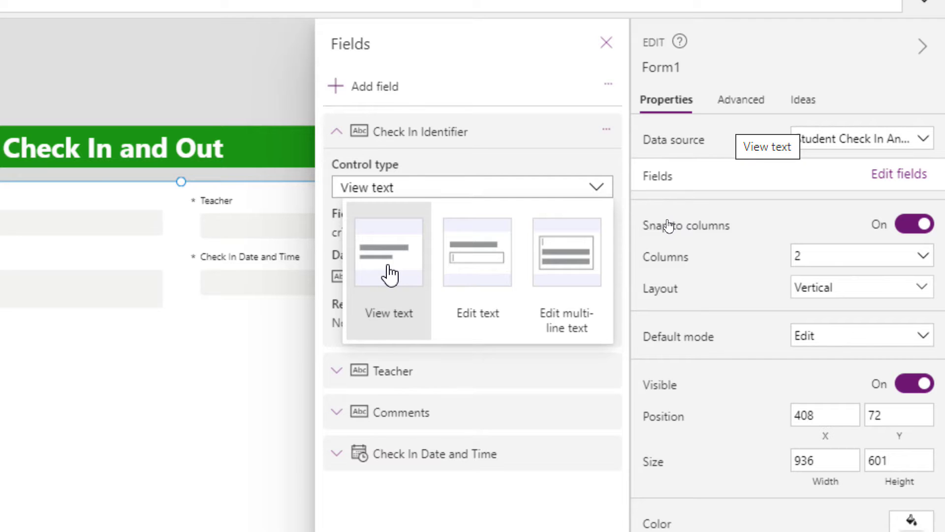
left_click(338, 131)
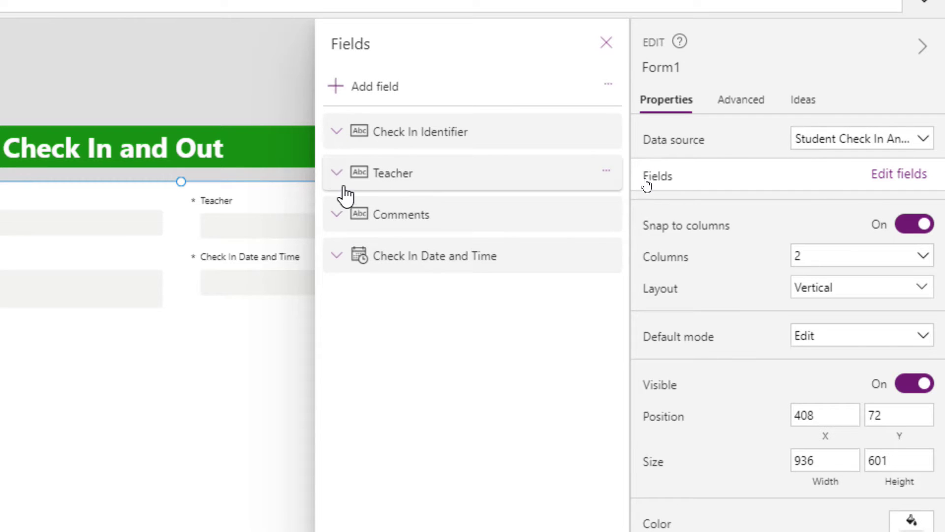
Step: Try Edit multi-line text as the Teacher field's control type and return it to Edit text
left_click(337, 173)
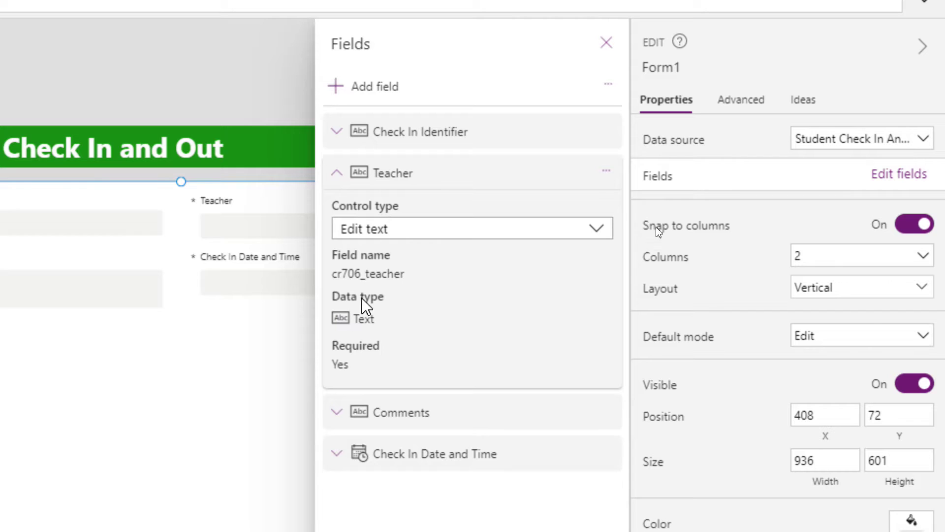
left_click(381, 240)
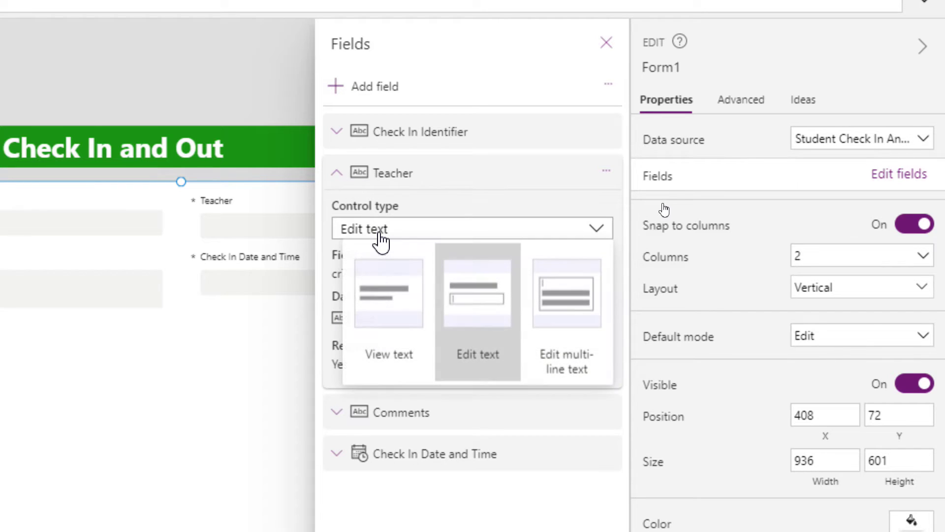
left_click(581, 320)
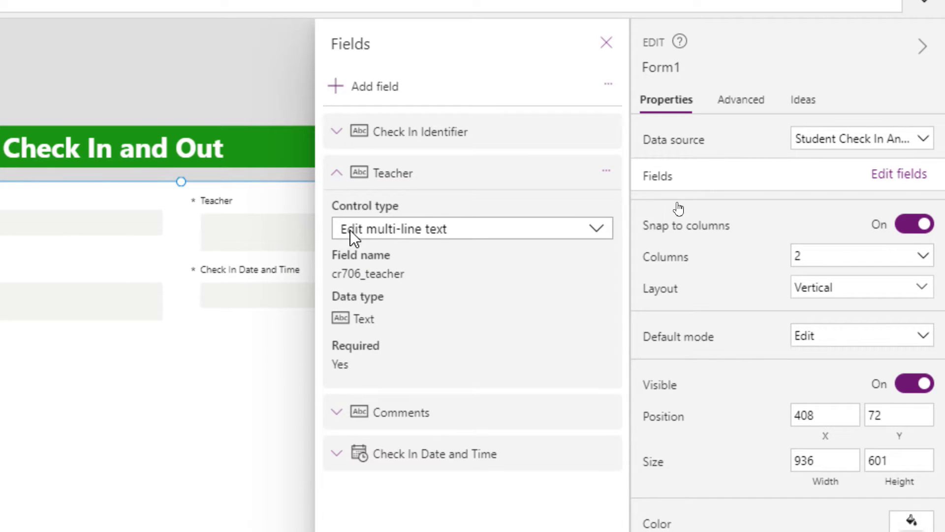
left_click(449, 240)
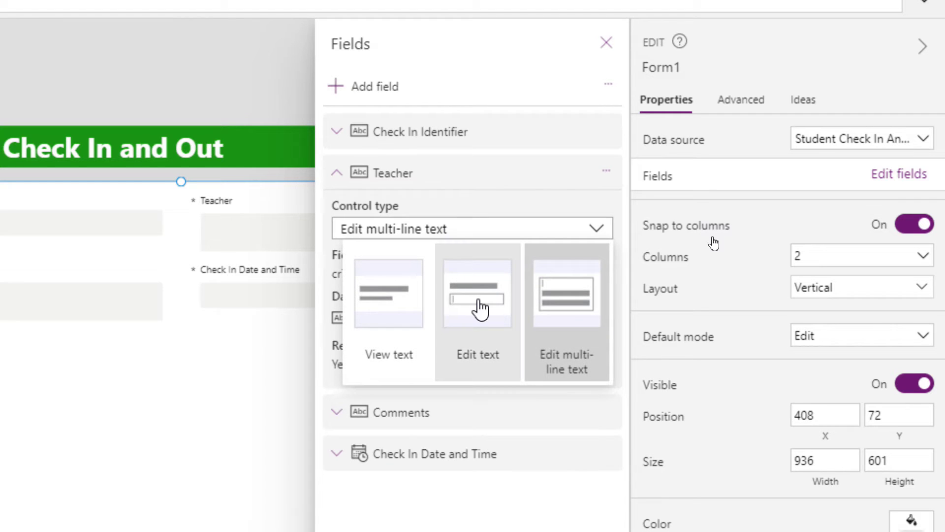
left_click(481, 307)
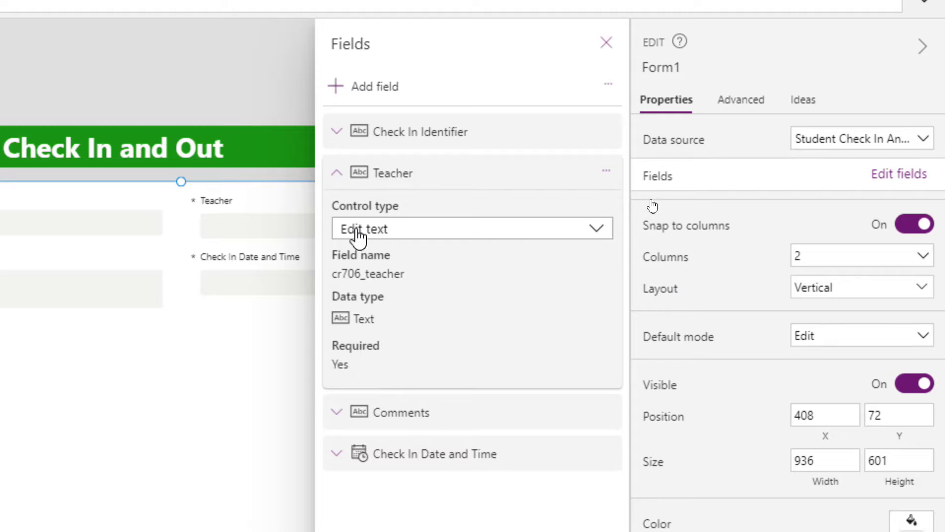
left_click(336, 173)
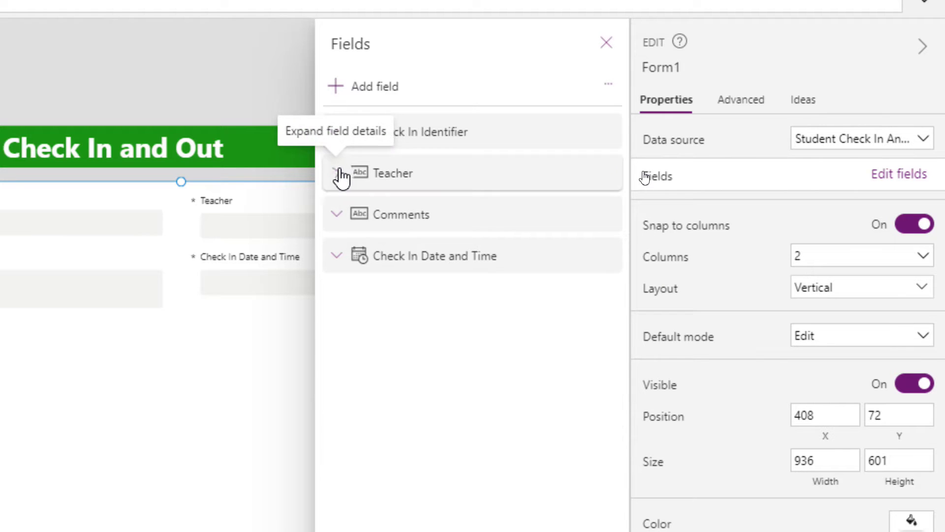
Step: Search the available form fields for "loca" and select Location for adding
left_click(361, 94)
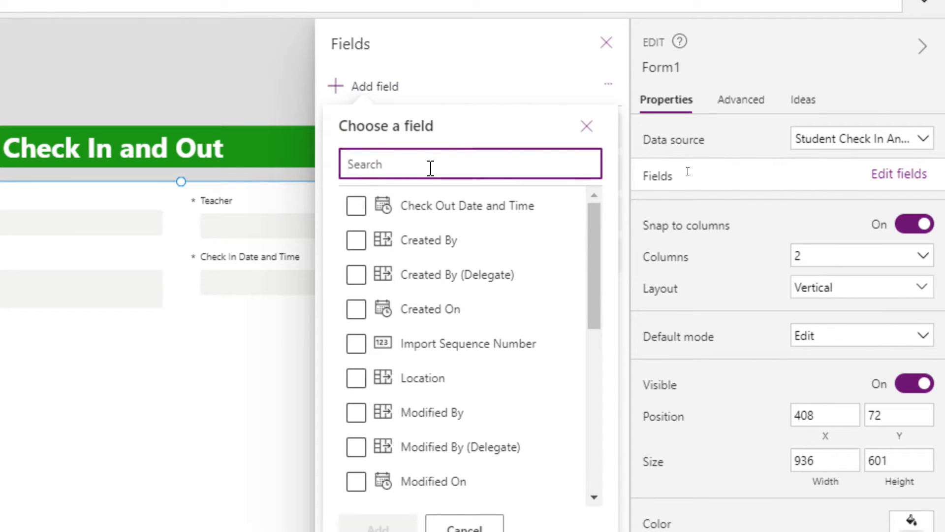
type("loca")
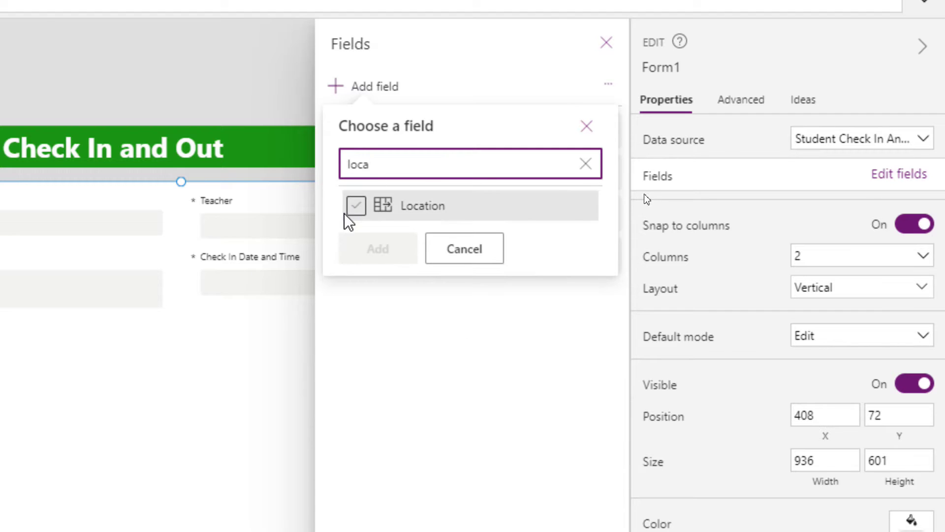
left_click(356, 205)
Step: Search the available fields for "st", select Student, and add it to the form together with Location
left_click(403, 164)
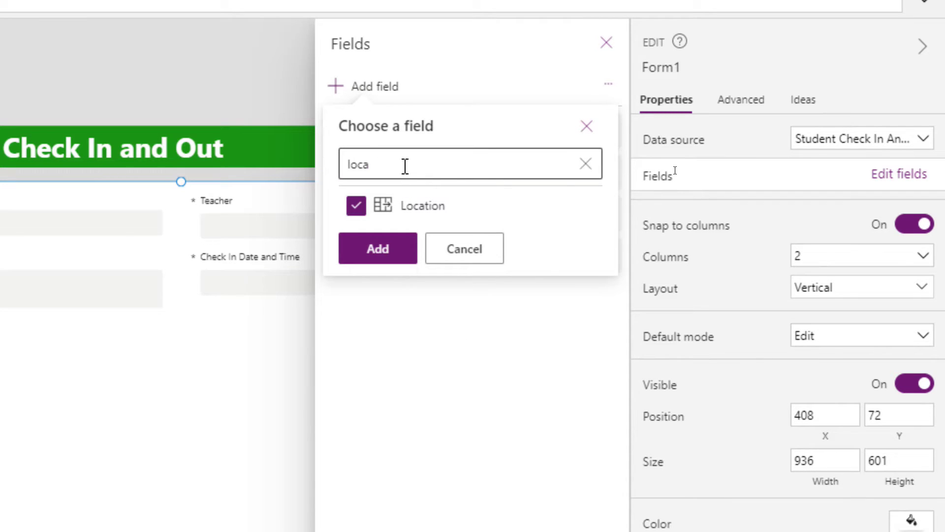
double_click(404, 165)
type("teach")
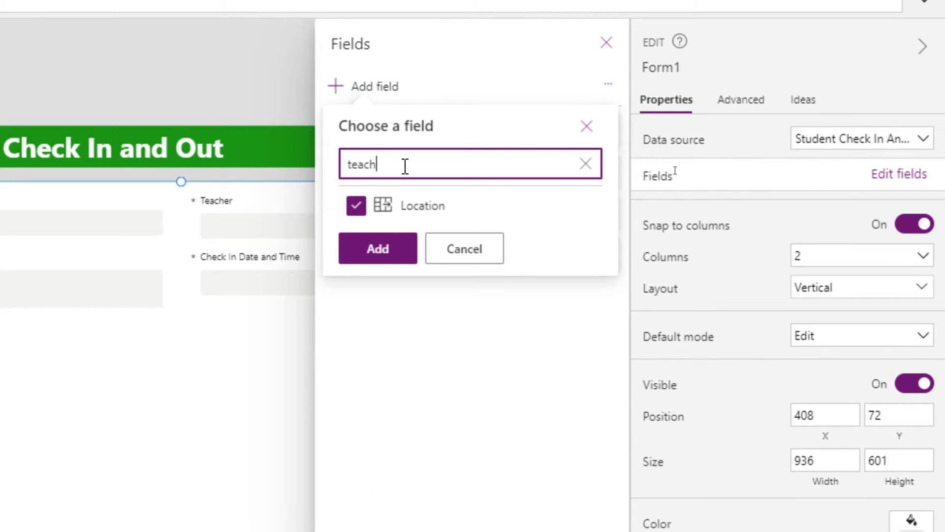
key("BackSpace")
key("BackSpace")
key("BackSpace")
key("BackSpace")
type("s")
key("BackSpace")
key("BackSpace")
type("st")
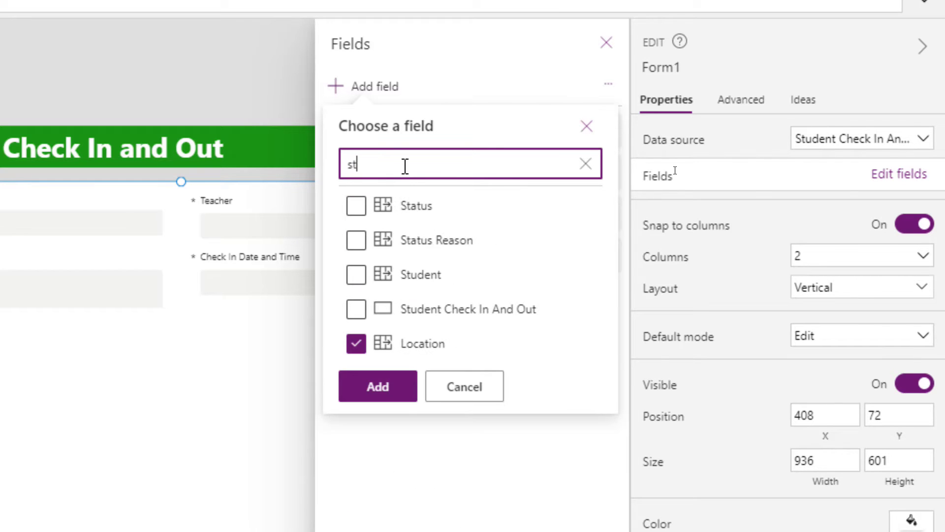
left_click(355, 276)
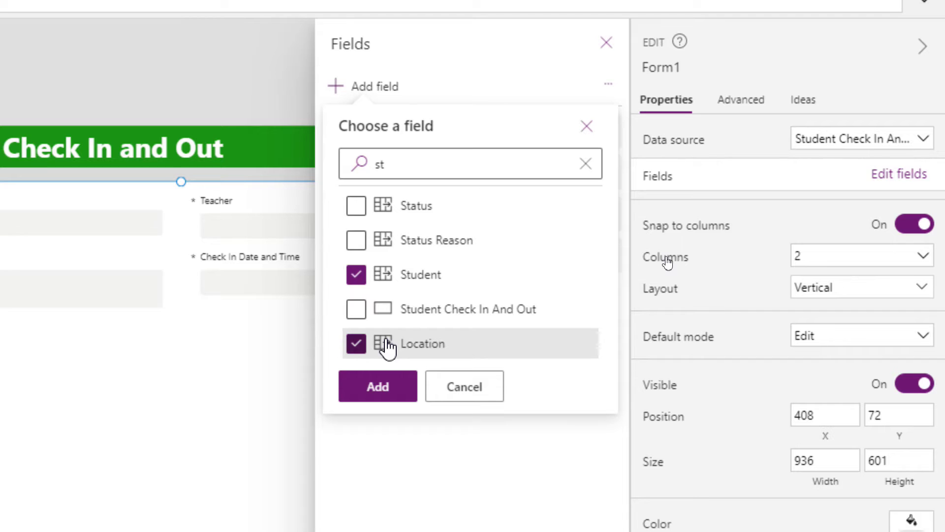
left_click(389, 384)
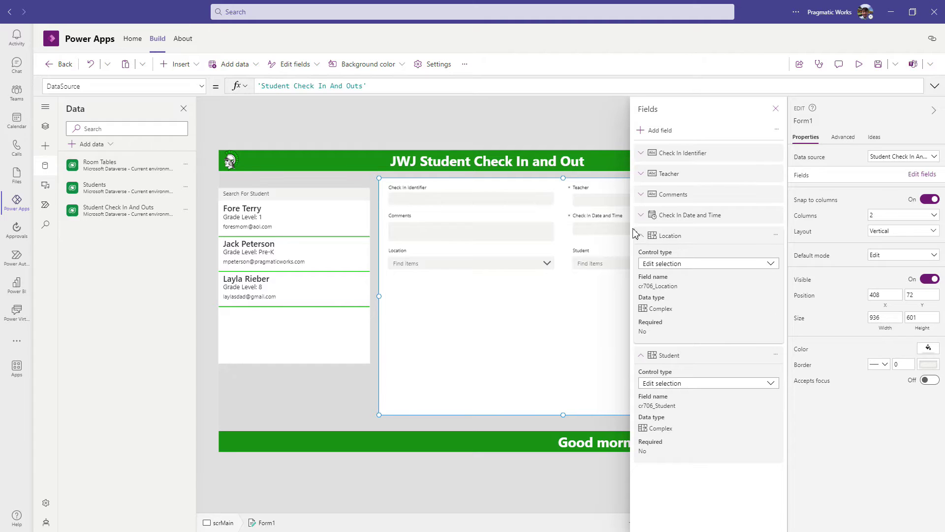
Step: Reorder the form fields as Check In Identifier, Check In Date and Time, Teacher, Location, Student, Comments
left_click(616, 222)
left_click(641, 257)
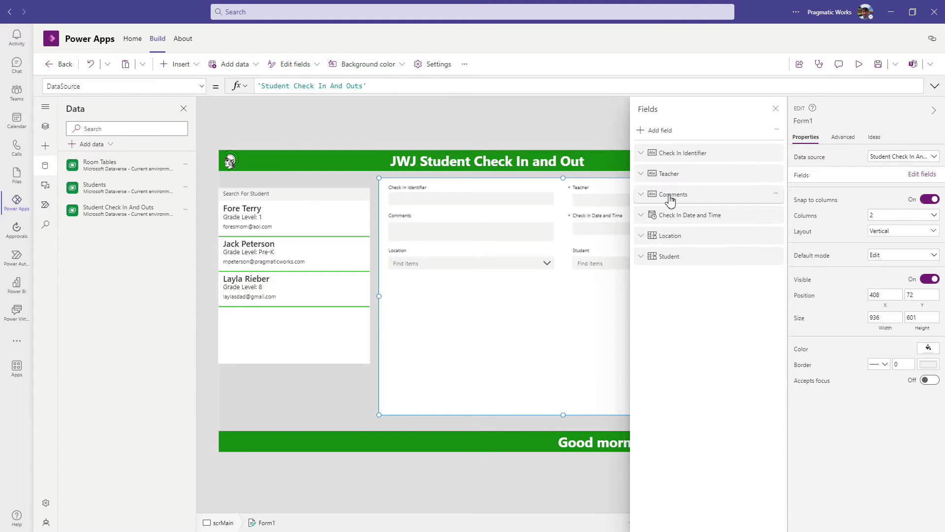
left_click_drag(669, 196, 674, 273)
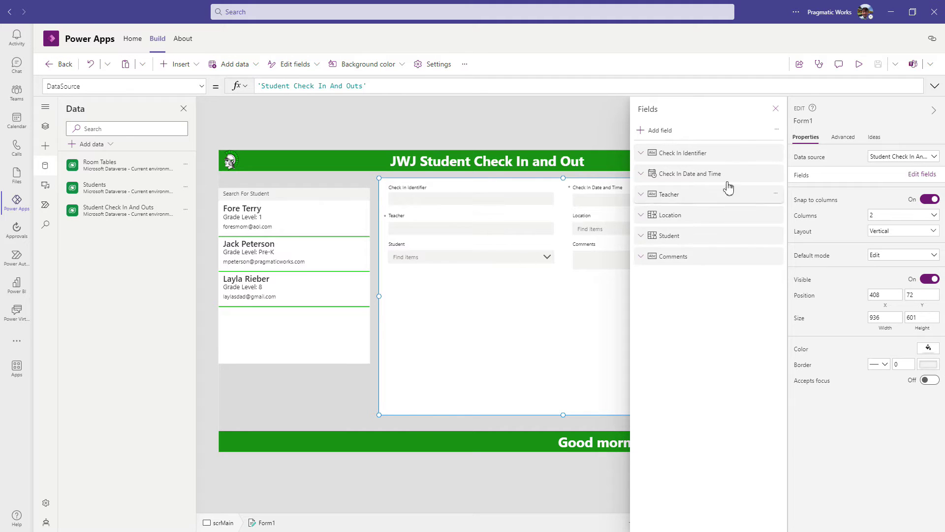
left_click(775, 110)
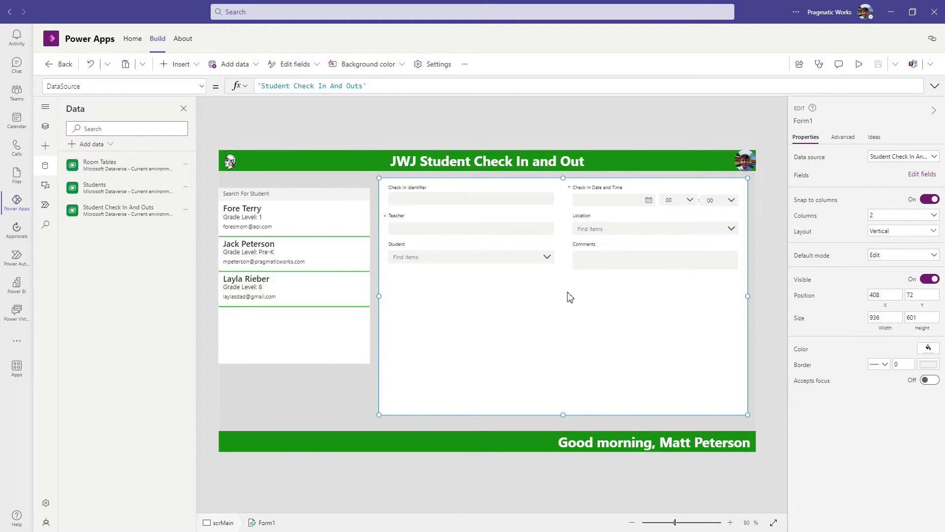
Step: Preview the app to check how the form displays, and return to editing
left_click(858, 64)
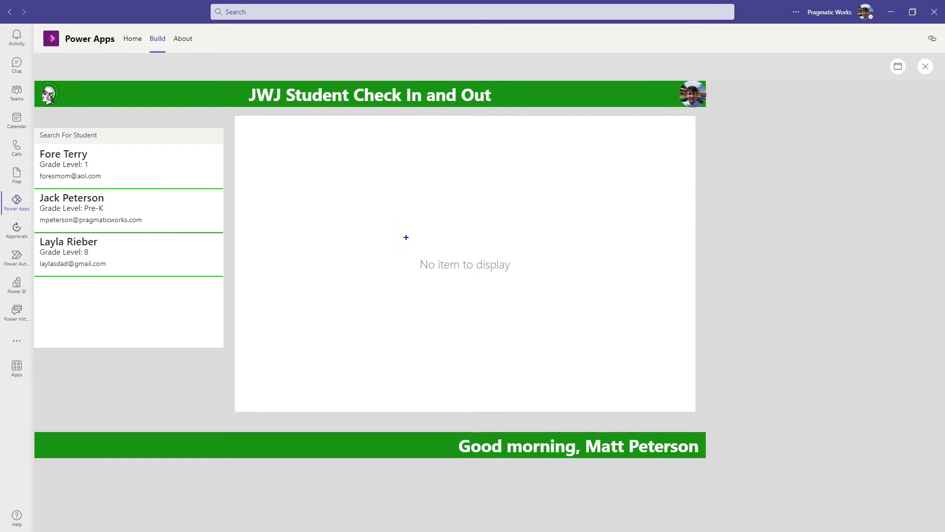
left_click_drag(405, 242, 596, 307)
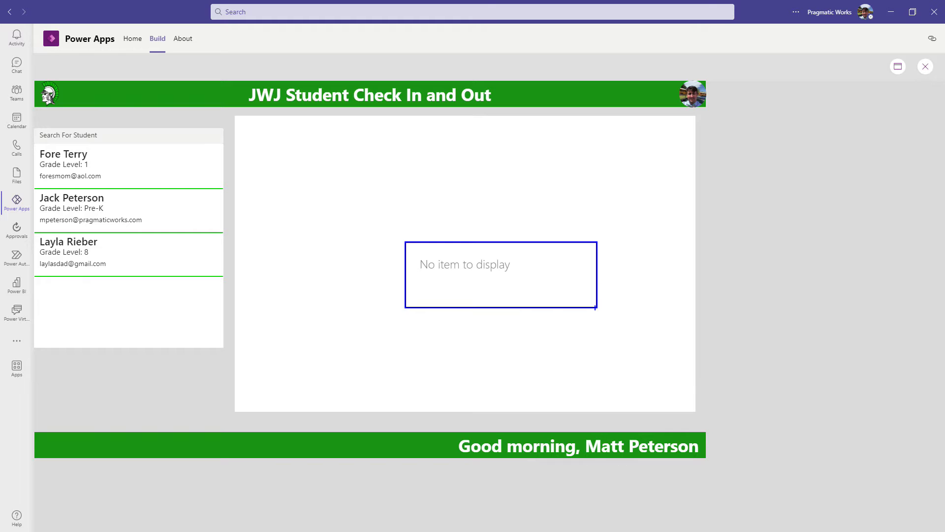
left_click(925, 68)
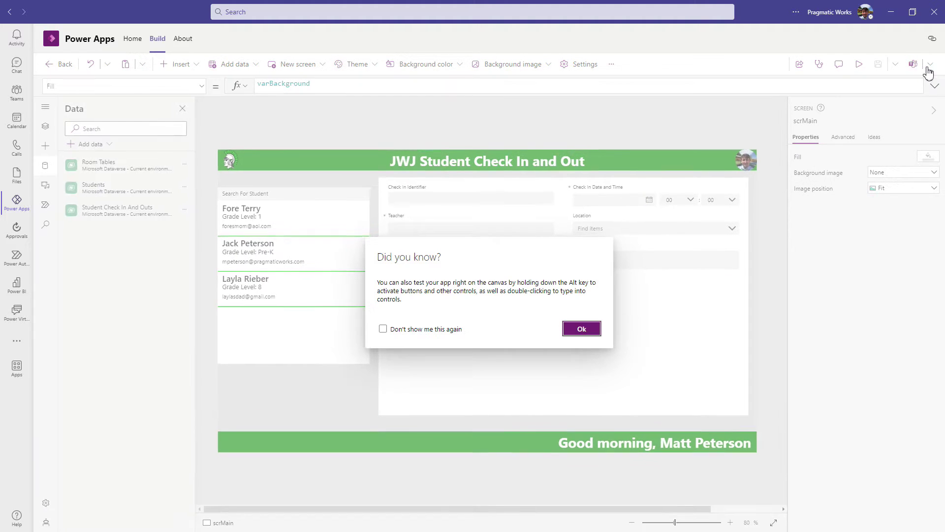
left_click(591, 329)
Step: Set the check-in form's default mode to New
left_click(610, 350)
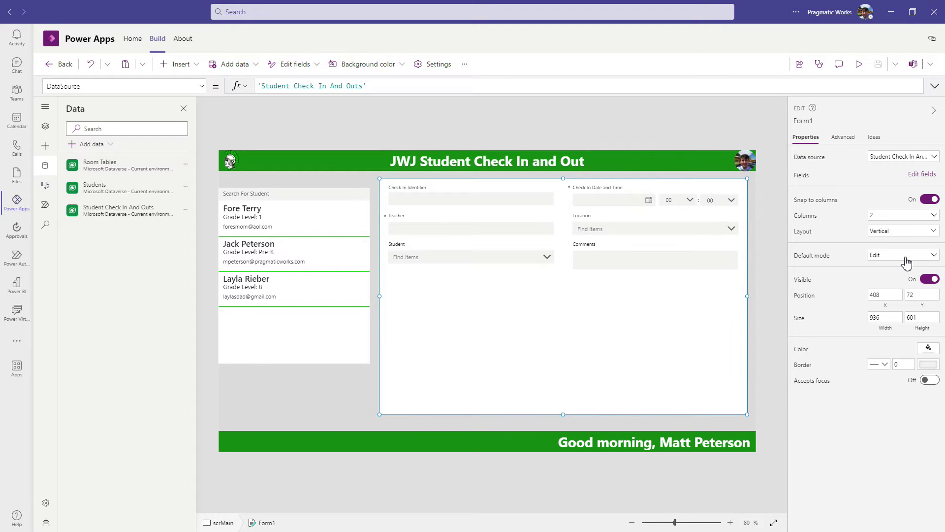
left_click(881, 256)
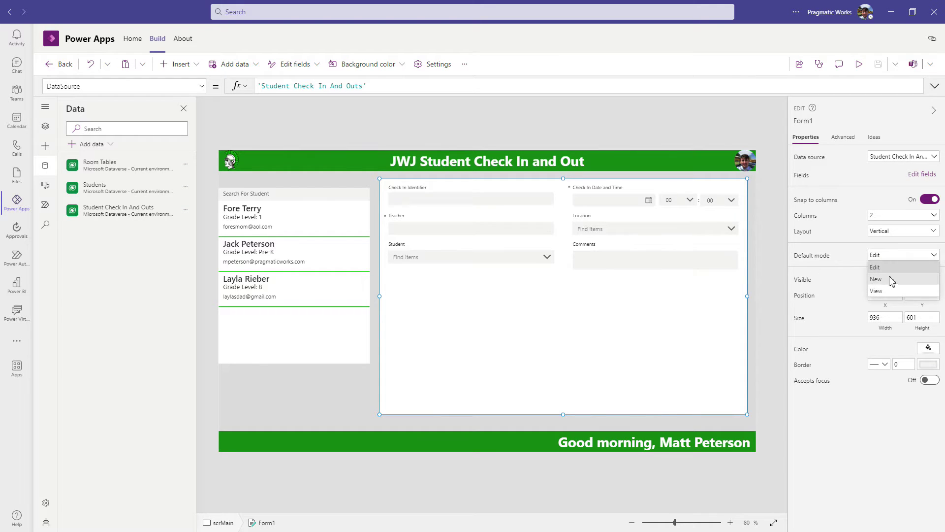
left_click(892, 281)
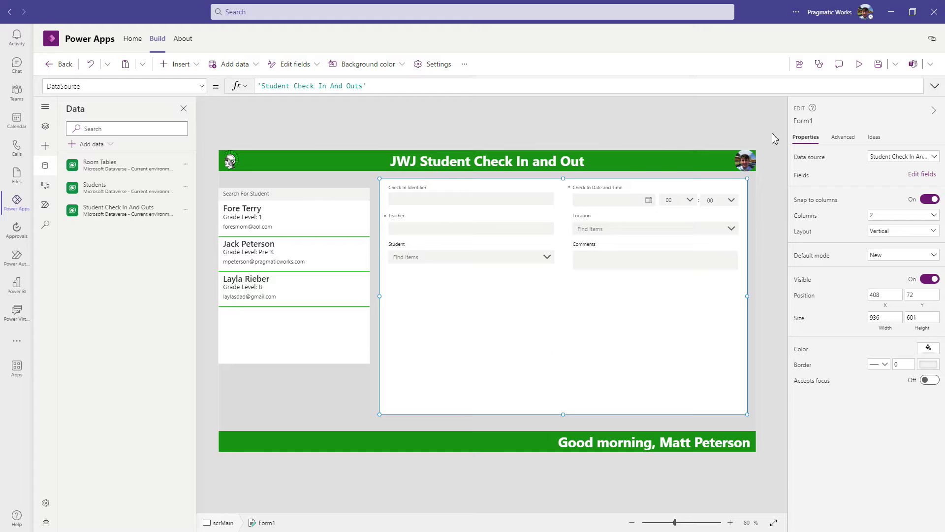
Step: Preview the form, examine the Teacher input and the Location and Student choices, and return to editing
left_click(859, 64)
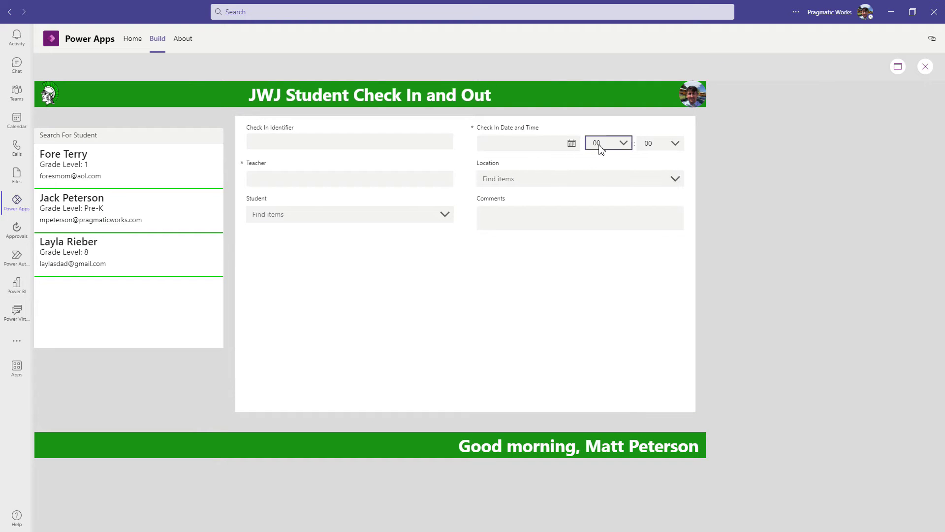
left_click(283, 178)
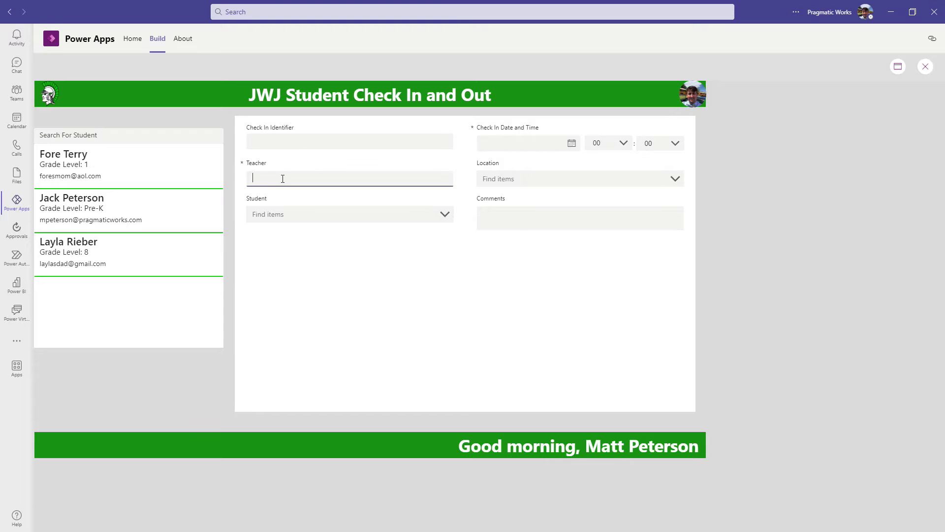
left_click(659, 182)
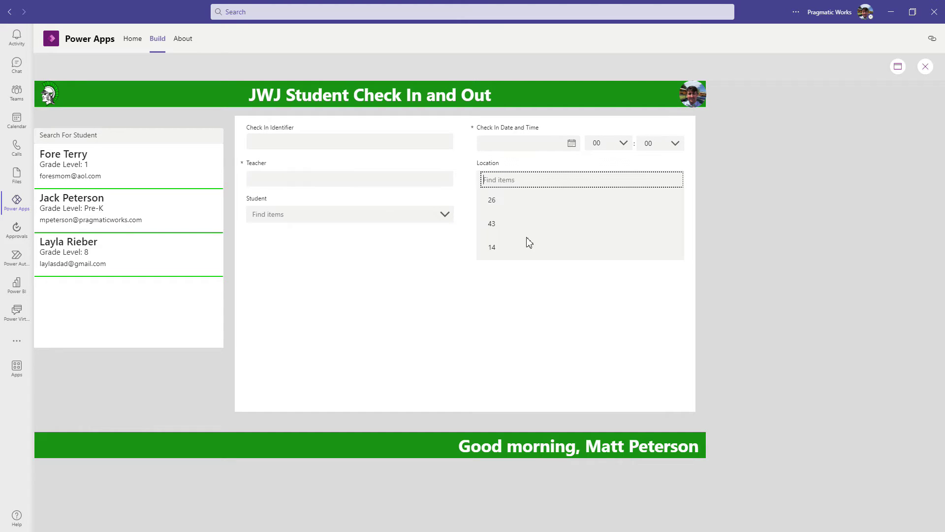
left_click(412, 212)
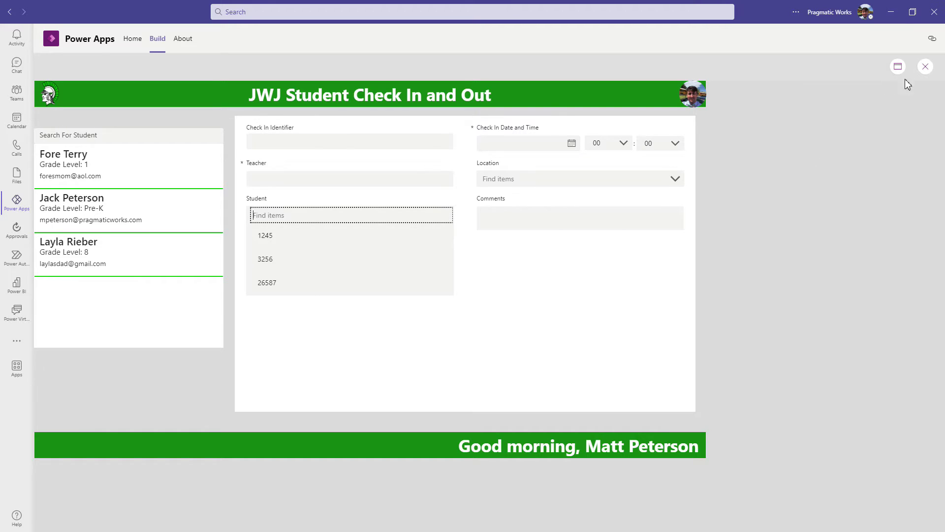
left_click(925, 67)
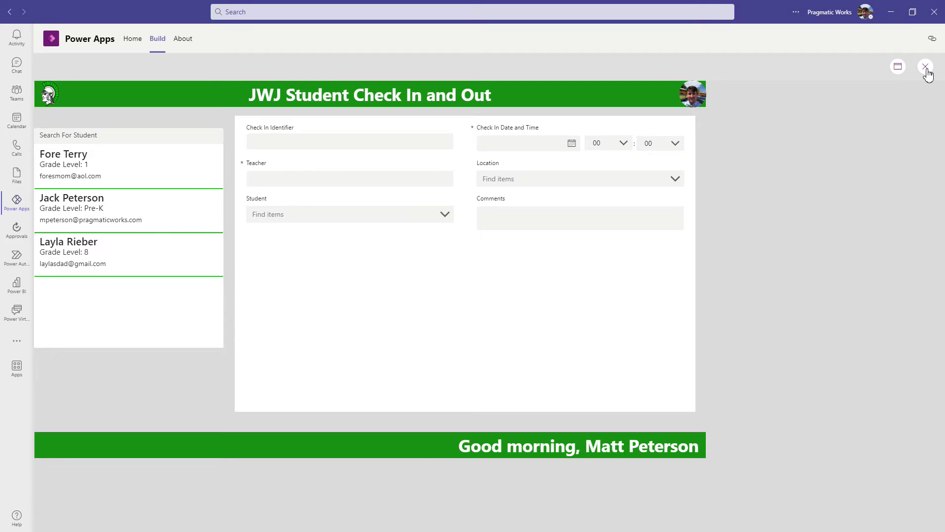
left_click(593, 335)
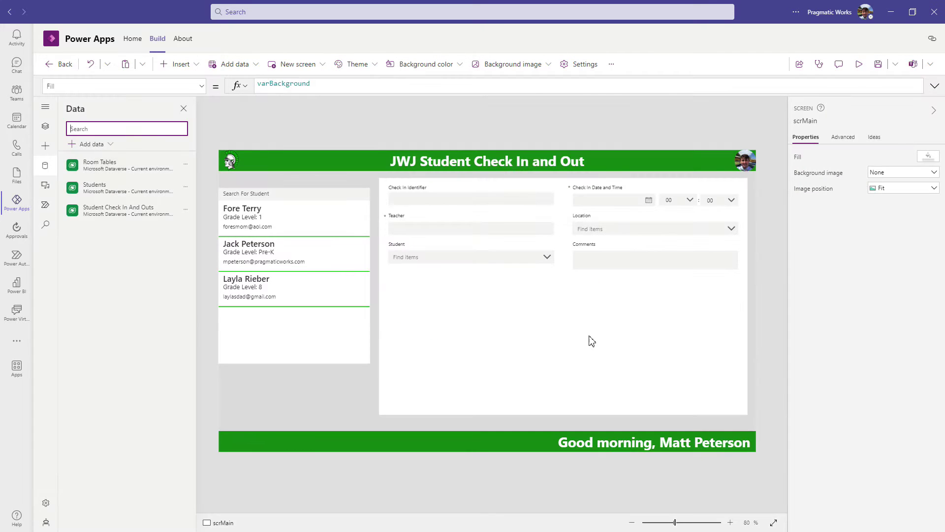
Step: Examine Form1's data cards in the screen's control hierarchy, including the controls inside the Check In Identifier and Comments cards
left_click(46, 127)
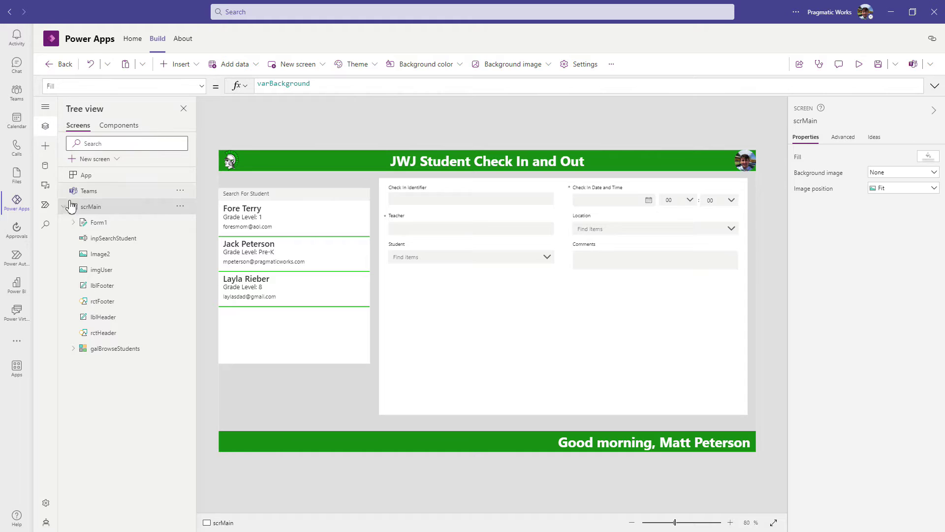
left_click(73, 222)
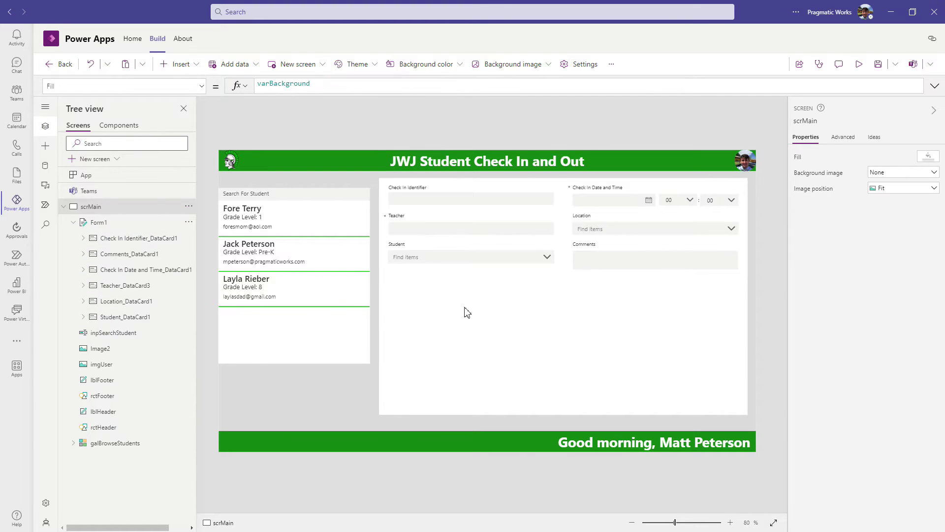
left_click(84, 239)
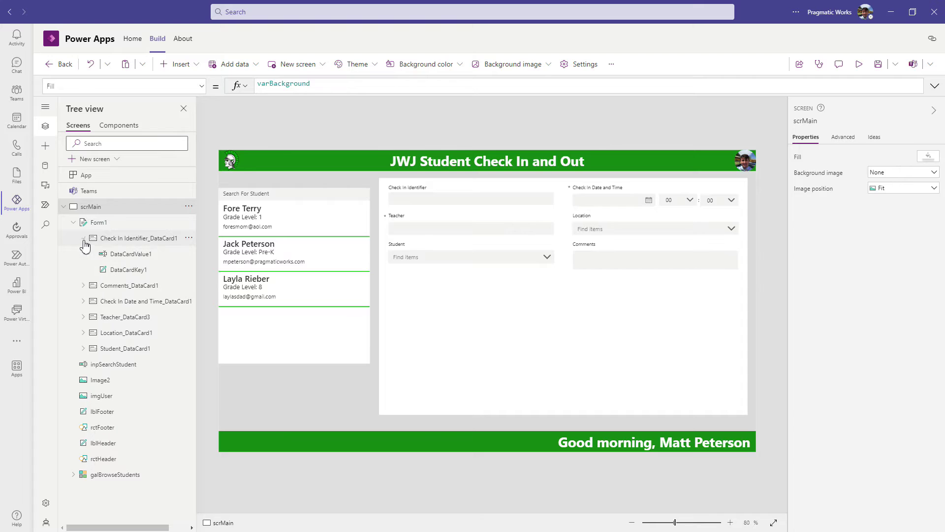
left_click(84, 286)
left_click(83, 286)
left_click(84, 238)
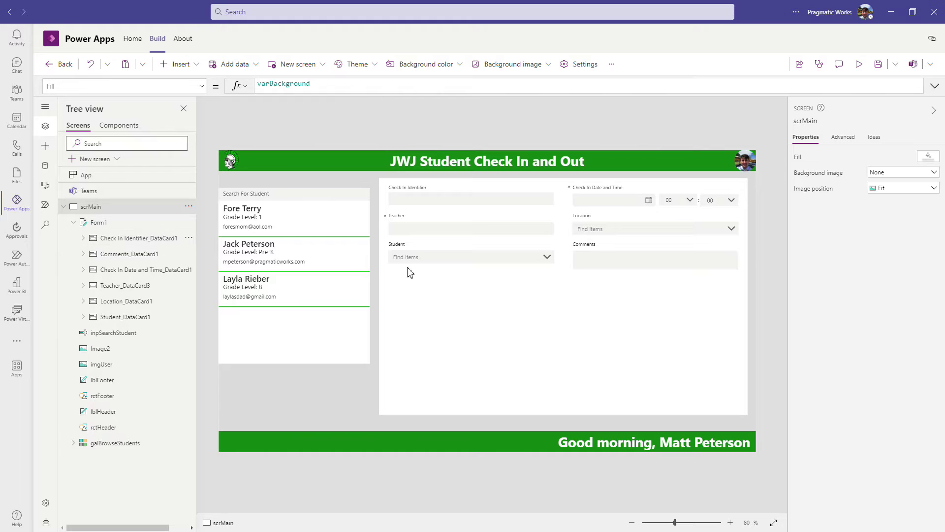
Step: Select the form's Student card and review the form's field list
left_click(483, 253)
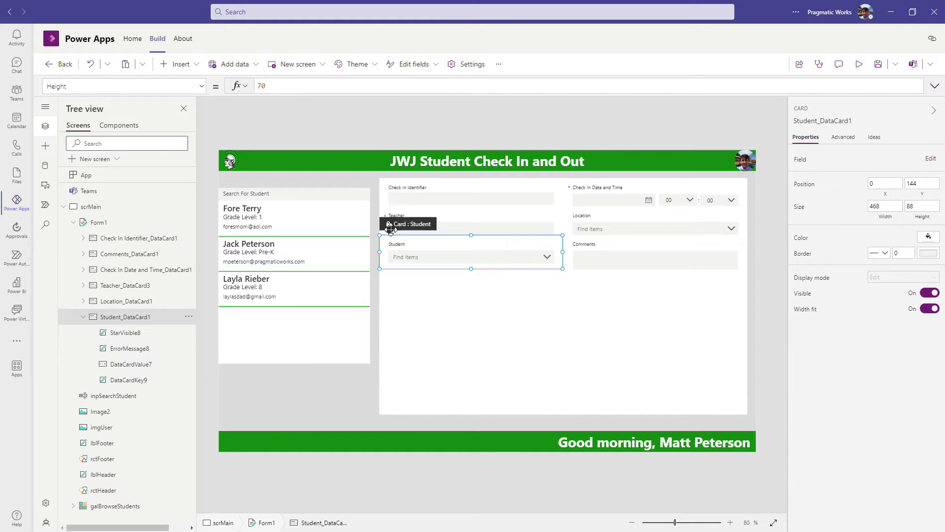
left_click(931, 159)
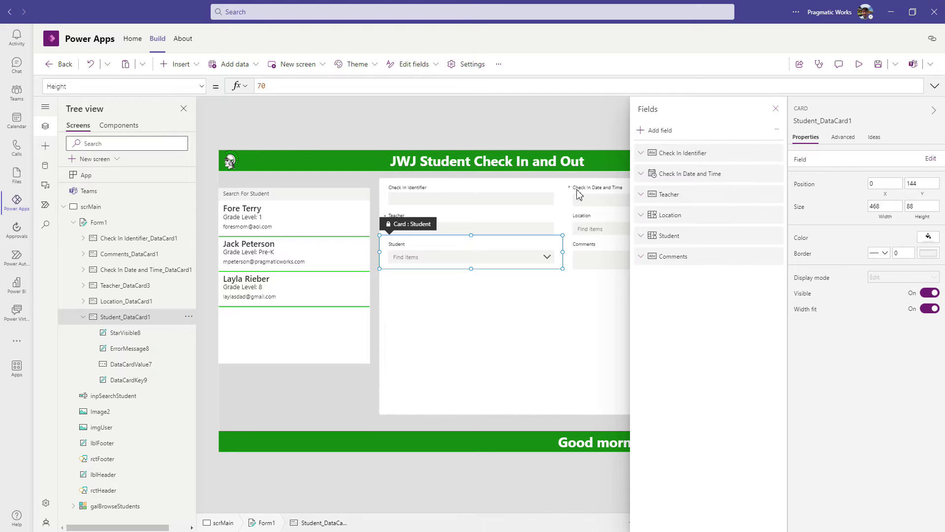
left_click(775, 109)
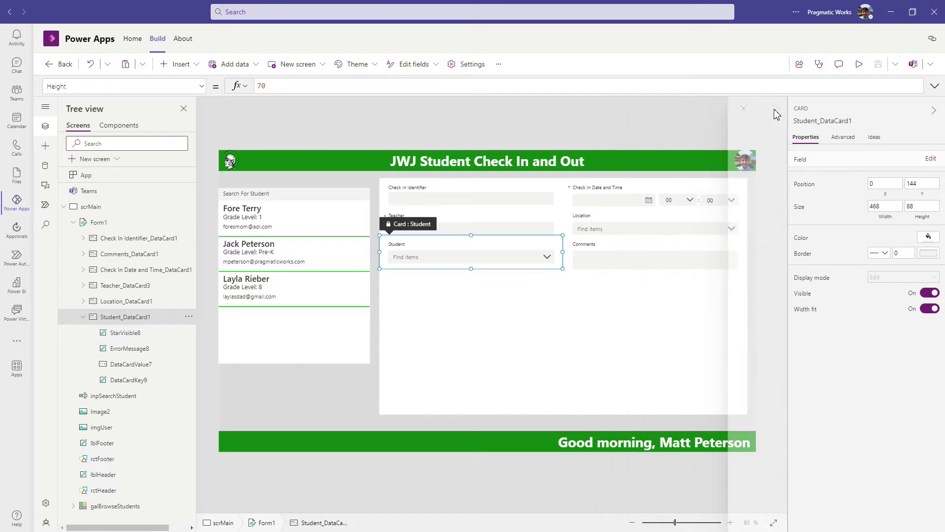
right_click(448, 248)
left_click(468, 256)
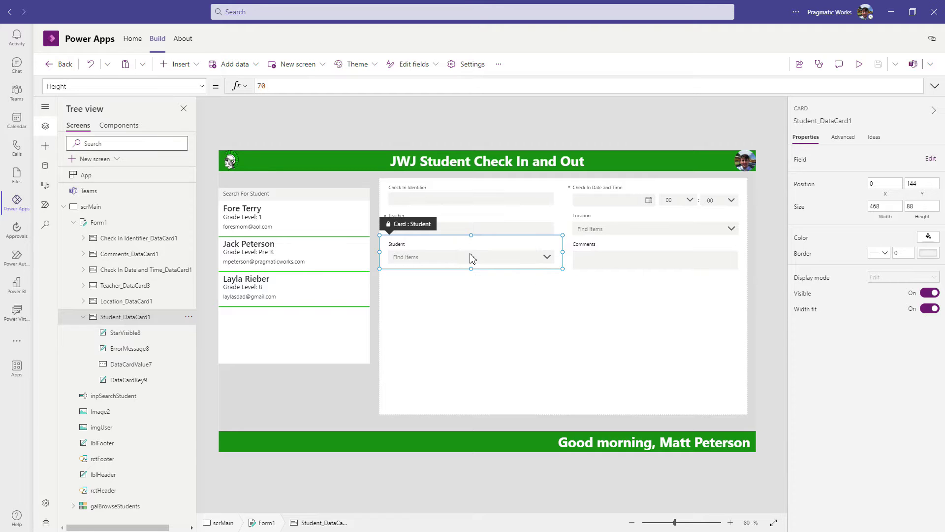
Step: Set the primary text of the Student card's combo box to First Name
left_click(410, 263)
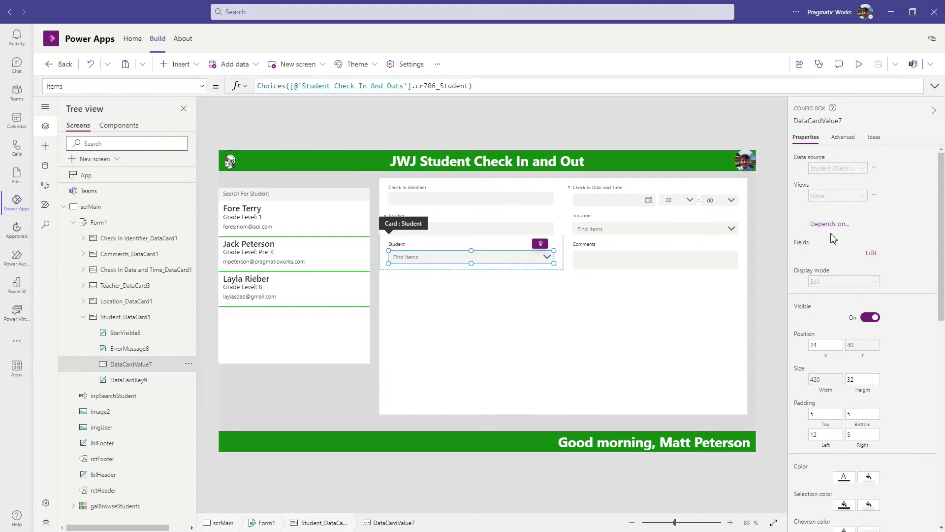
left_click(871, 253)
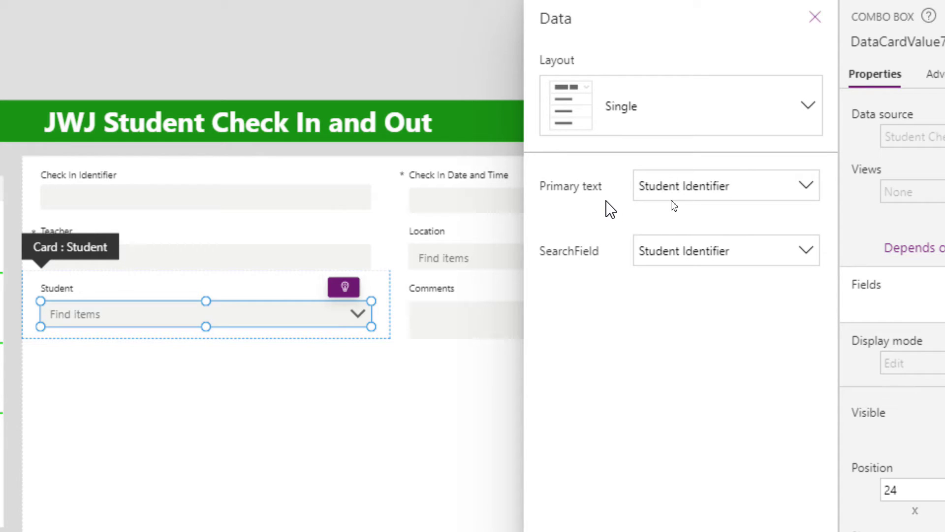
left_click(767, 195)
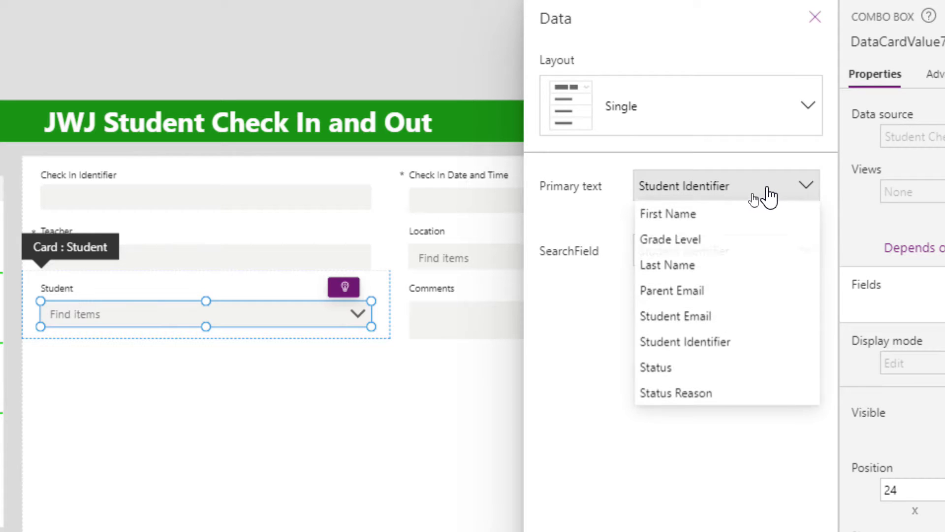
left_click(672, 214)
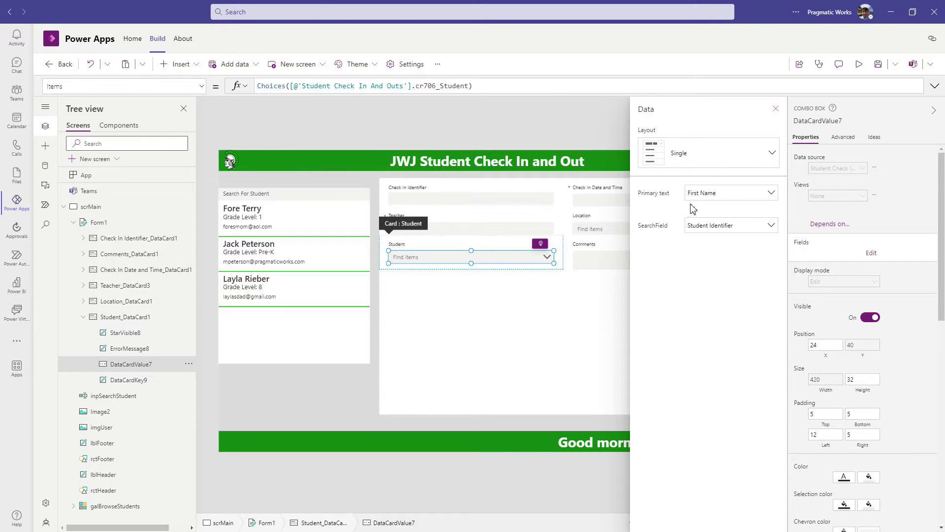
left_click(776, 110)
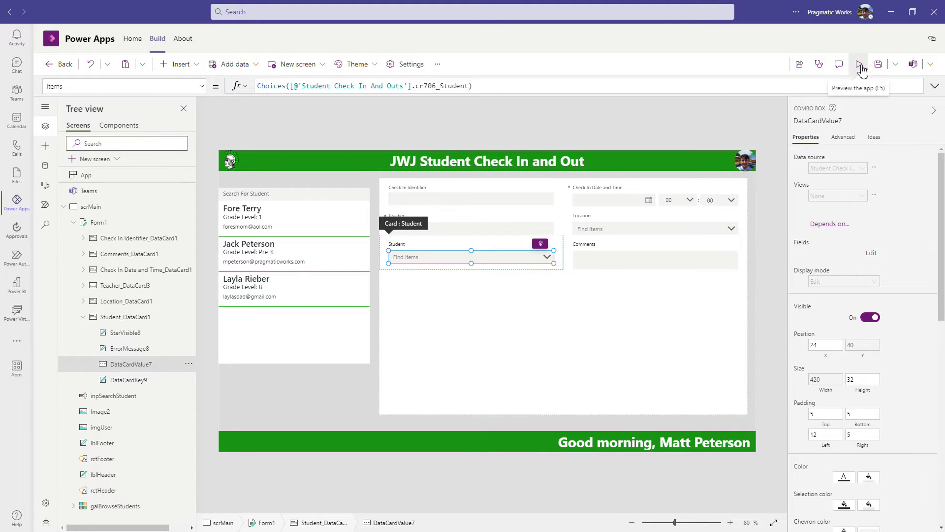
Step: Preview the app and check the choices offered by the Student field
left_click(860, 66)
left_click(447, 213)
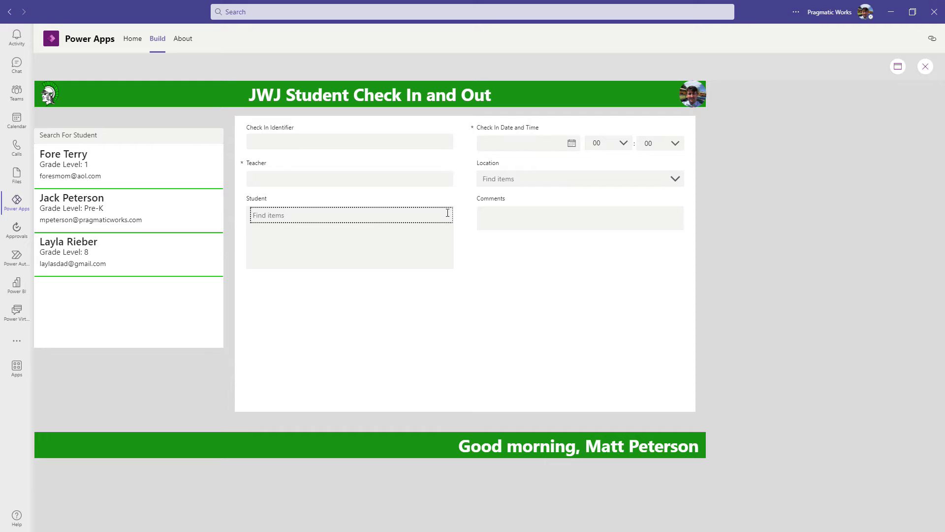
left_click(179, 208)
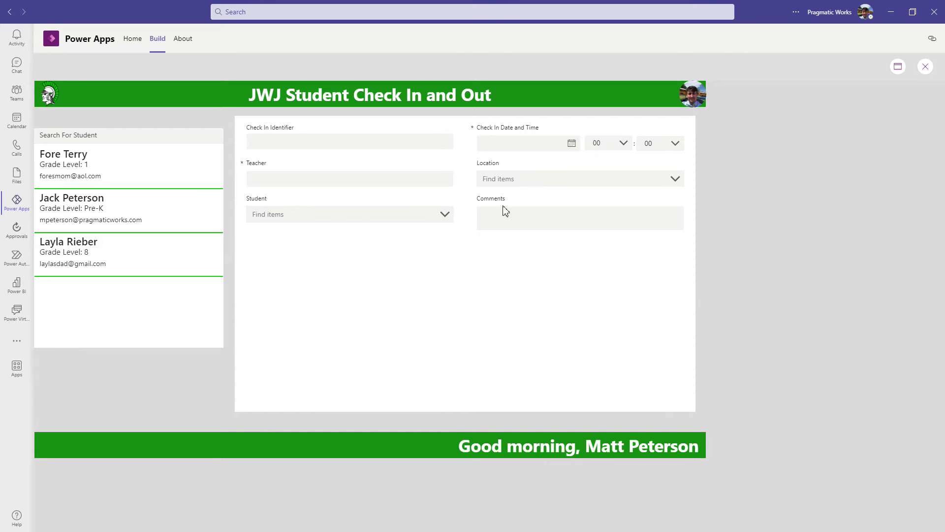
Step: Open the Student field's choices in the running preview and return to the editor
left_click(444, 217)
left_click(294, 279)
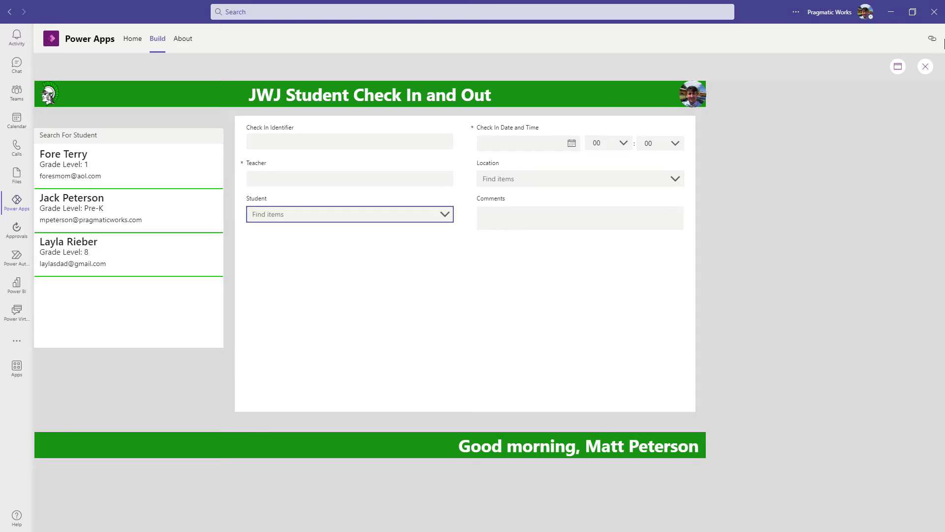
left_click(925, 67)
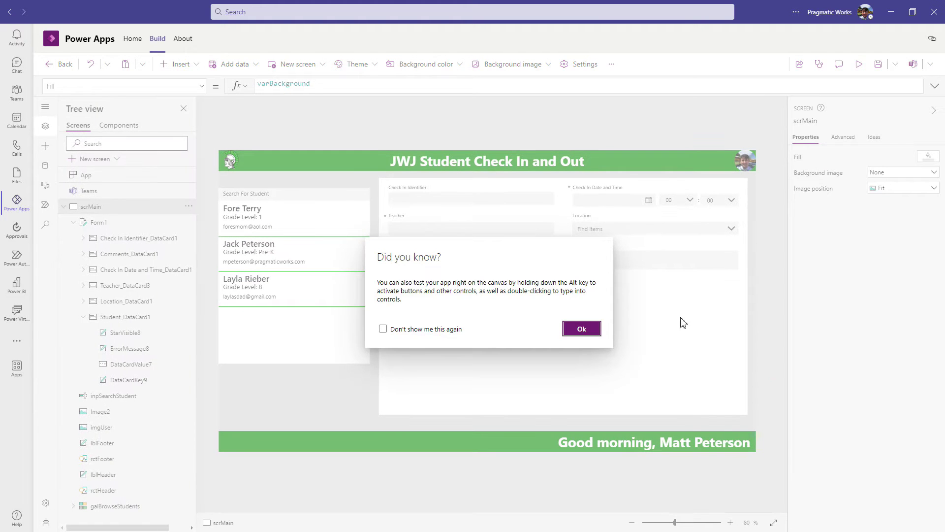
left_click(581, 330)
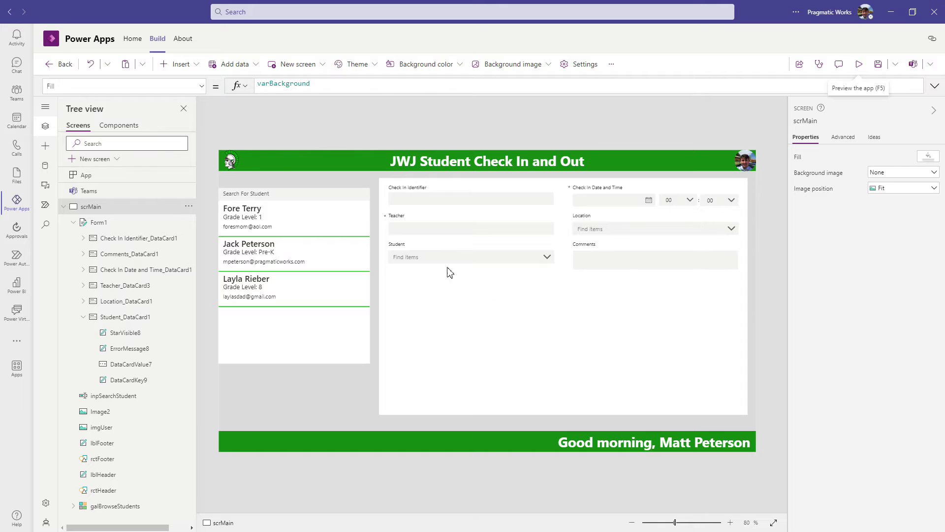
Step: Select the Student card's combo box and copy its Items formula, the Choices expression
left_click(397, 260)
left_click(398, 259)
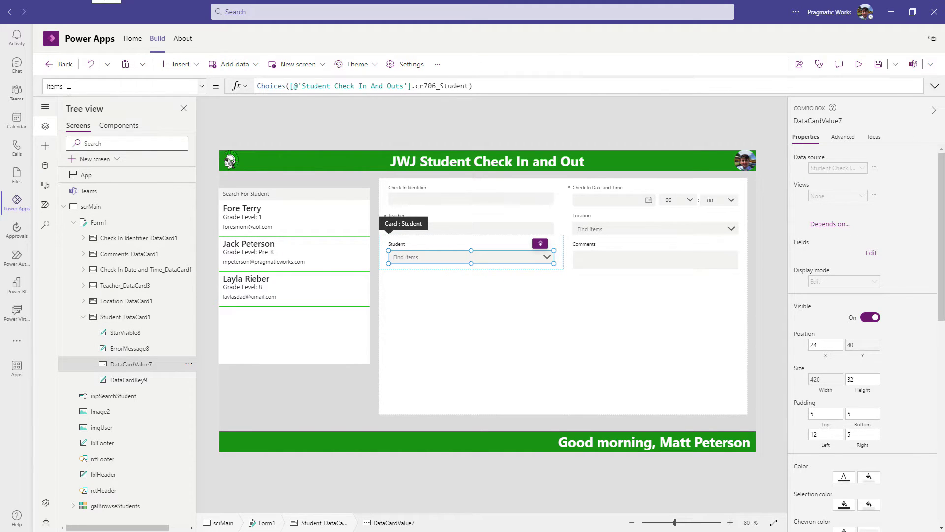
left_click_drag(69, 87, 390, 251)
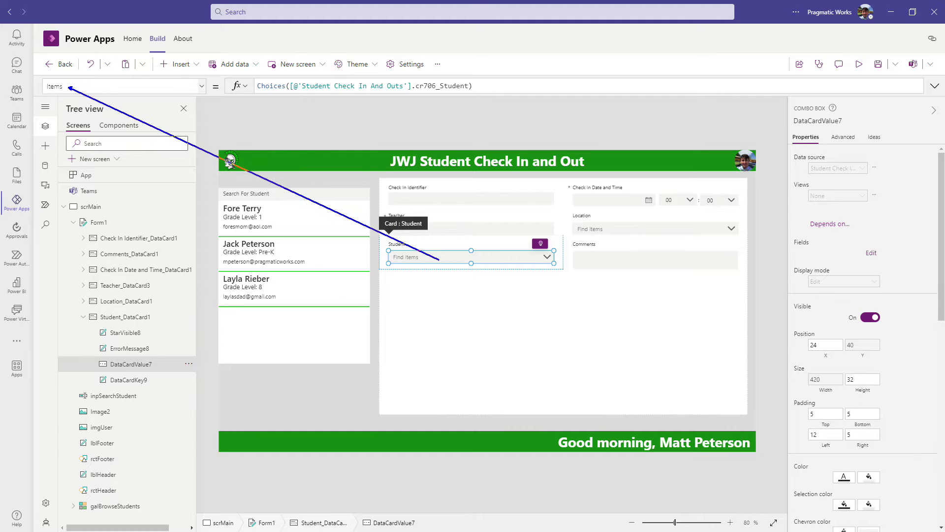
left_click_drag(261, 98, 494, 98)
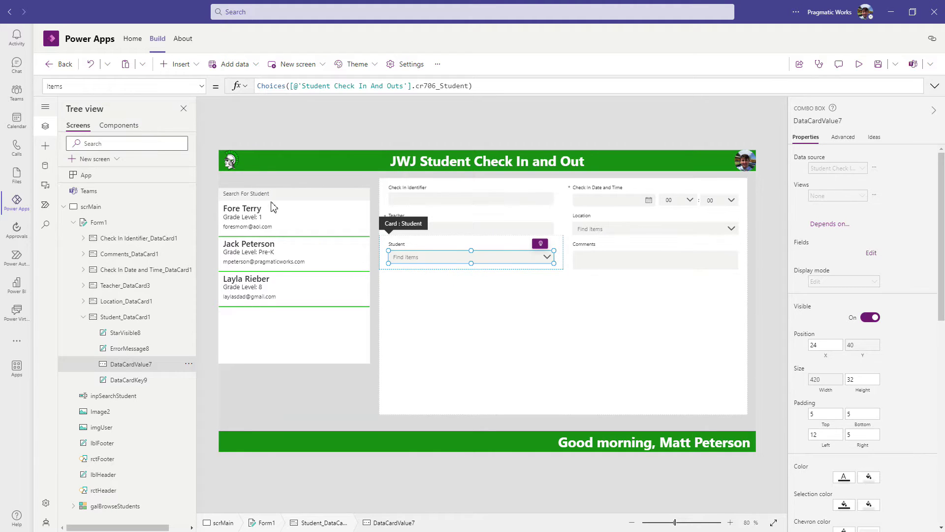
triple_click(308, 86)
key("ctrl+c")
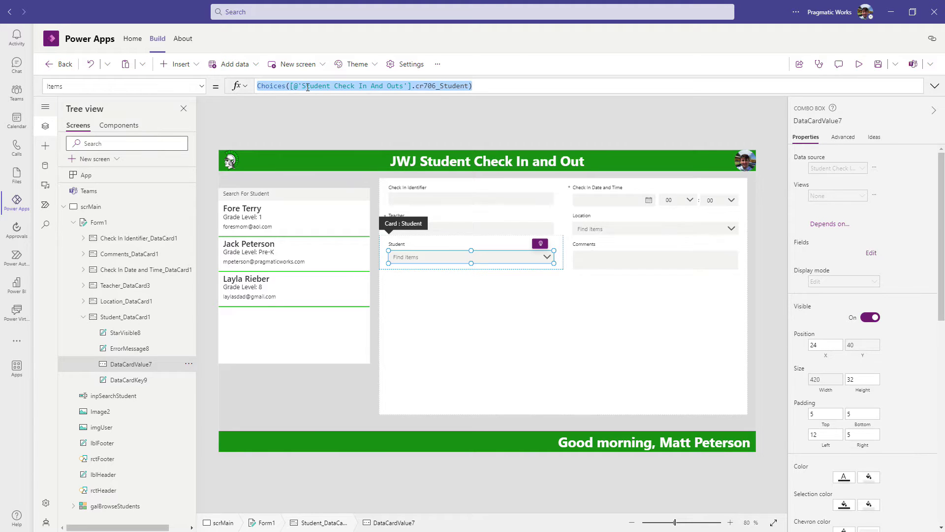
Step: Replace the Student combo box's DefaultSelectedItems formula with the copied Choices expression
left_click(202, 88)
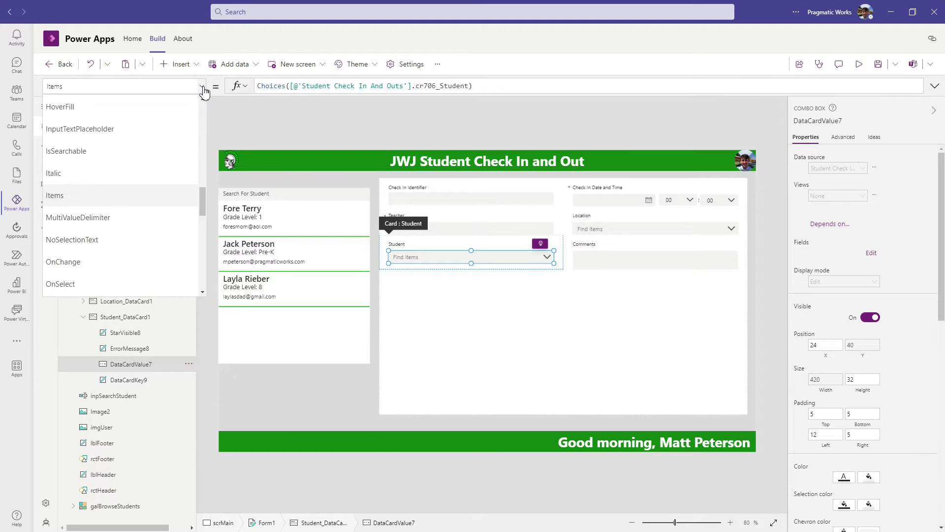
scroll(145, 148, "up", 10)
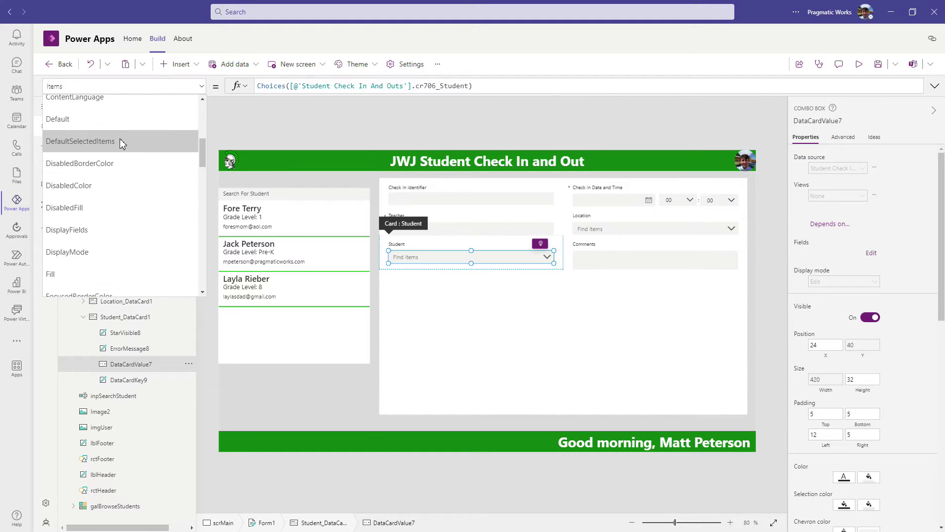
left_click(119, 141)
triple_click(311, 86)
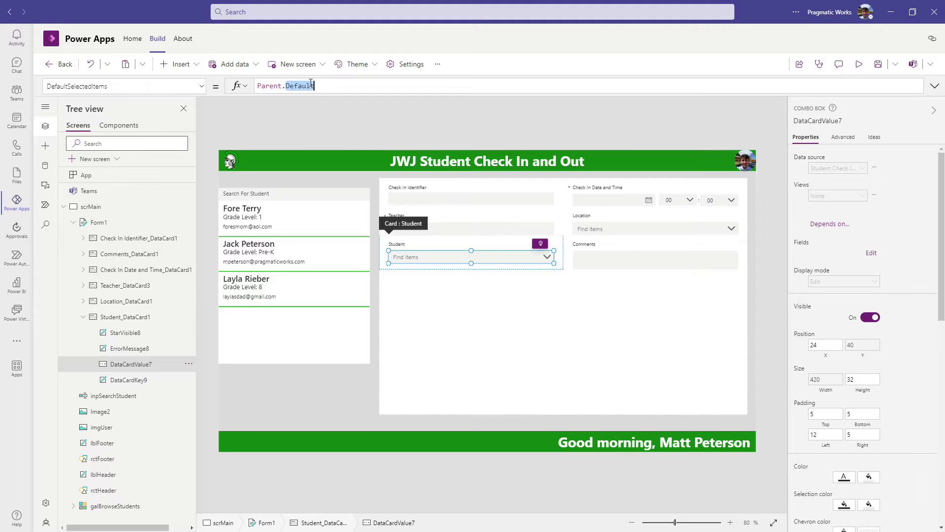
key("ctrl+v")
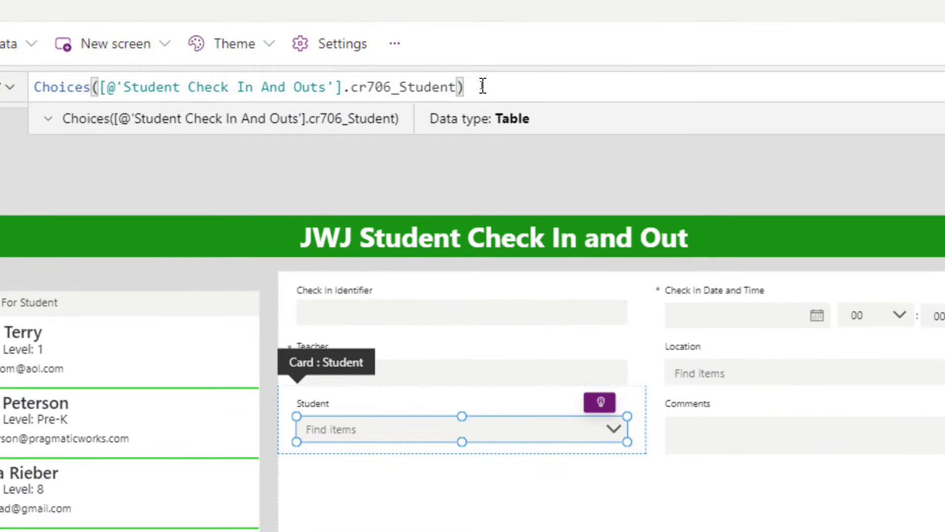
Step: Wrap the Choices expression in a Filter function and begin its condition with "Student ="
key("Home")
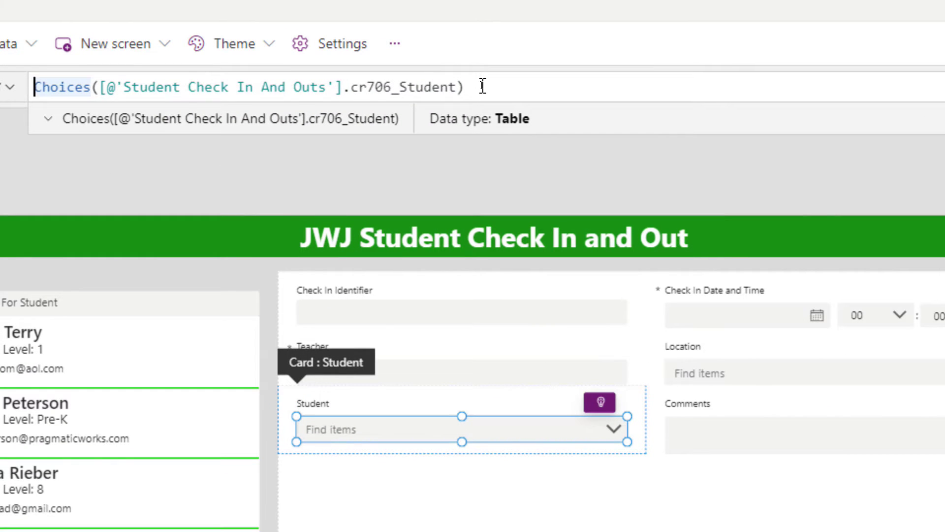
type("Filter")
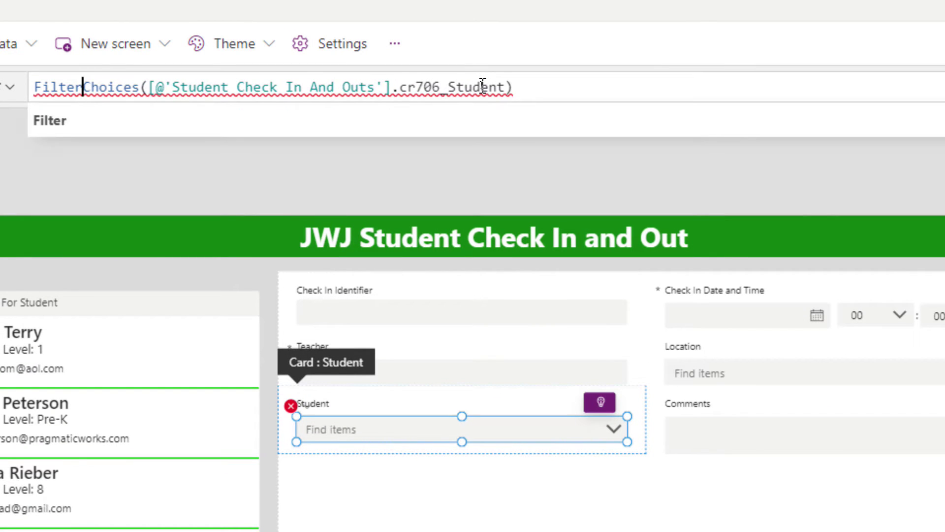
type("(")
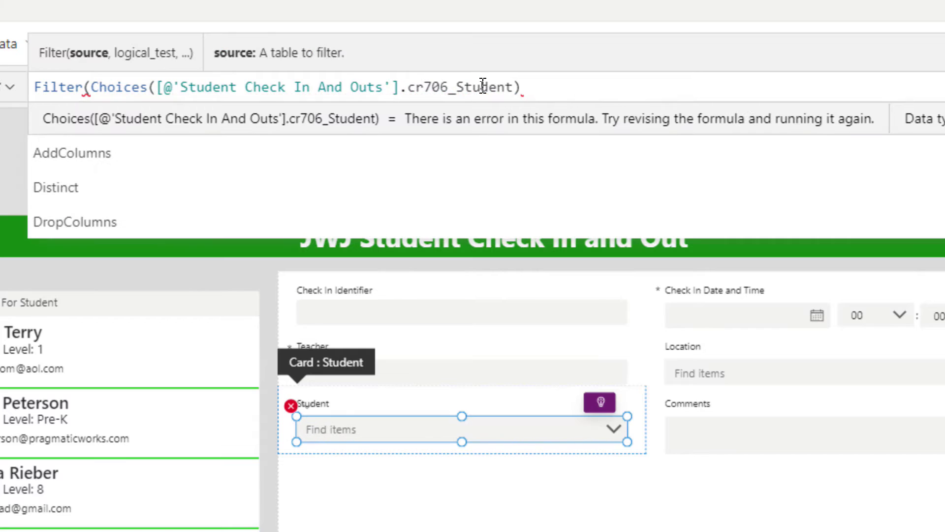
left_click(556, 87)
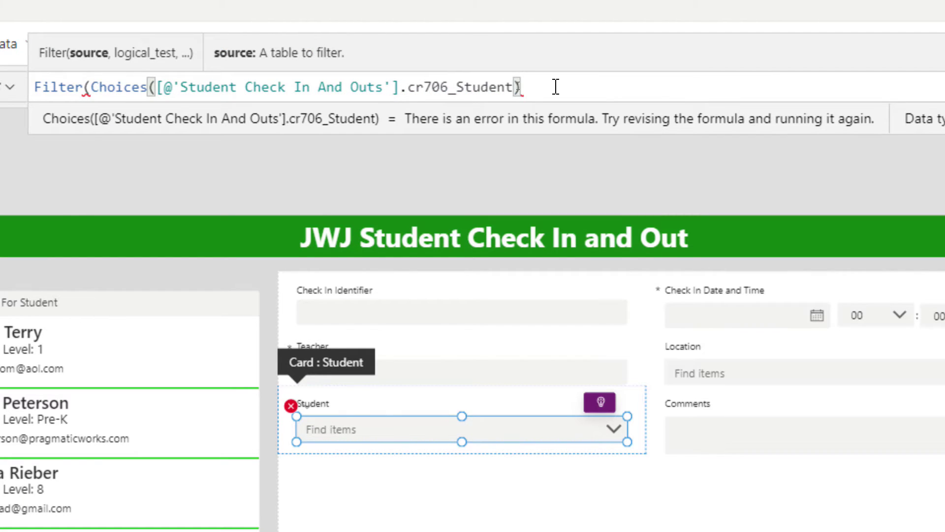
type(",")
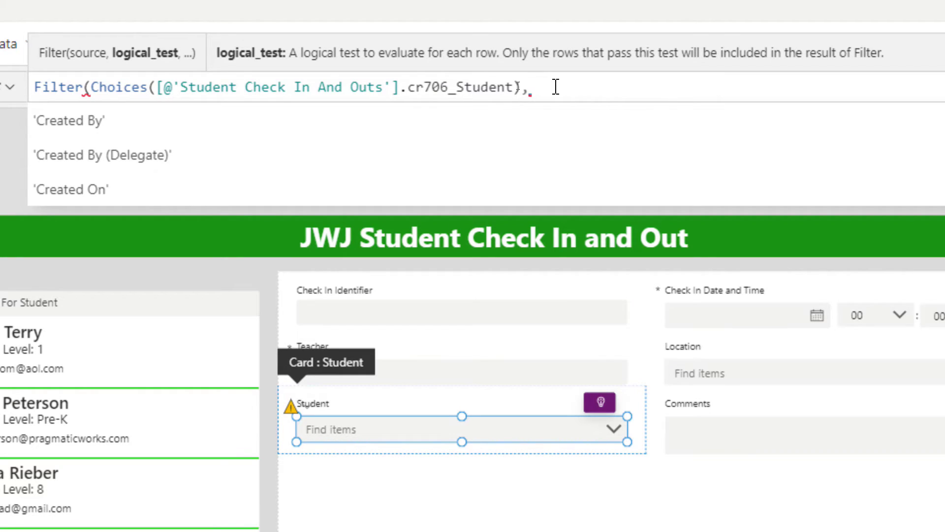
type("stud")
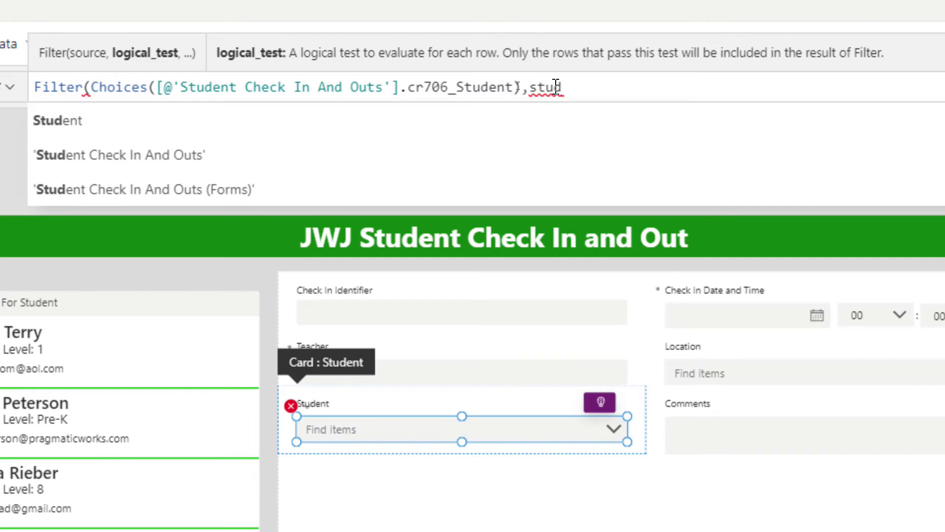
key("Tab")
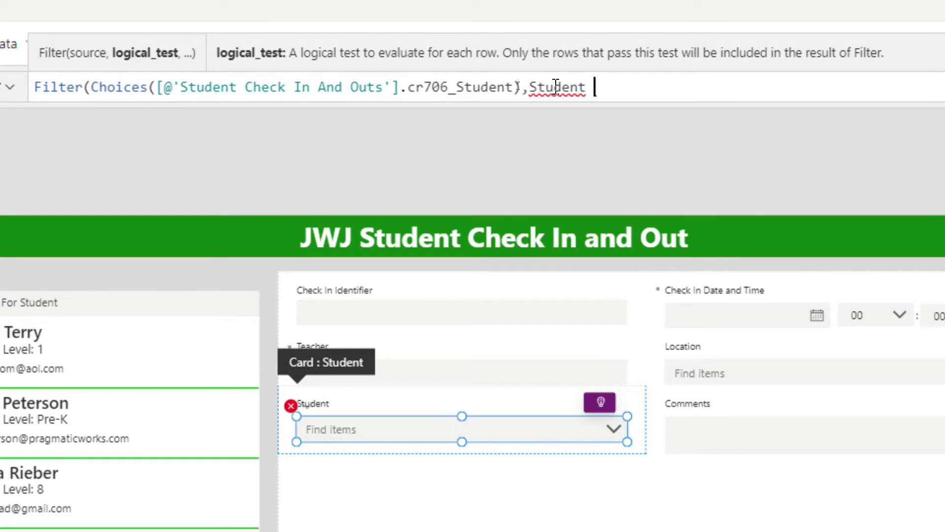
type("=")
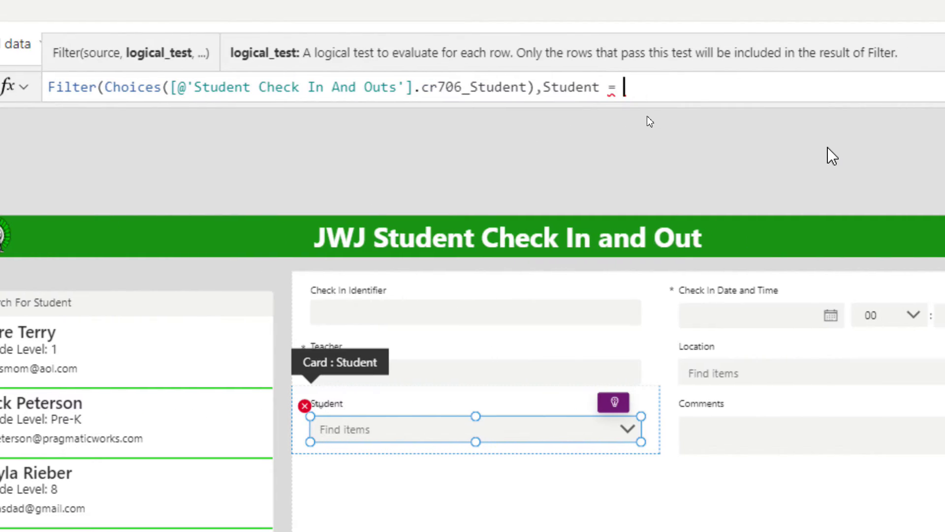
Step: Complete the Filter condition by comparing with galBrowseStudents.Selected.Student and close the formula
type("galb")
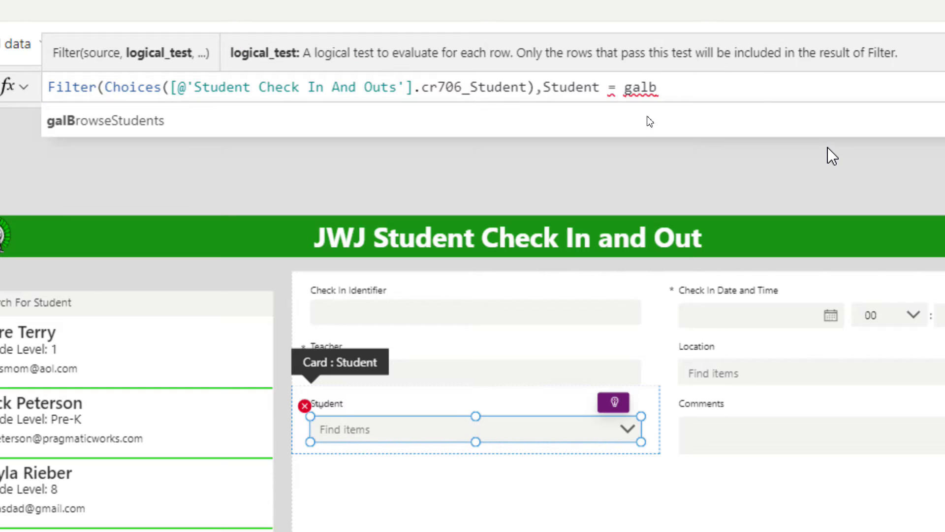
key("Tab")
type(".")
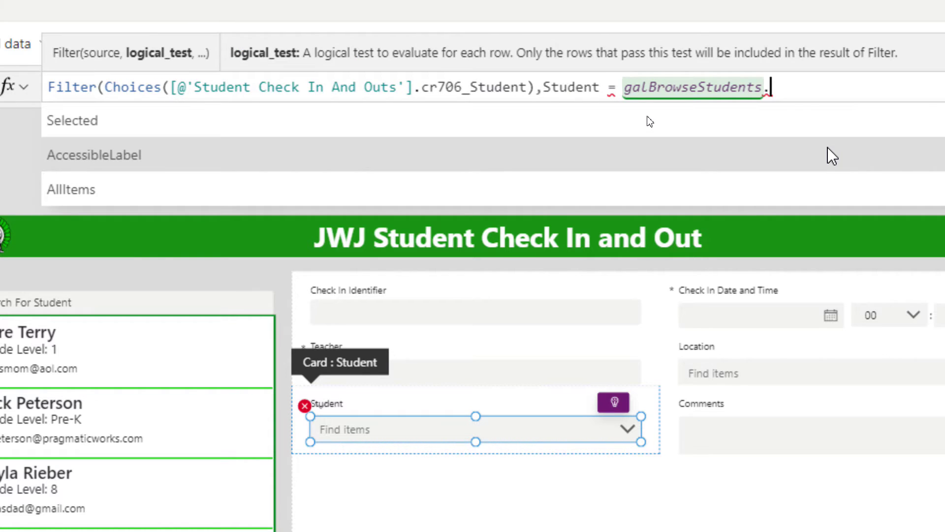
type("se")
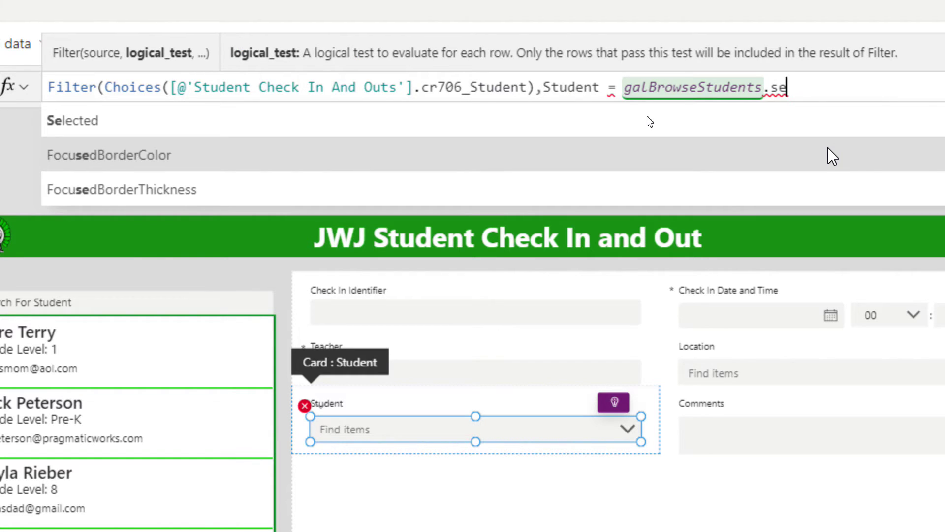
key("Tab")
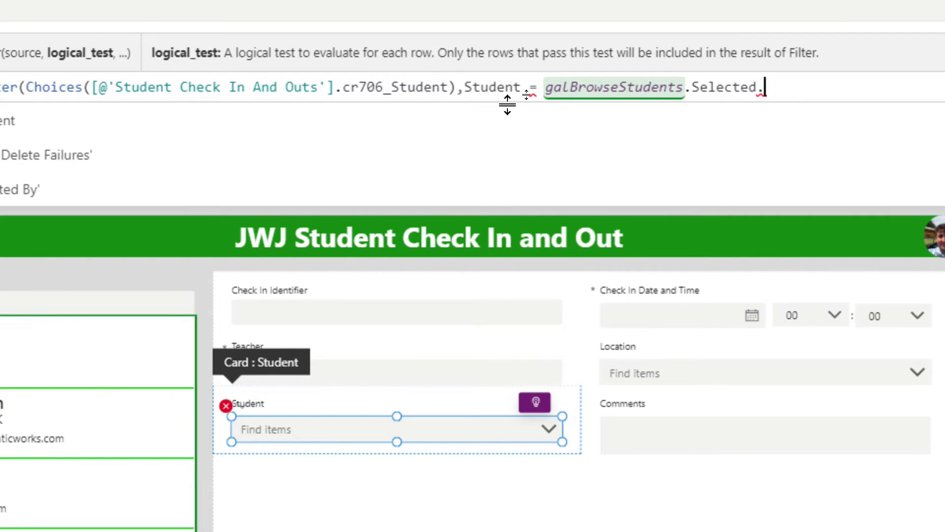
type("stu")
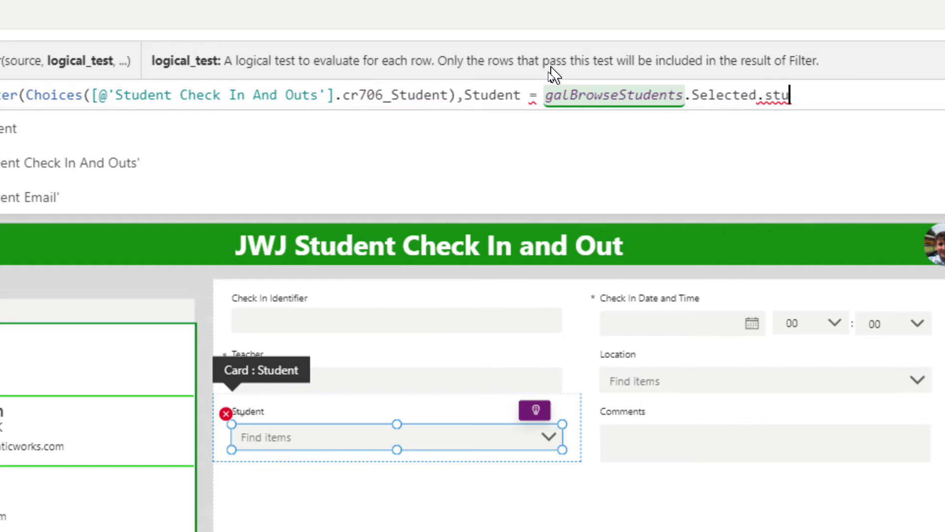
key("Tab")
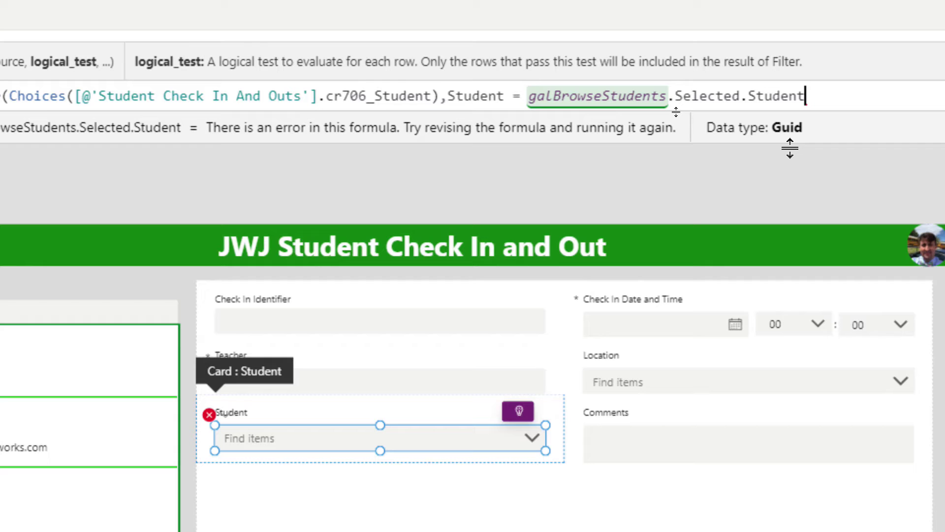
type(")")
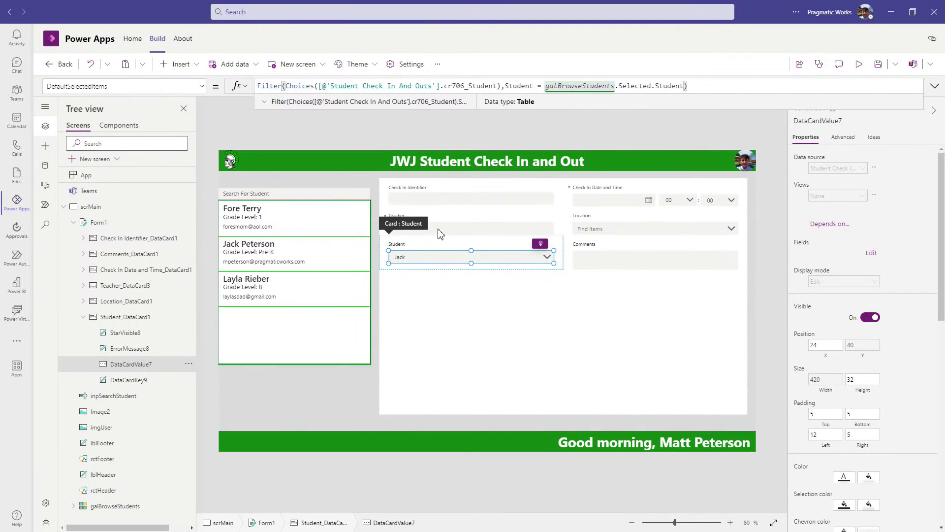
Step: Preview the app, test the Student field with its own choices and by selecting students in the gallery, and return to the editor
left_click(859, 64)
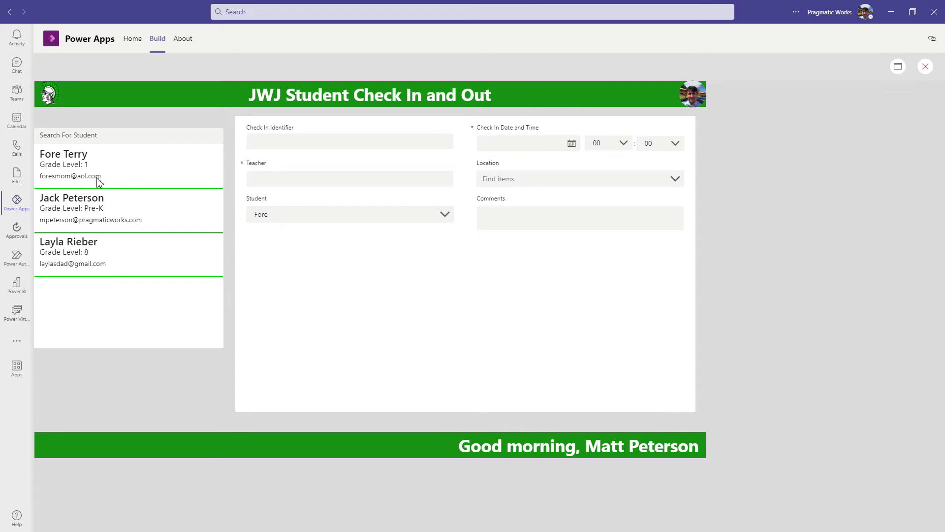
left_click(445, 215)
left_click(301, 279)
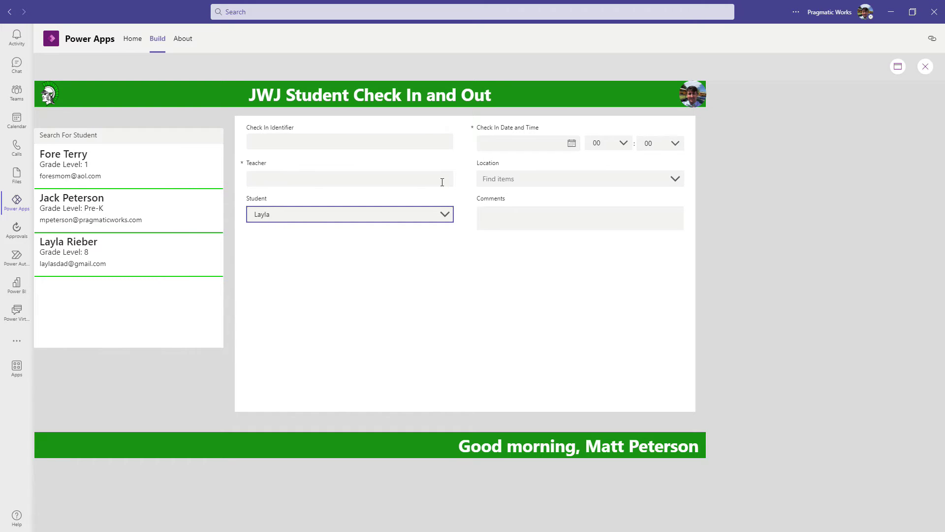
left_click(89, 212)
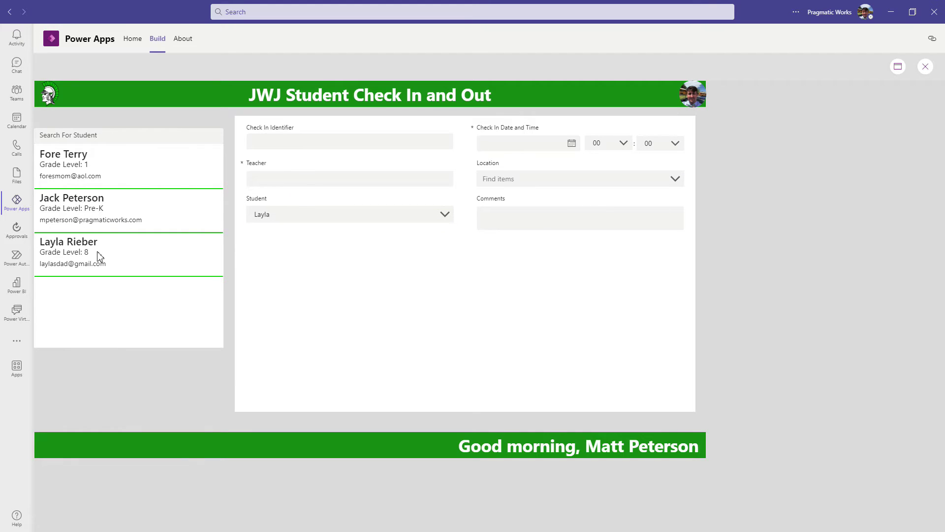
left_click(927, 68)
left_click(586, 329)
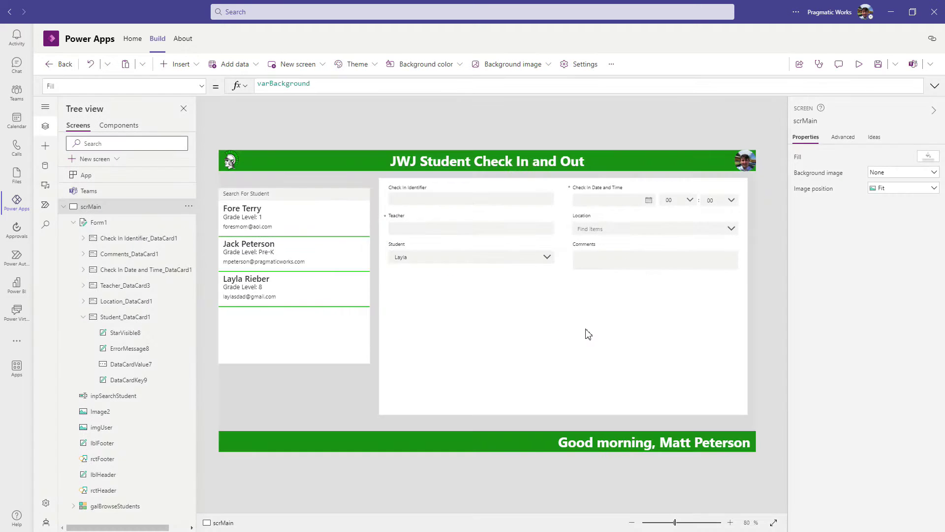
Step: Open the TemplateFill property of the student gallery and clear its existing formula
left_click(272, 256)
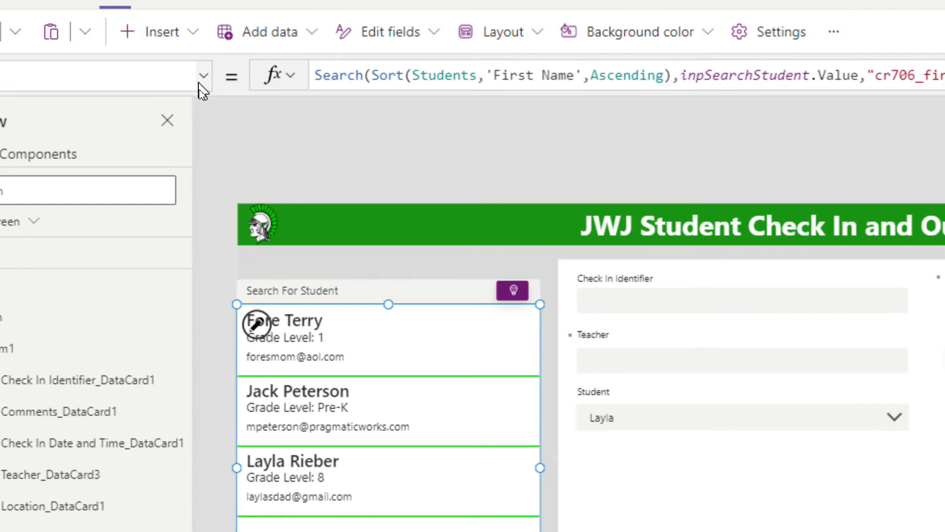
left_click(202, 87)
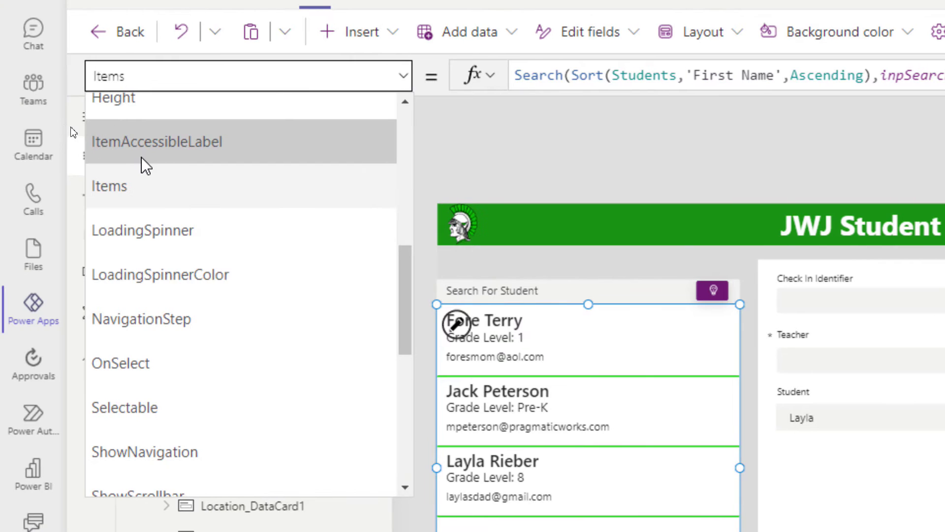
scroll(143, 165, "down", 3)
left_click(190, 208)
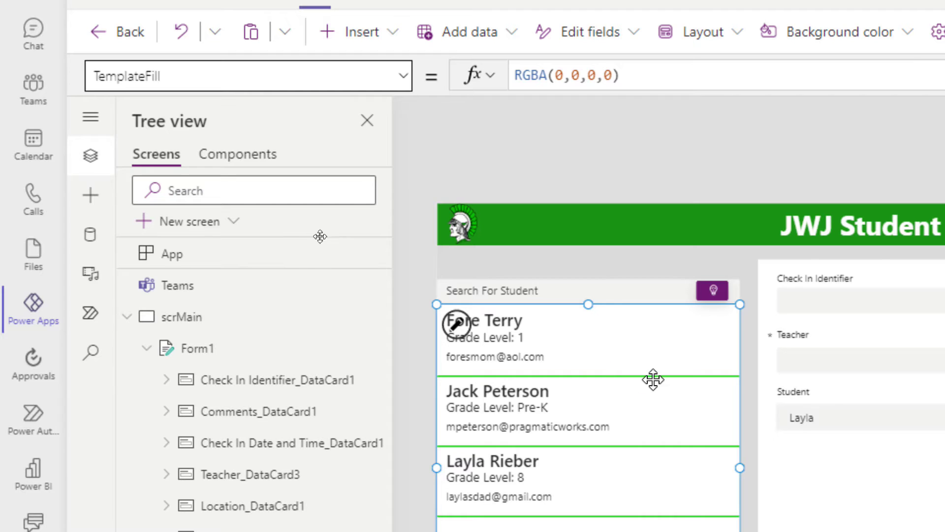
left_click(642, 69)
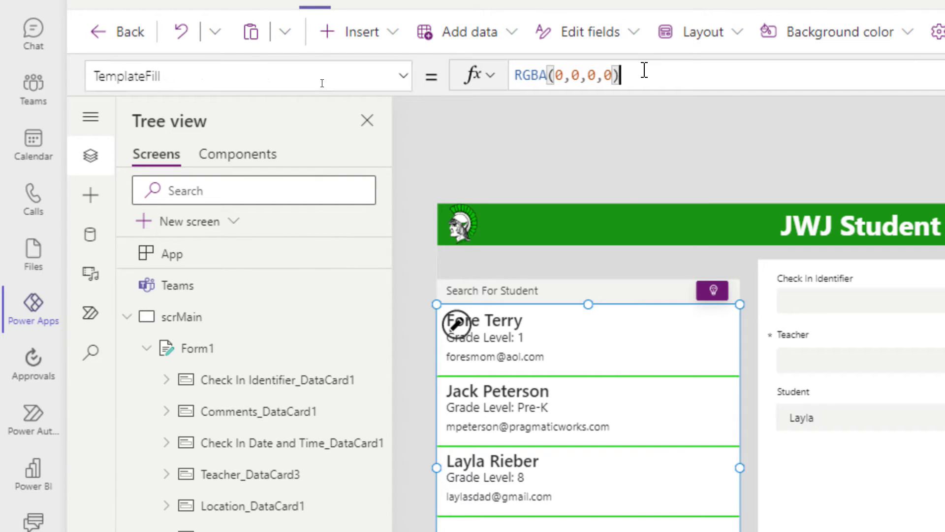
key("BackSpace")
key("BackSpace")
key("BackSpace")
key("BackSpace")
key("BackSpace")
key("BackSpace")
key("BackSpace")
key("BackSpace")
key("BackSpace")
key("BackSpace")
key("BackSpace")
key("BackSpace")
key("BackSpace")
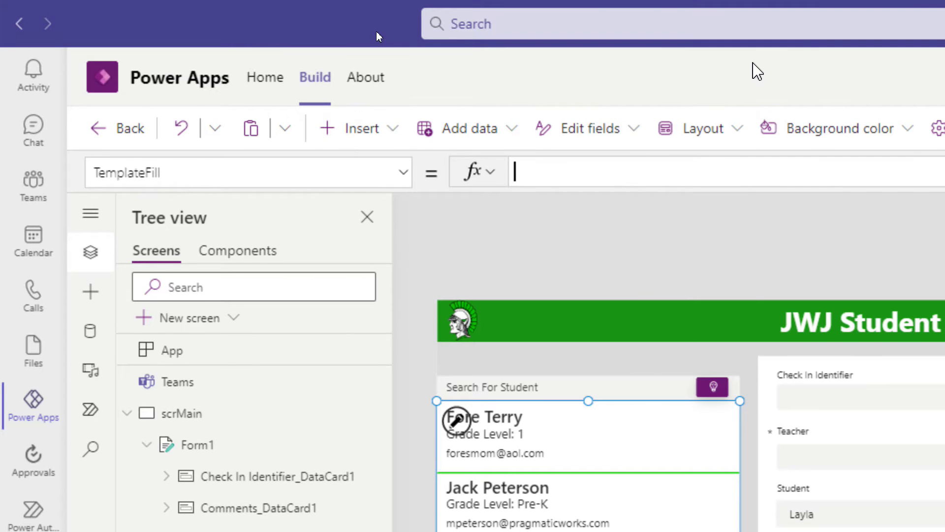
Step: Begin the gallery's TemplateFill formula with an If function that tests ThisItem.IsSelected
type("If(this")
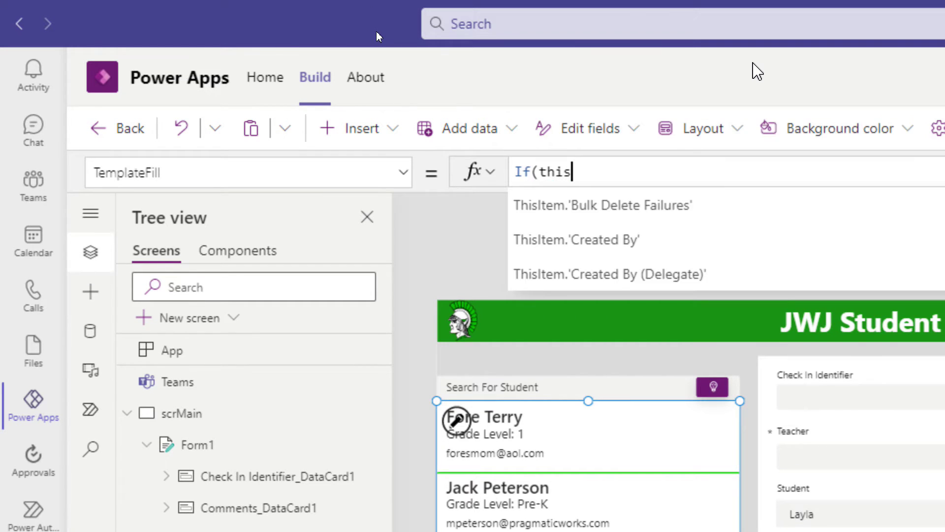
key("Tab")
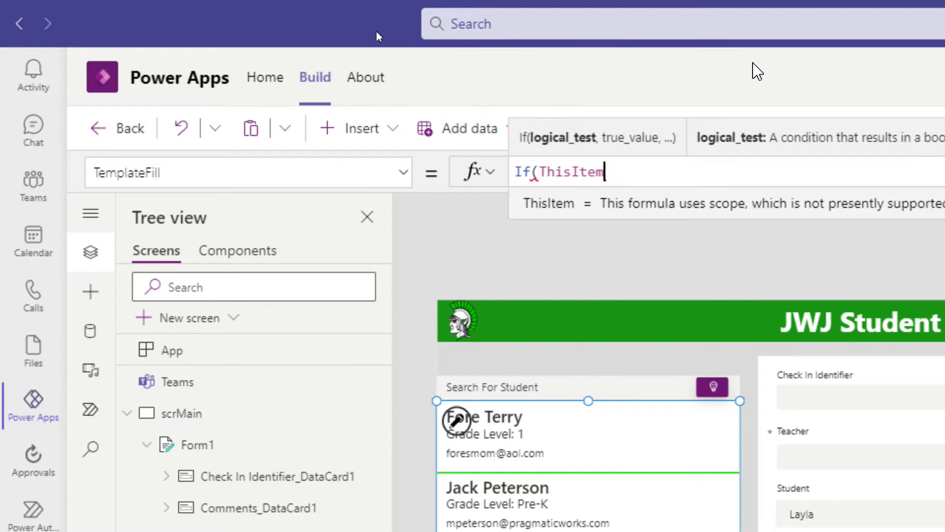
type(".Is")
key("Tab")
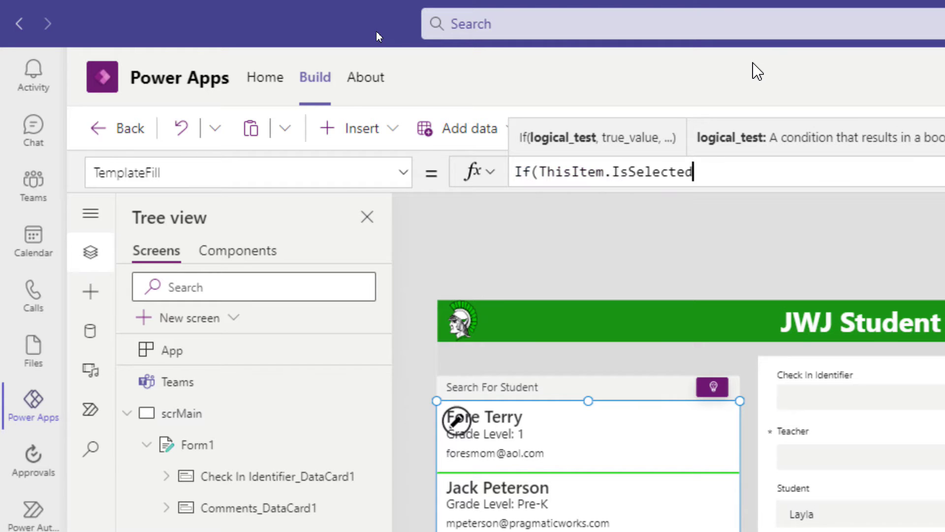
type(",")
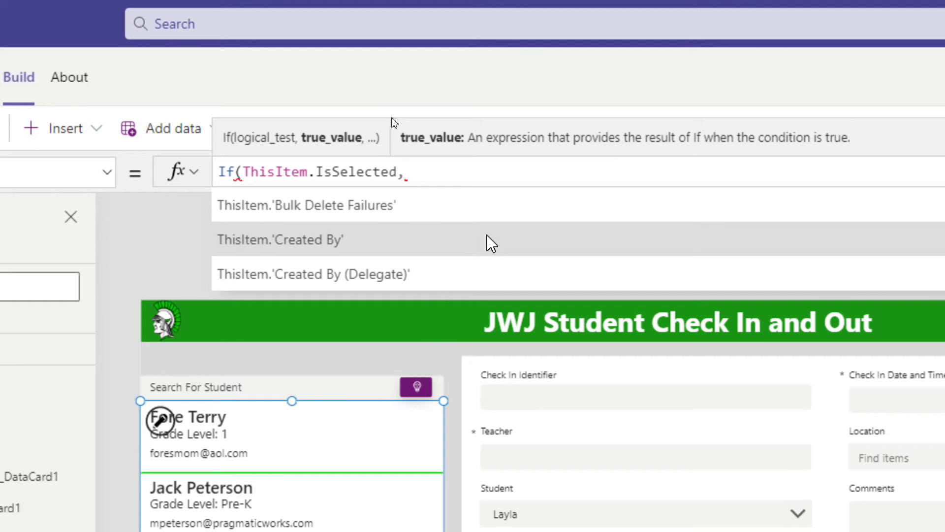
Step: Complete the If formula with ColorFade(varPrimary,75%) as the true value and close both functions
type("color")
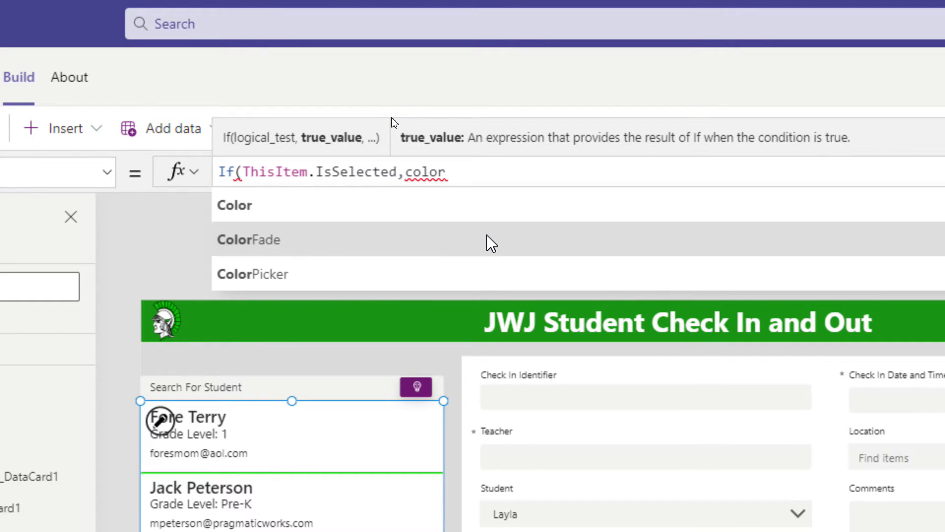
key("Tab")
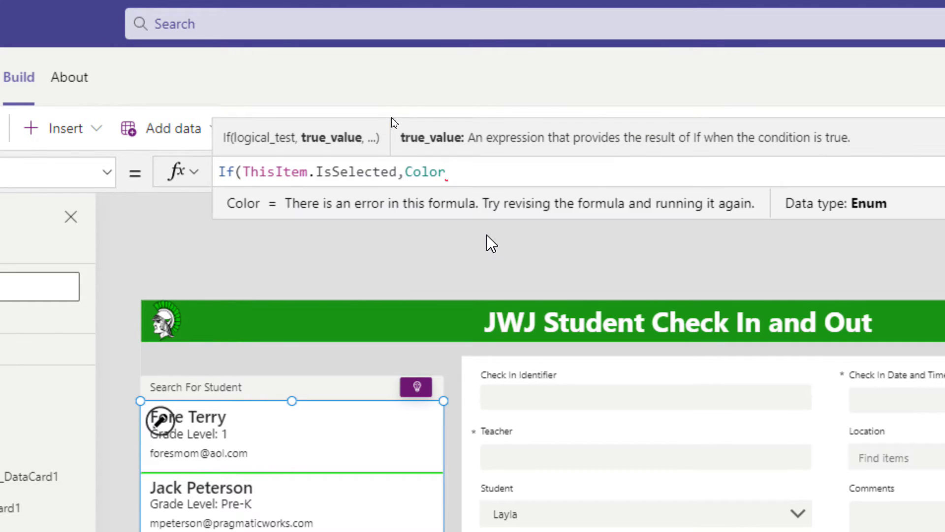
type("F")
key("Tab")
type("var")
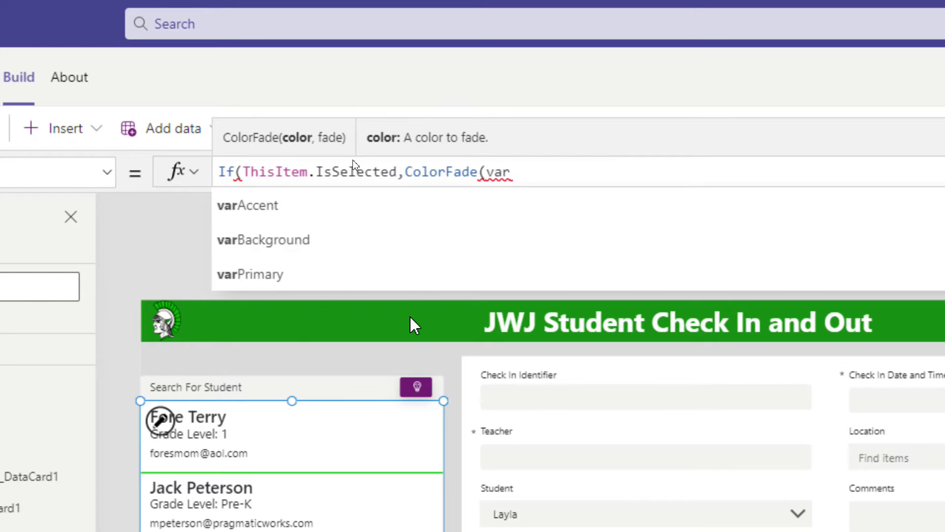
left_click(275, 277)
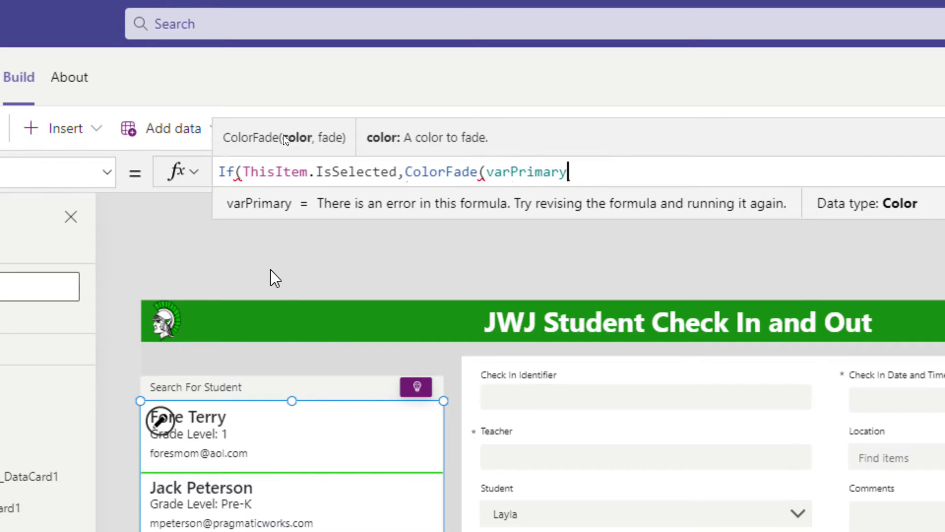
type(",")
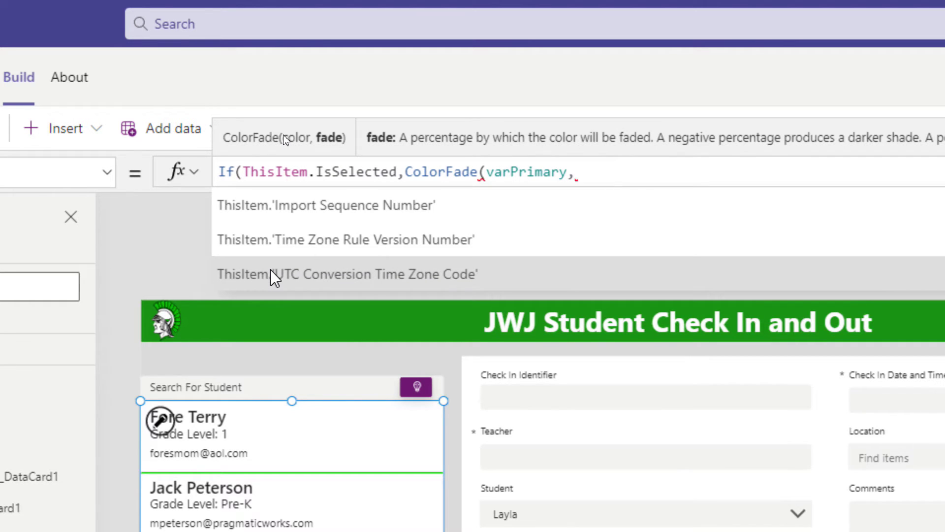
type("75%")
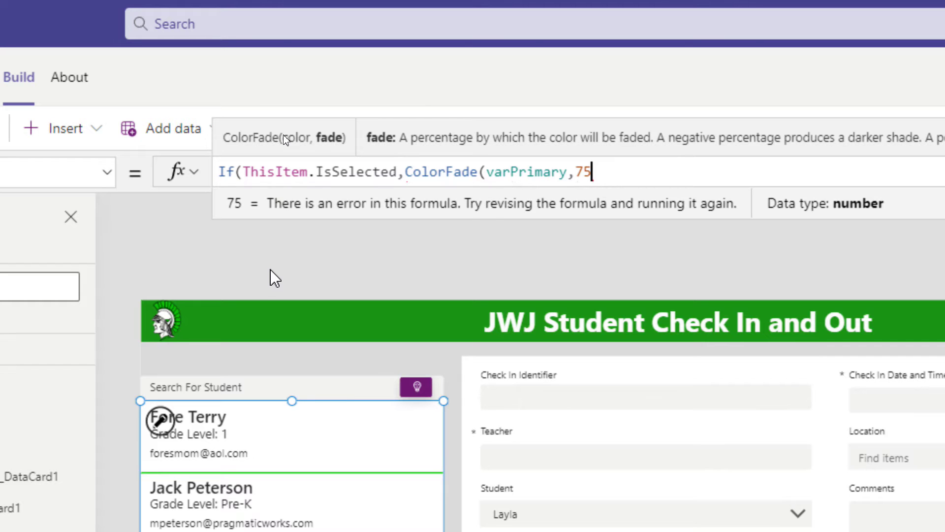
type(")")
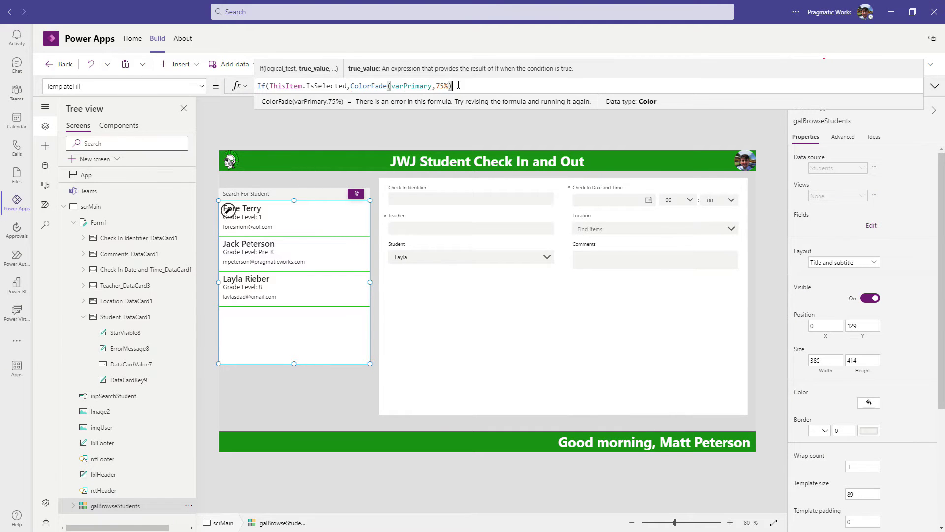
type(")")
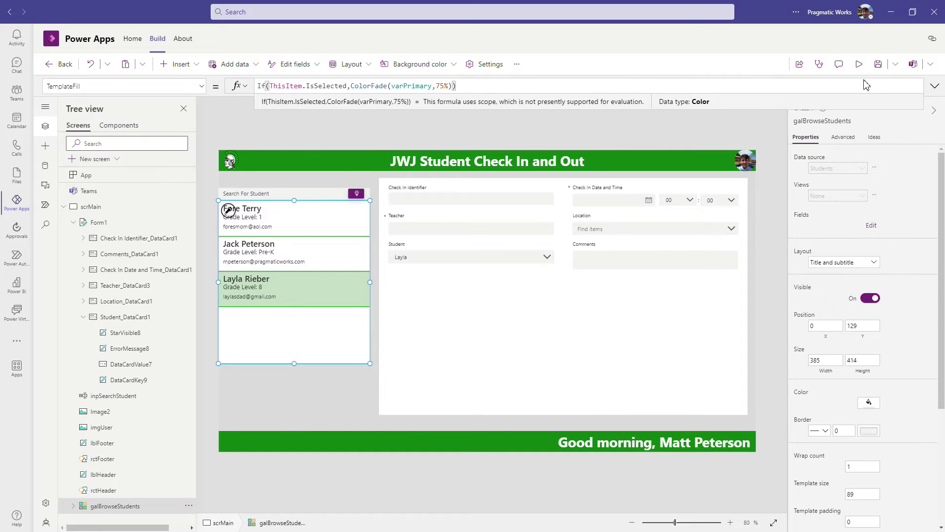
Step: Preview the app, select different students in the gallery to test the selection highlight, and return to the editor
left_click(859, 65)
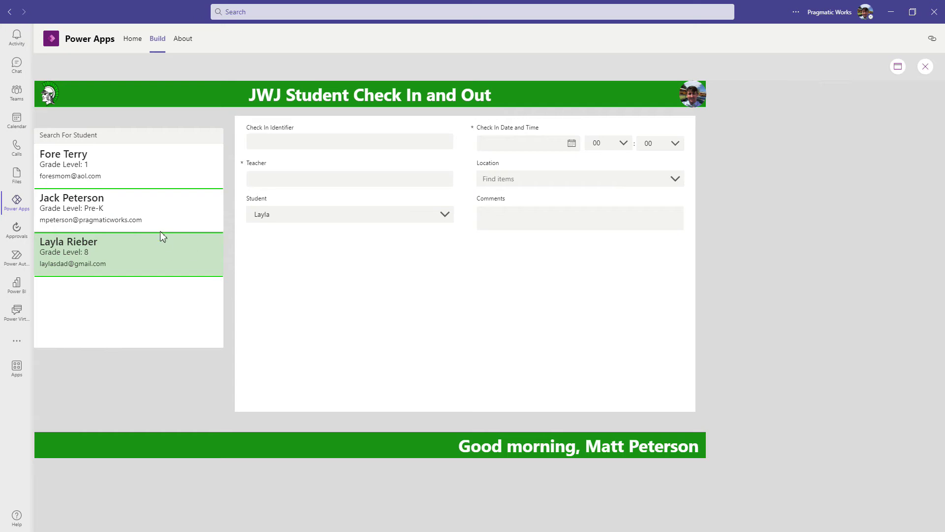
left_click(165, 198)
left_click(166, 180)
left_click(138, 219)
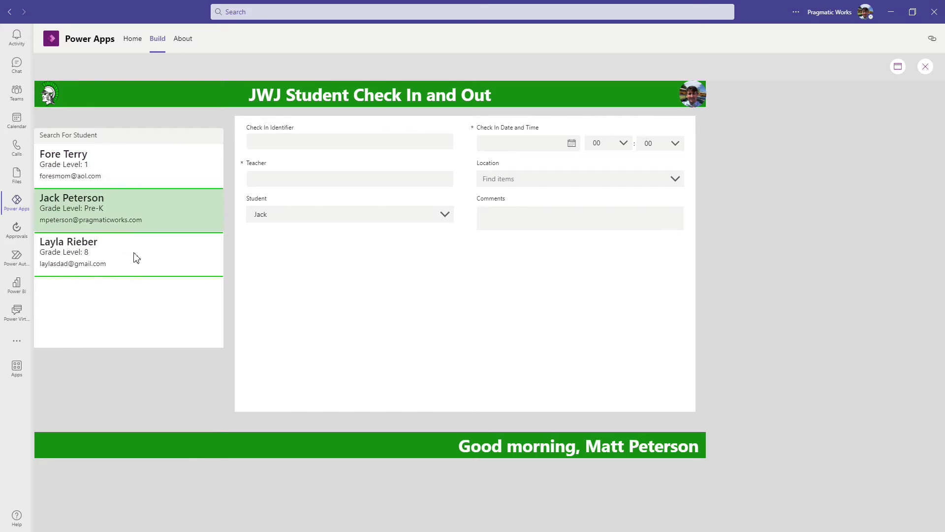
left_click(132, 272)
left_click(124, 182)
left_click(120, 205)
left_click(925, 67)
left_click(582, 332)
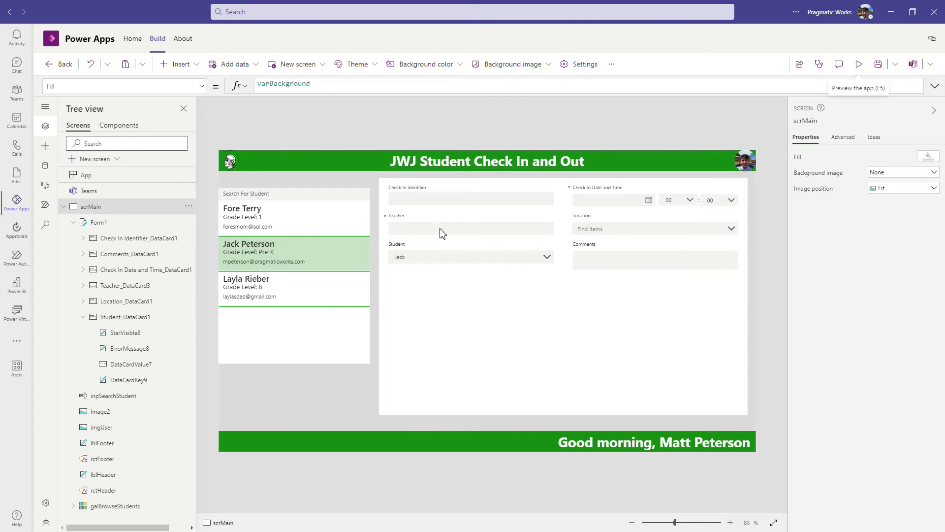
Step: Unlock the Teacher data card in the check-in form
left_click(428, 224)
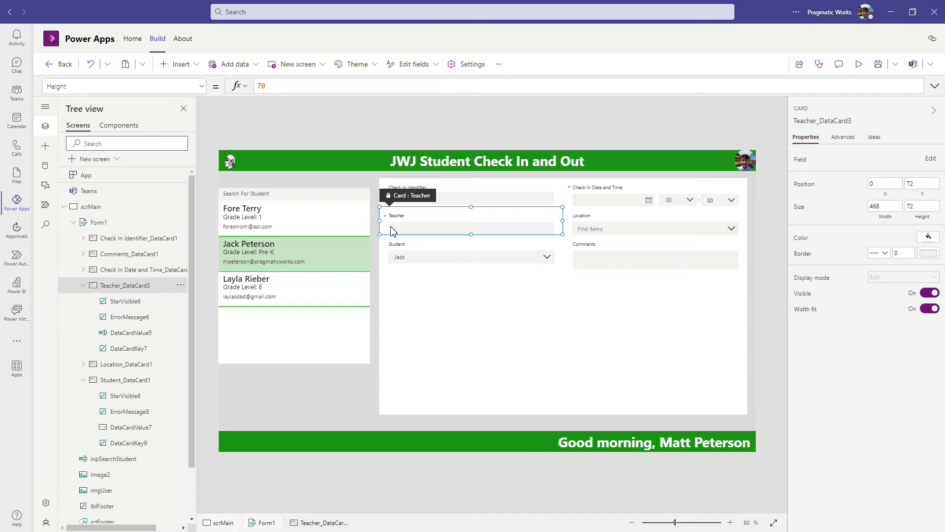
right_click(424, 230)
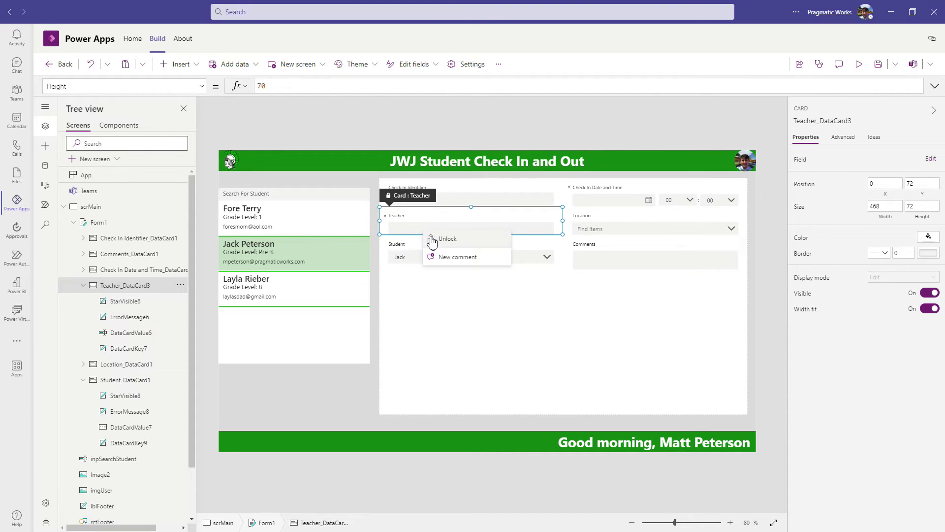
left_click(432, 239)
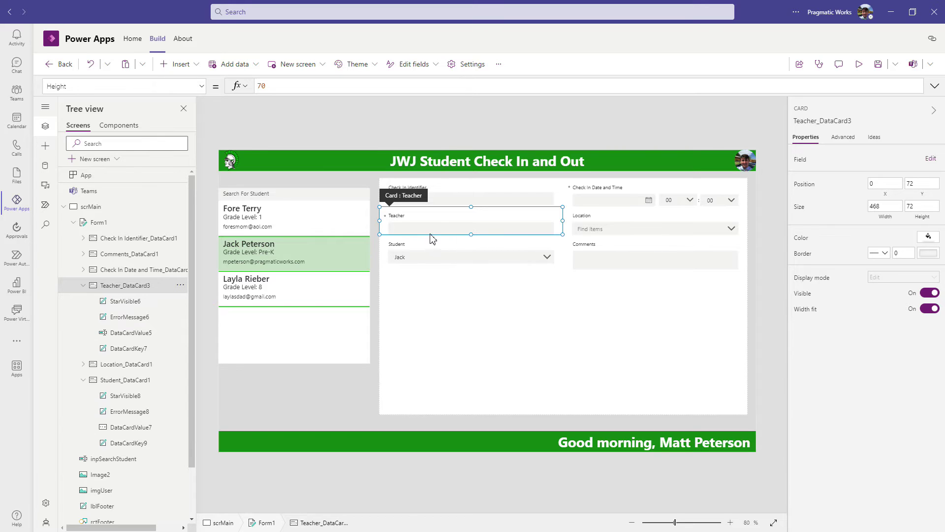
Step: Replace the Value formula of the Teacher card's text box with User().FullName
left_click(423, 231)
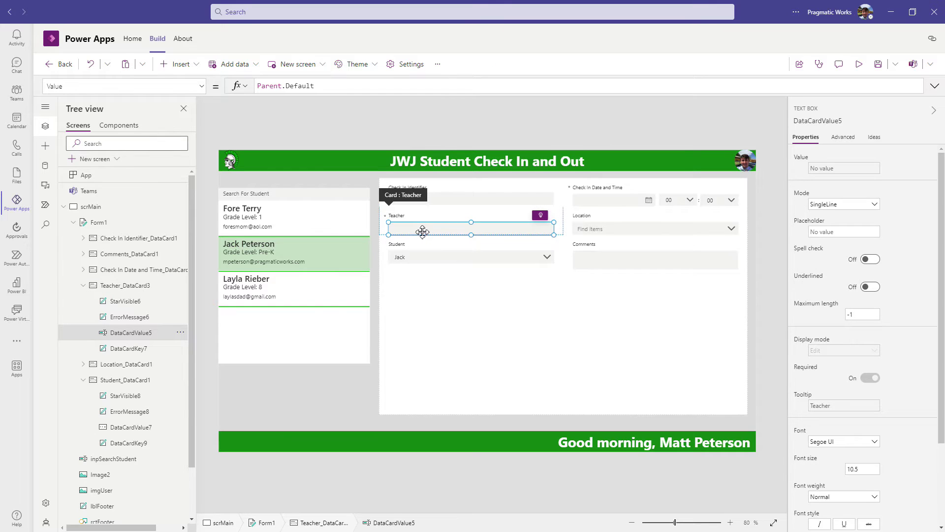
triple_click(324, 86)
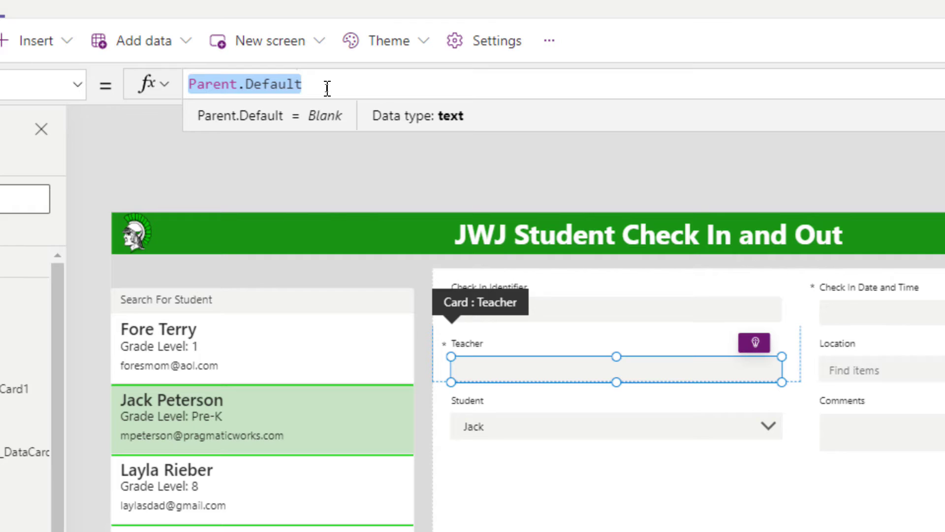
type("user(")
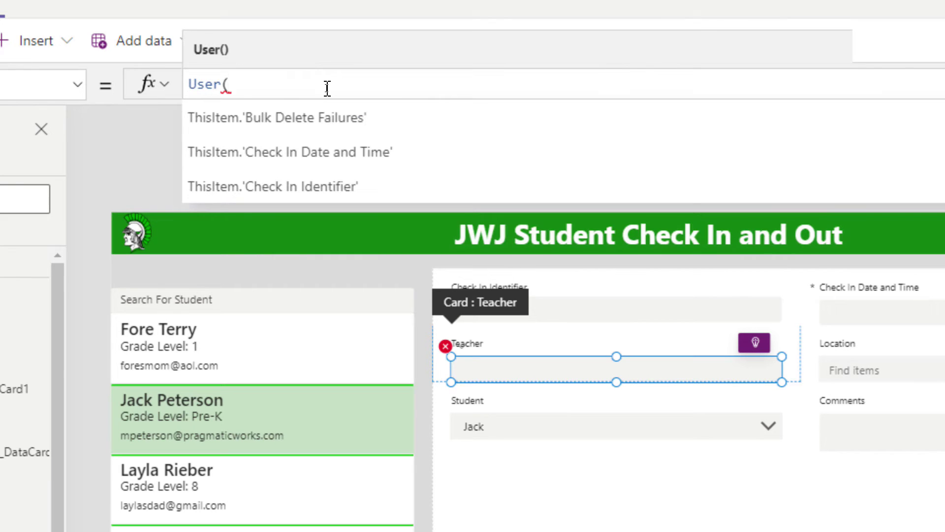
type(").")
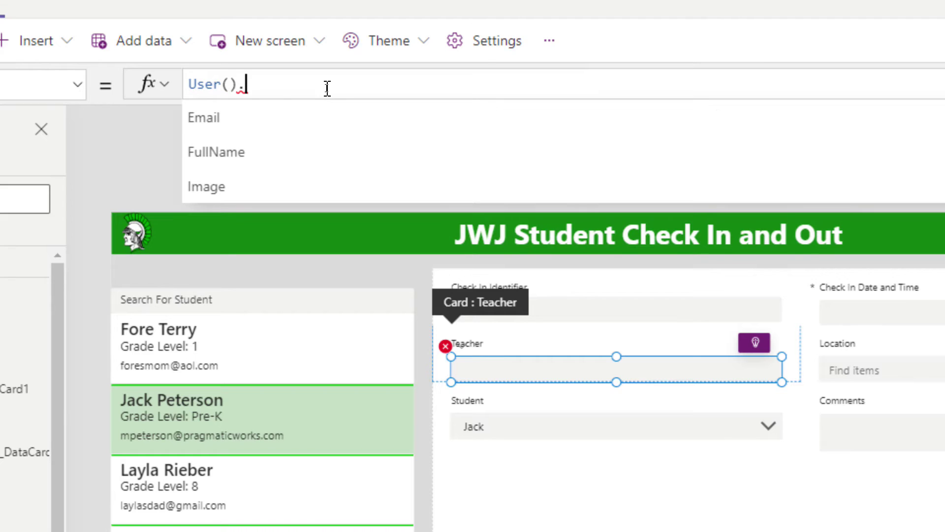
left_click(290, 162)
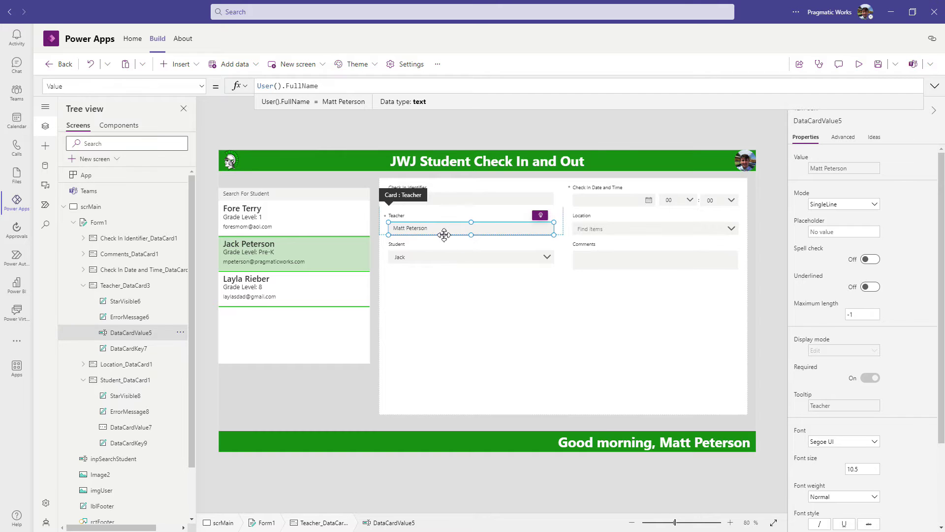
Step: Preview the app, check whether the Teacher field can be edited, and return to the editor
left_click(859, 64)
left_click(337, 180)
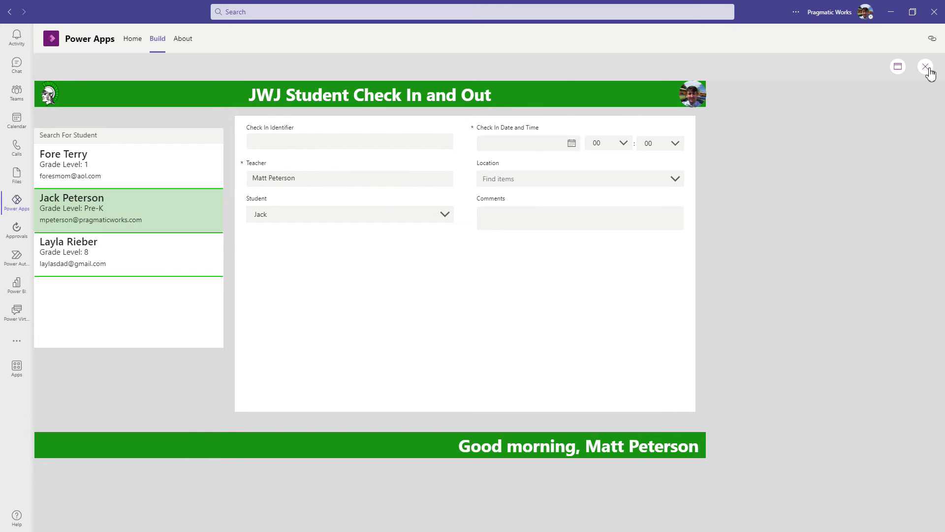
left_click(930, 69)
left_click(581, 329)
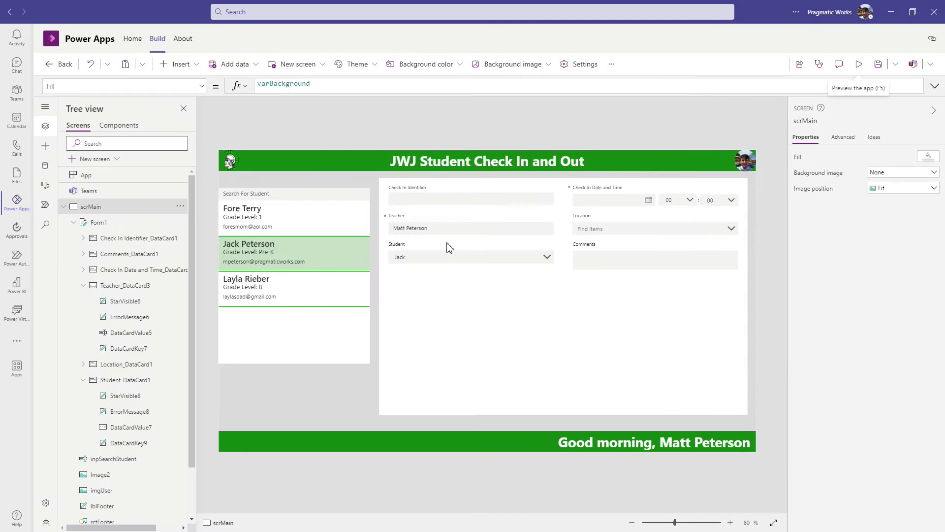
Step: Set the DisplayMode formula of the Teacher card's text box to DisplayMode.View
left_click(412, 236)
left_click(411, 231)
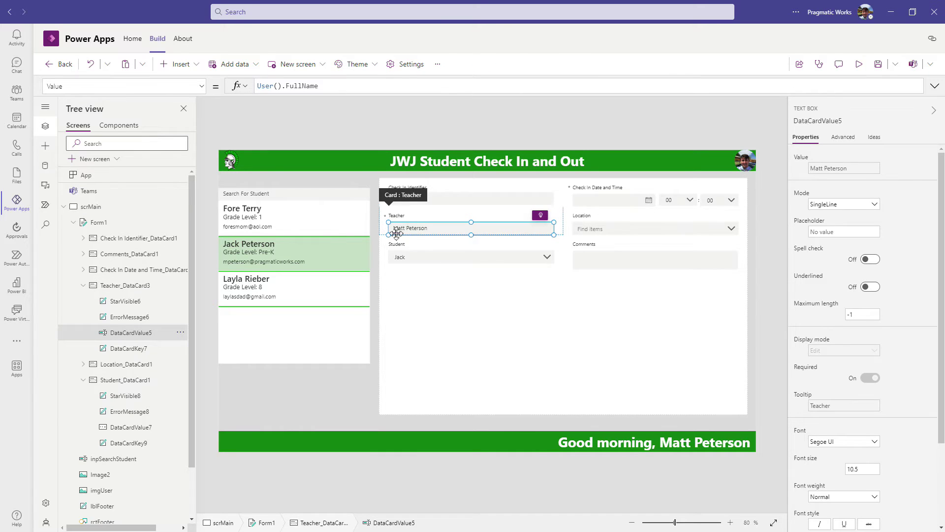
left_click(201, 87)
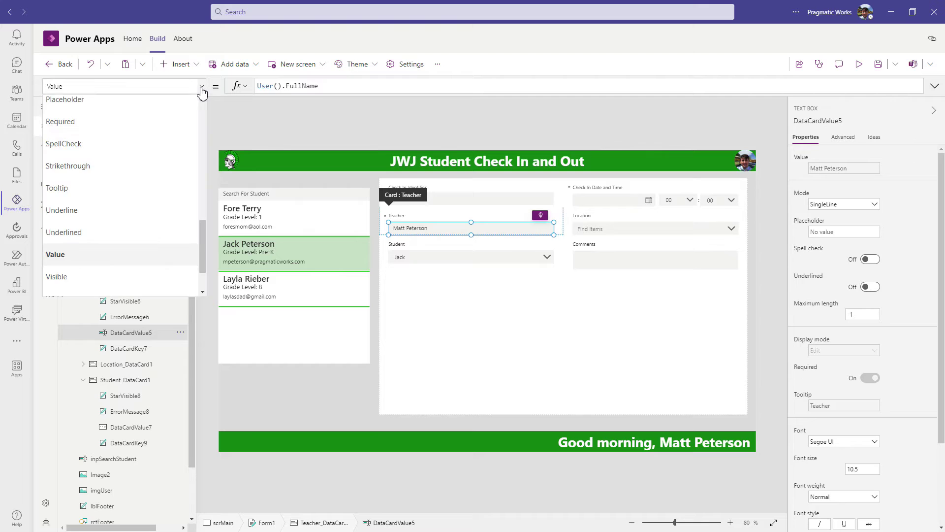
scroll(132, 151, "up", 3)
scroll(132, 151, "up", 10)
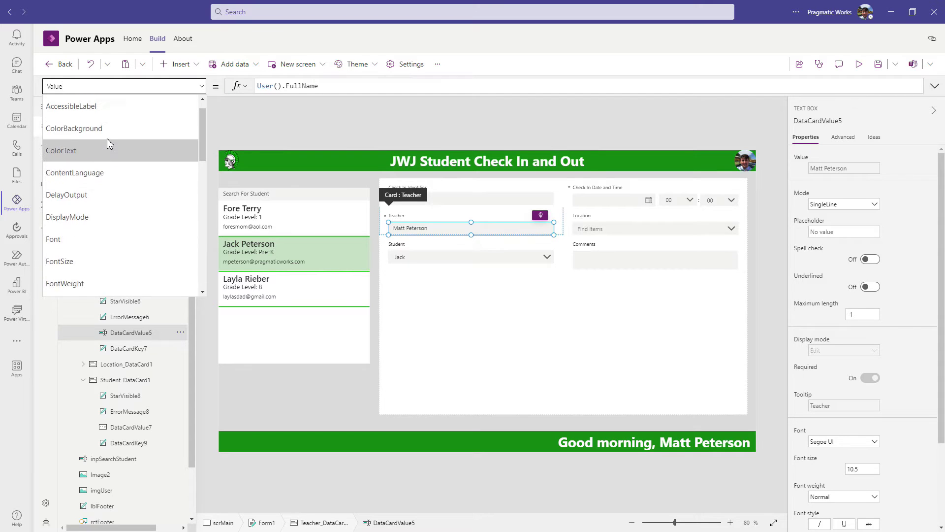
left_click(67, 239)
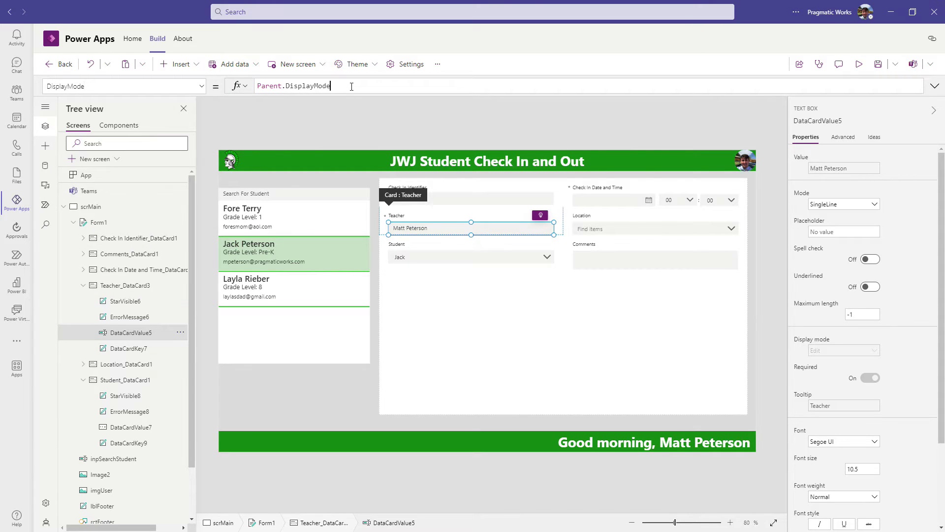
left_click_drag(351, 86, 257, 87)
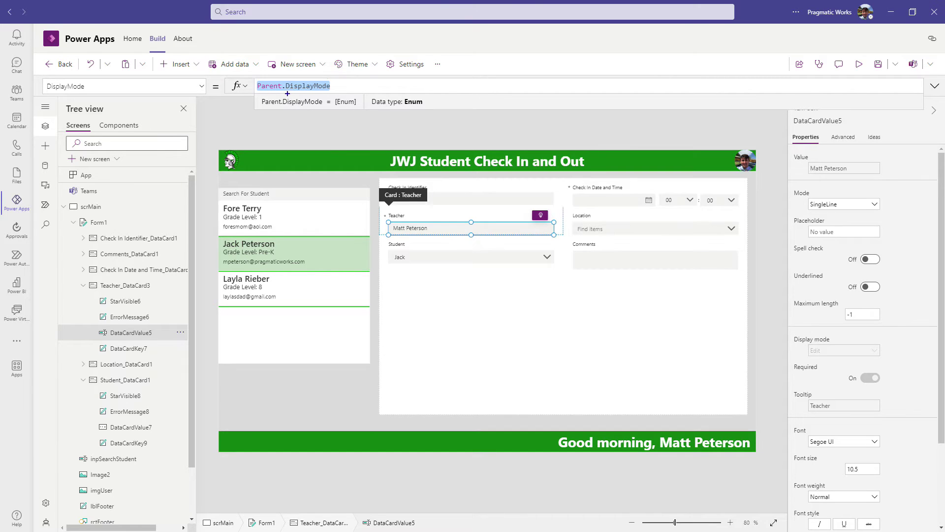
left_click_drag(272, 91, 376, 256)
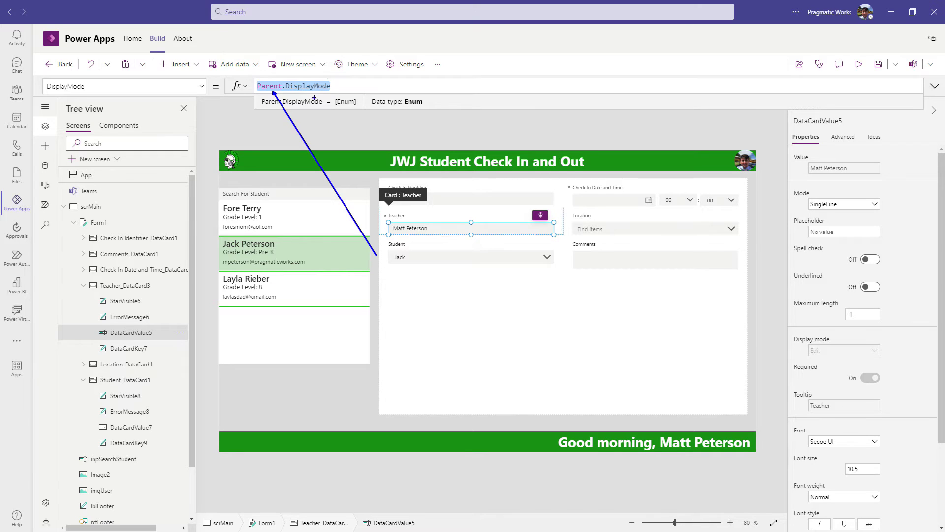
key("Escape")
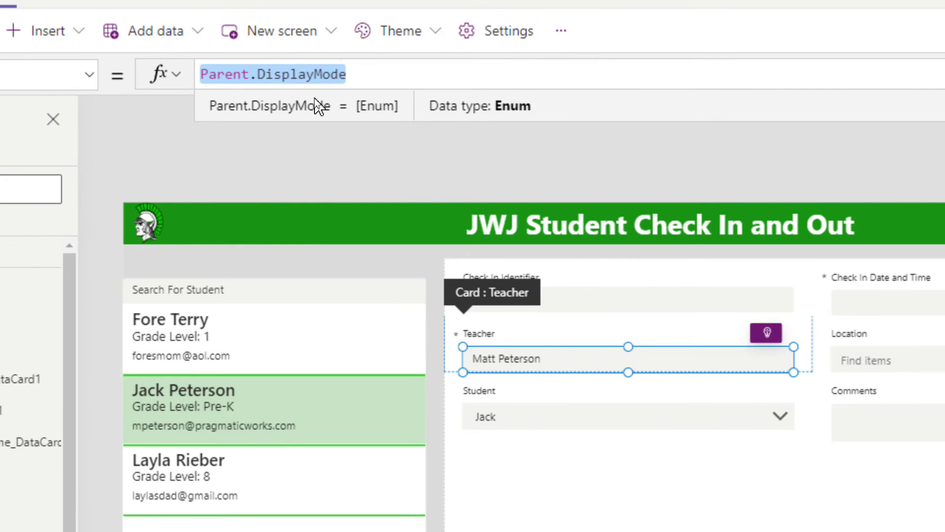
type("disp")
key("Down")
key("Down")
key("Down")
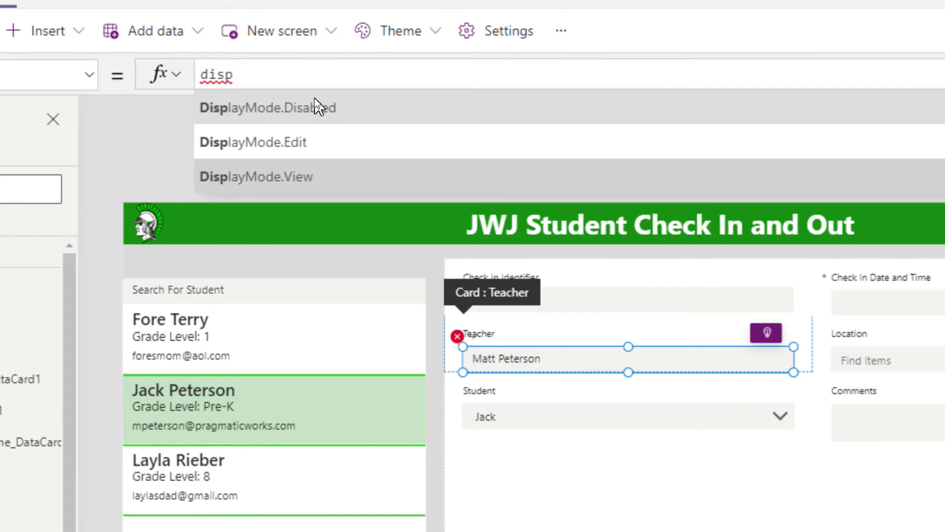
key("Tab")
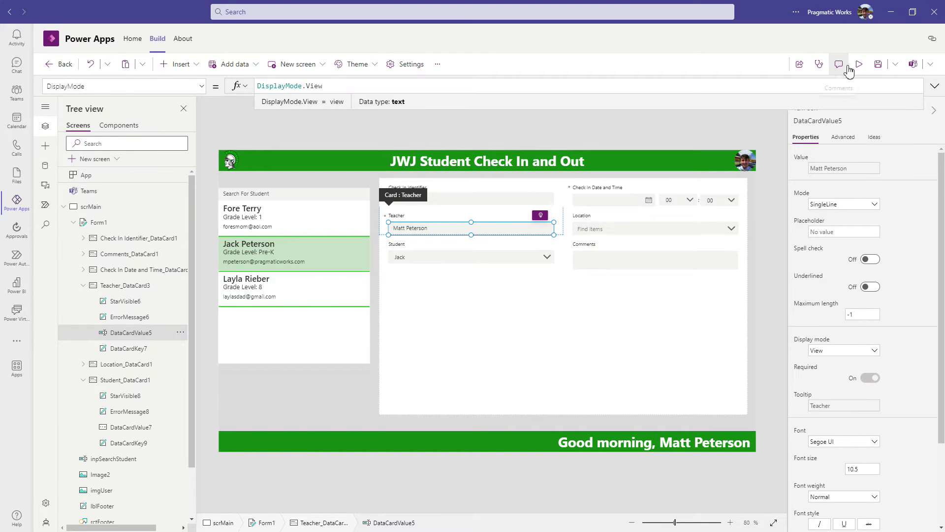
Step: Preview the app, try to edit the Teacher field, and return to the editor
left_click(859, 64)
left_click(290, 181)
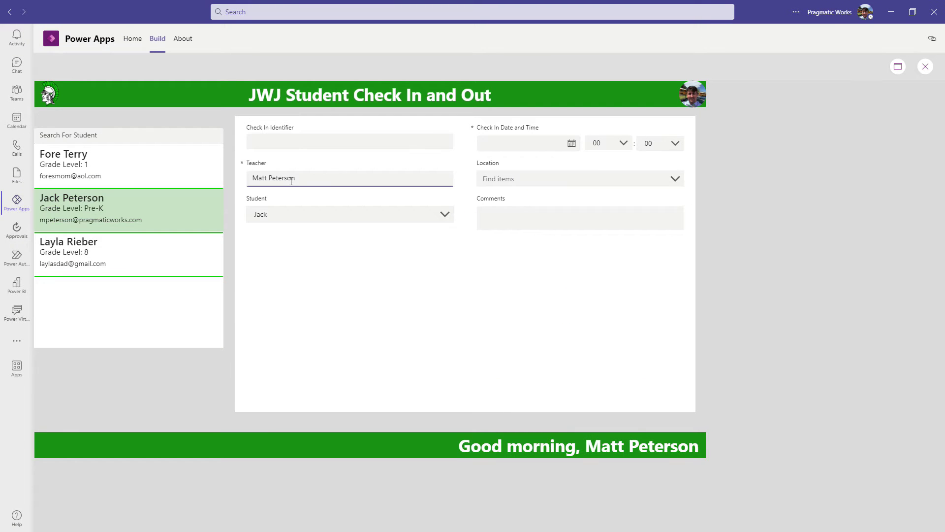
double_click(341, 183)
left_click(343, 182)
left_click(924, 68)
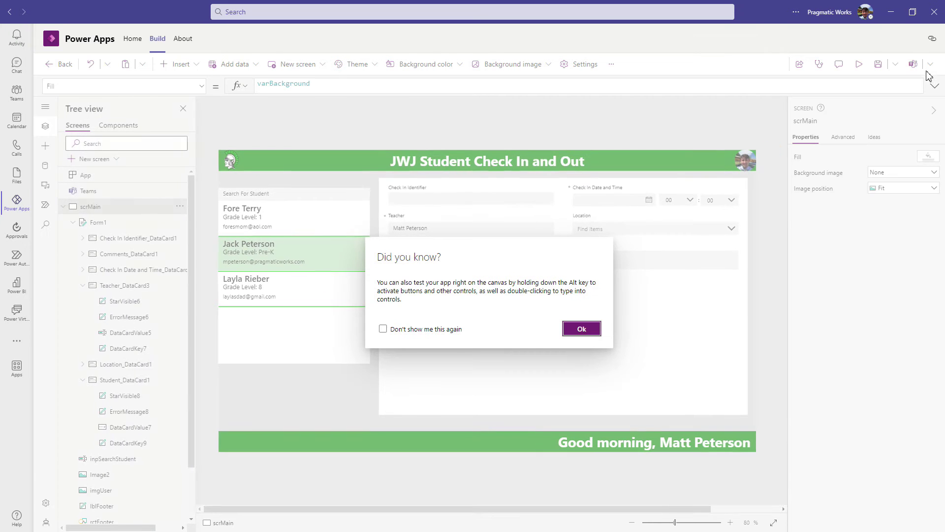
left_click(582, 329)
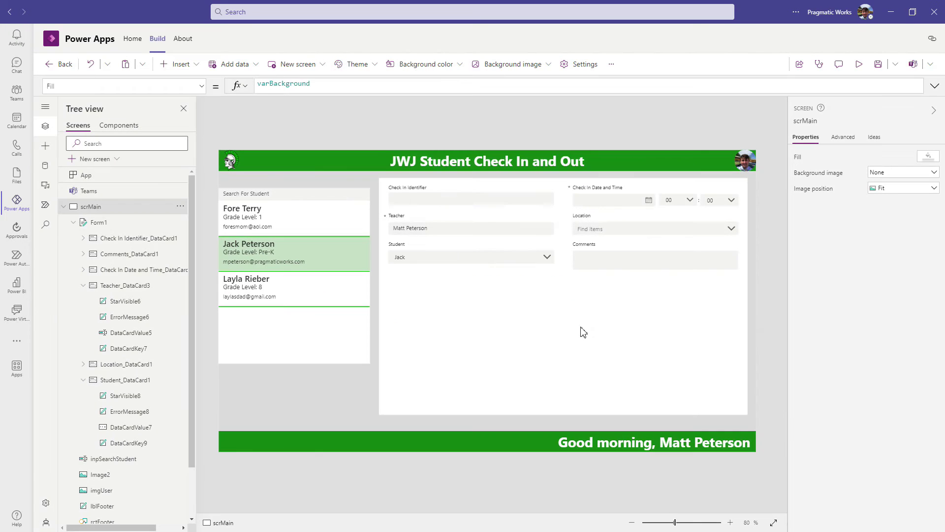
Step: Change the Teacher text box's DisplayMode formula to DisplayMode.Disabled
left_click(400, 230)
left_click(400, 229)
left_click(355, 85)
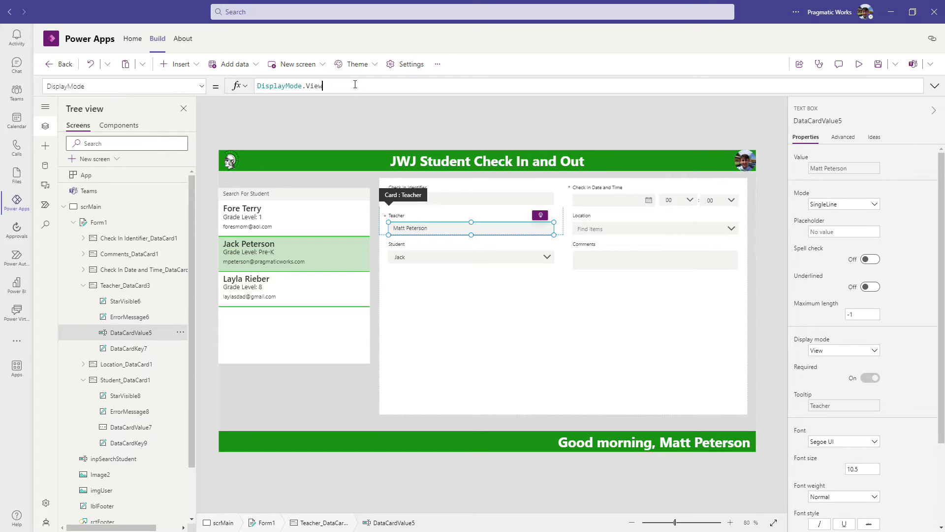
key("BackSpace")
key("BackSpace")
key("BackSpace")
key("BackSpace")
type("de.Disabled")
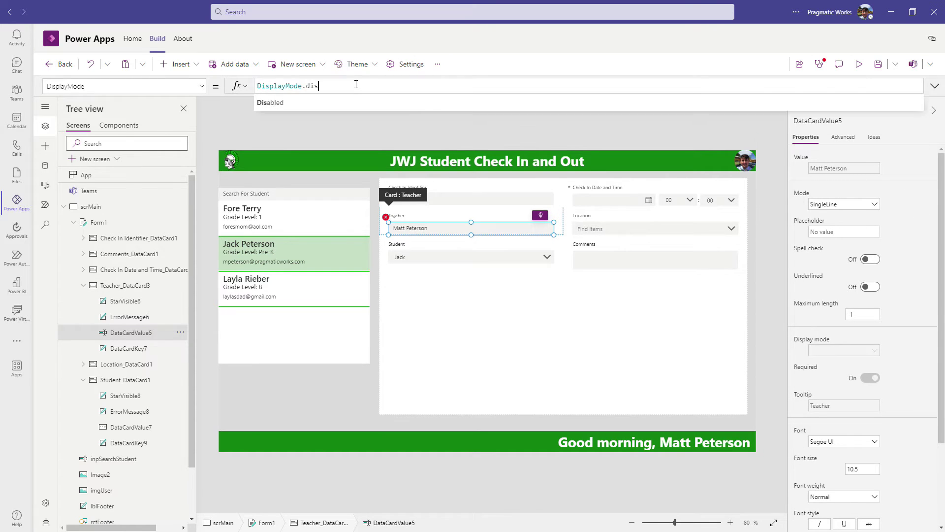
Step: Preview the app to check how the disabled Teacher field looks, and return to the editor
left_click(859, 64)
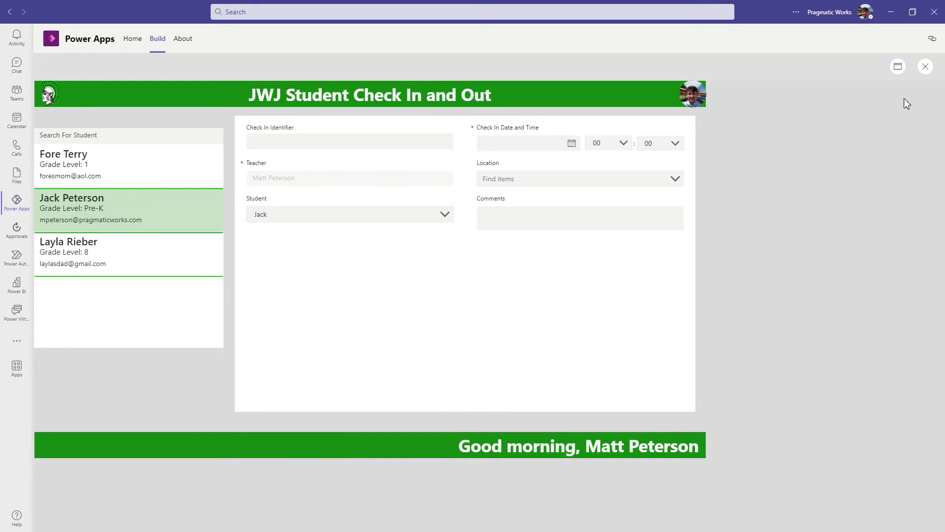
left_click(925, 67)
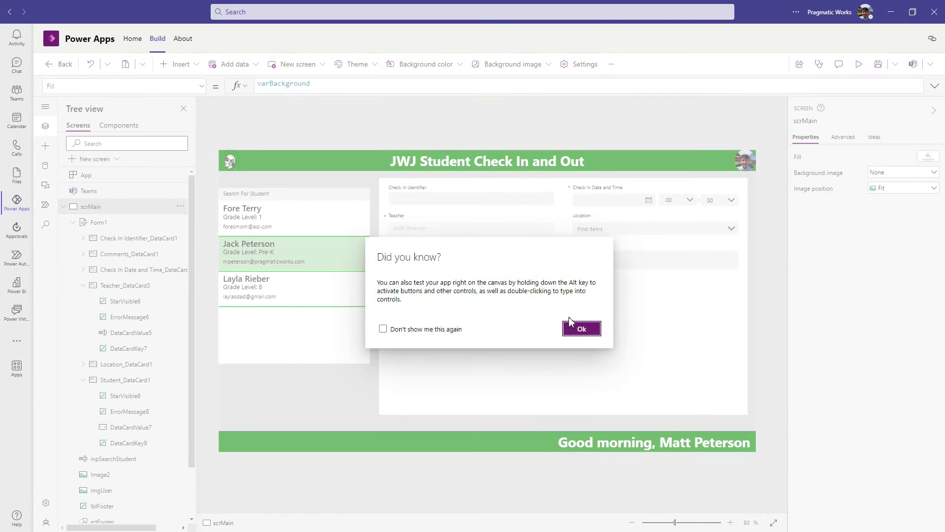
left_click(581, 328)
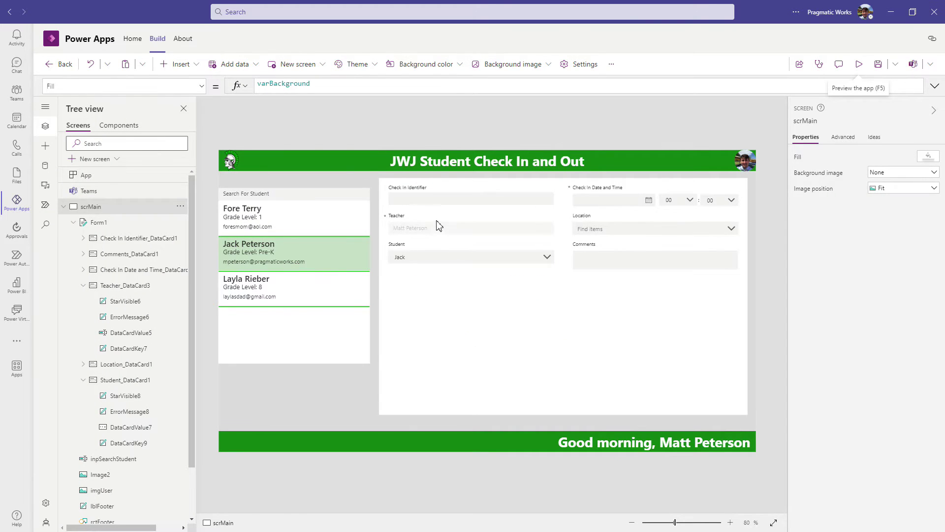
Step: Turn the Teacher data card's visibility off and back on
left_click(437, 224)
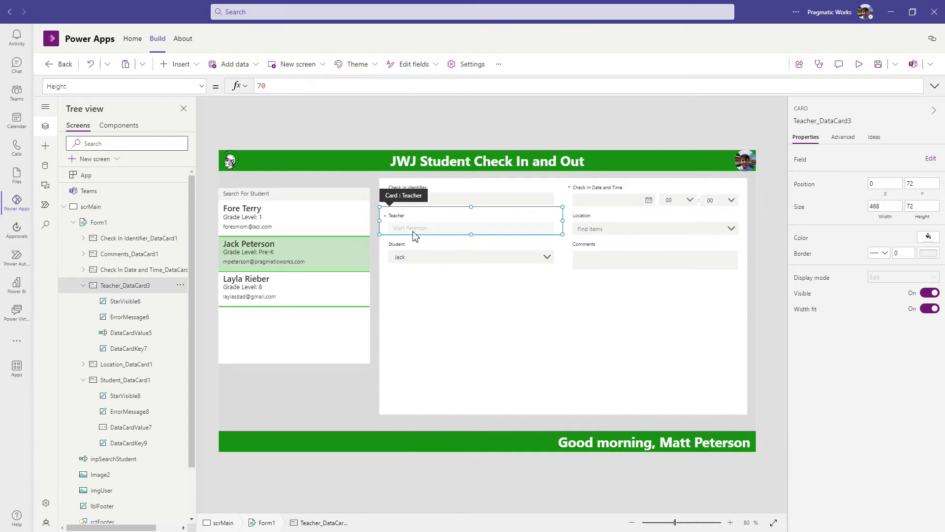
left_click(932, 294)
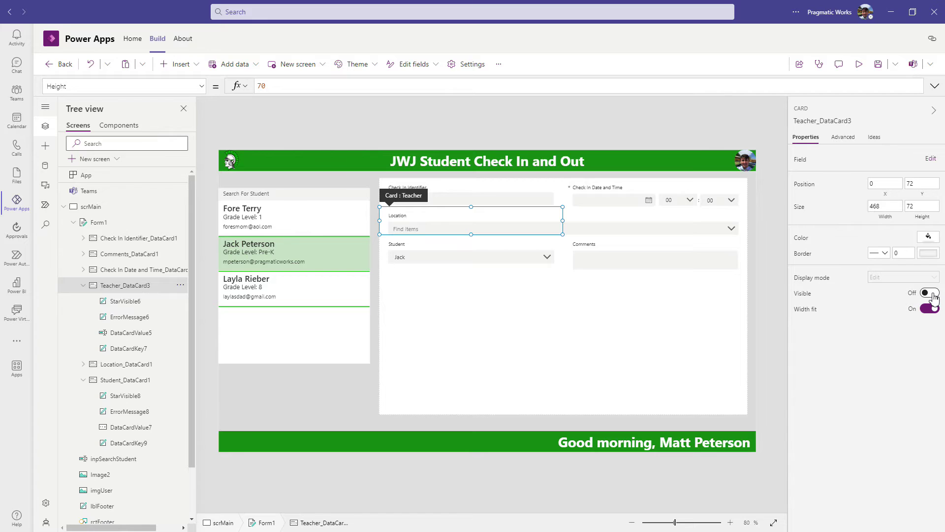
left_click(932, 294)
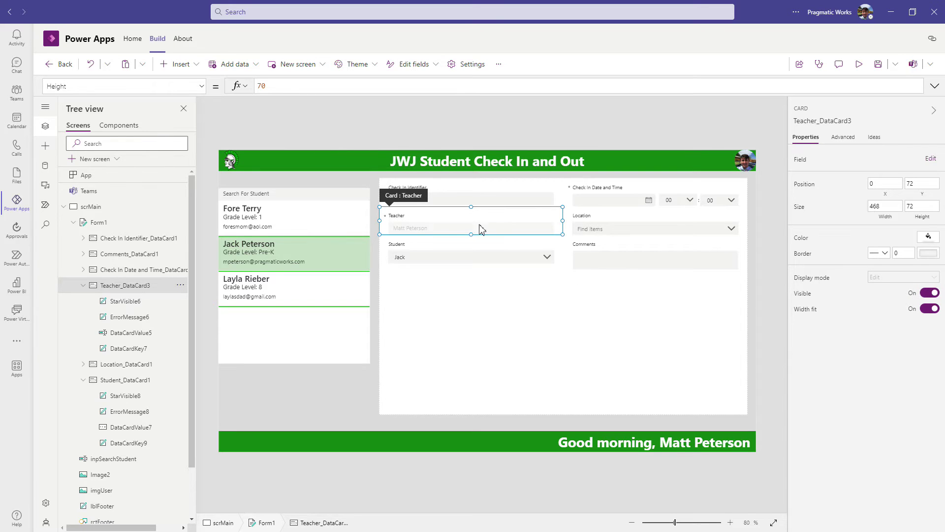
Step: Change the Teacher text box's DisplayMode formula back to DisplayMode.View
left_click(401, 228)
left_click_drag(338, 86, 302, 76)
double_click(321, 86)
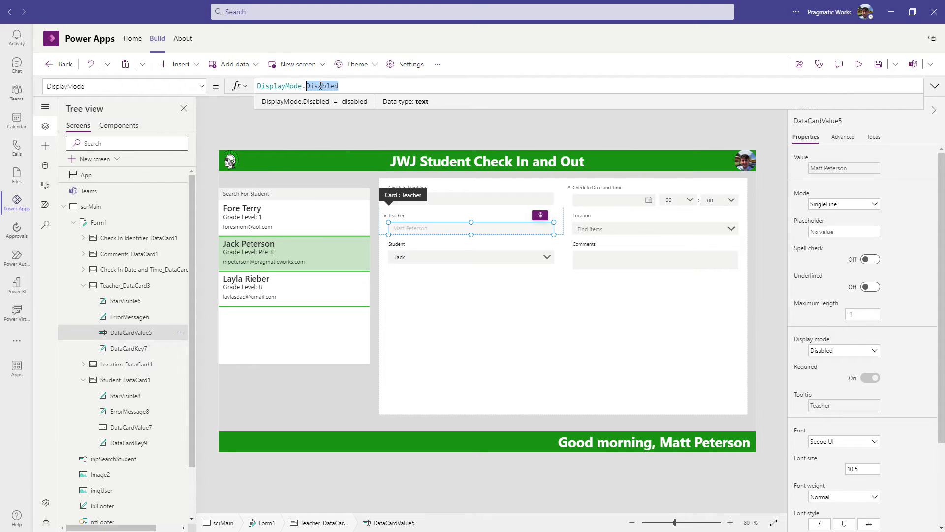
type("View")
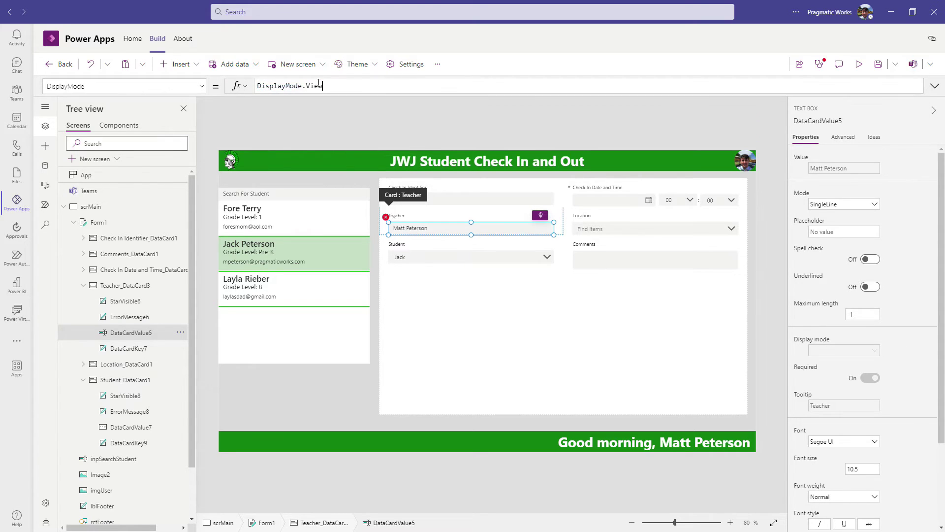
left_click(553, 327)
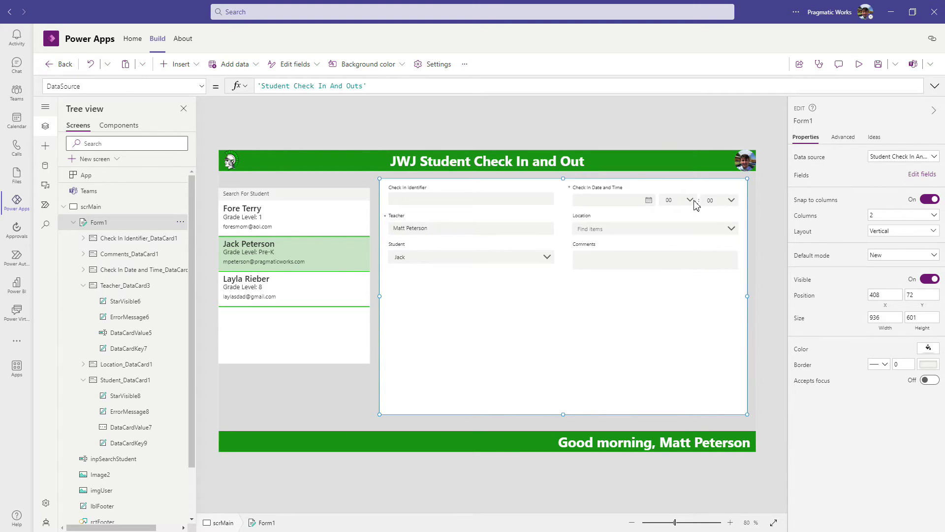
Step: Unlock the Check In Date and Time data card in the form
left_click(636, 192)
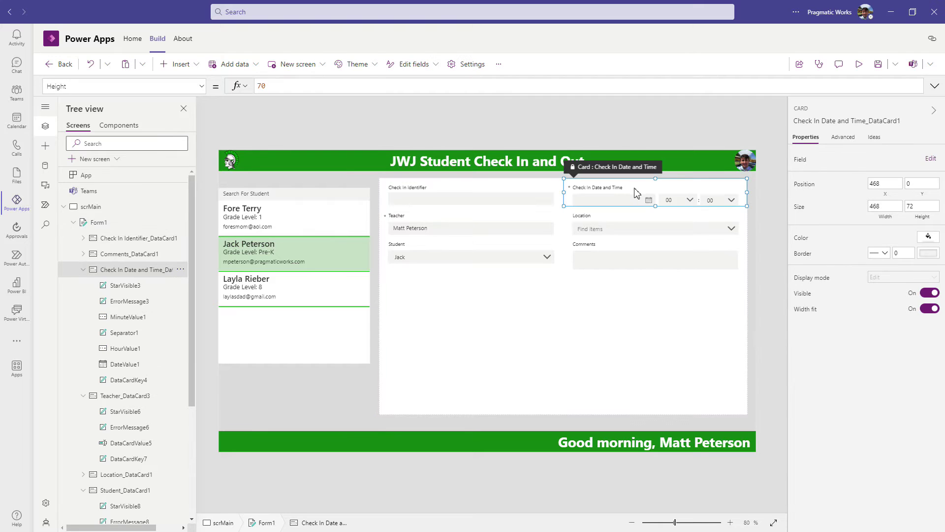
right_click(636, 192)
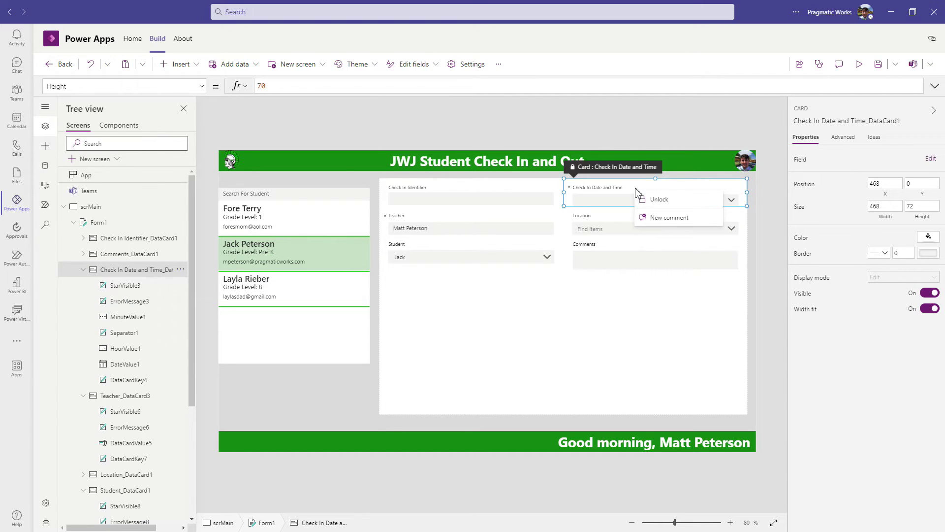
left_click(658, 202)
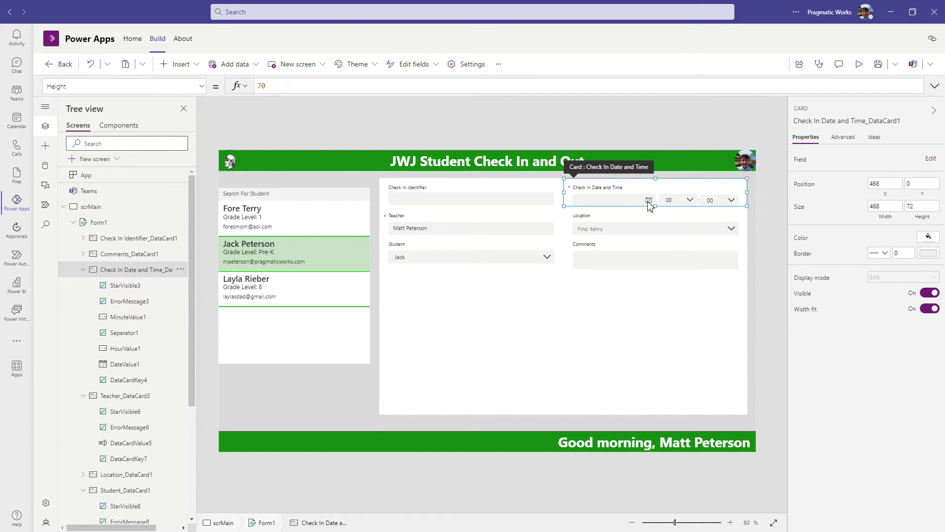
Step: Replace the Value formula of the date picker in the Check In Date and Time card with Today()
left_click(601, 201)
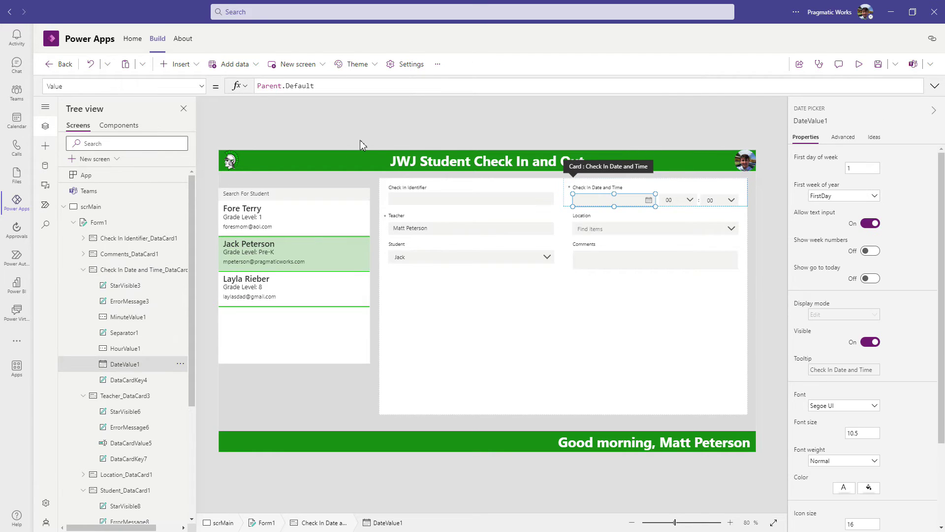
triple_click(344, 86)
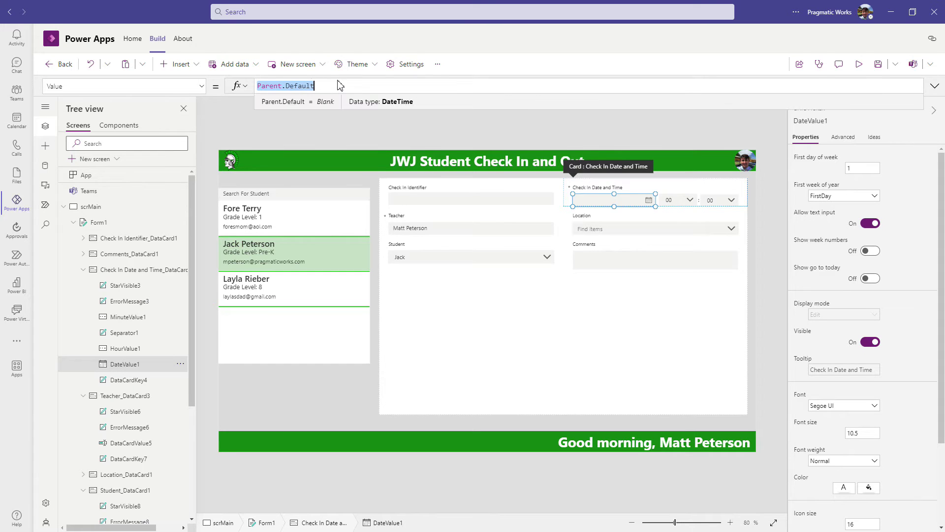
type("Today(")
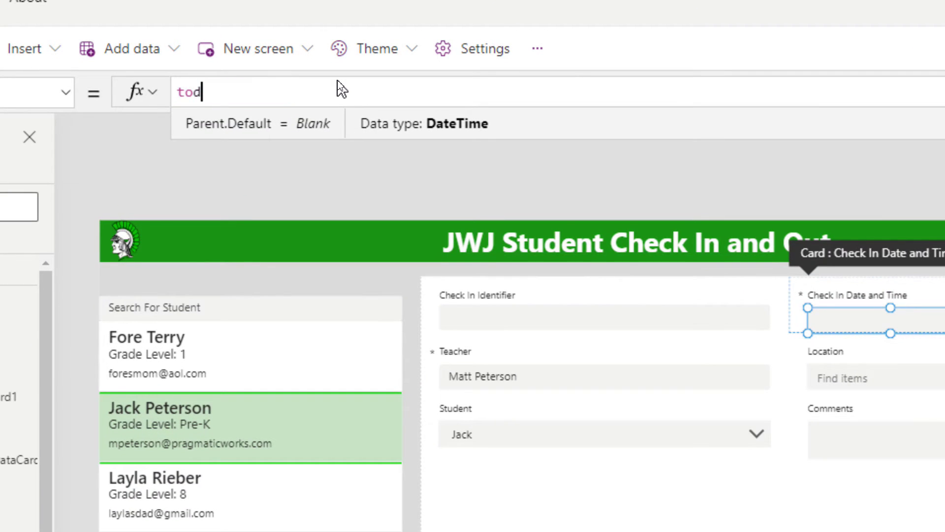
type(")")
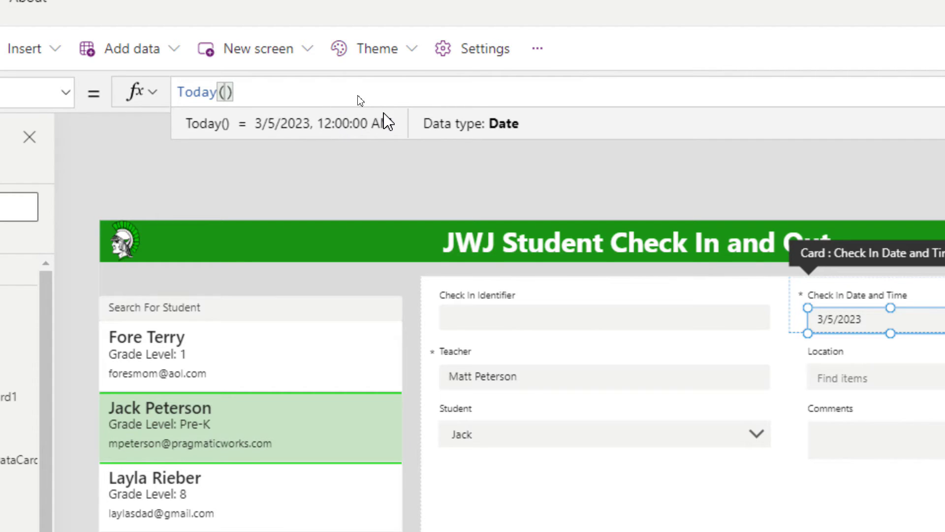
Step: Replace the check-in date picker's Value formula with Now()
key("BackSpace")
key("BackSpace")
key("BackSpace")
key("BackSpace")
key("BackSpace")
key("BackSpace")
key("BackSpace")
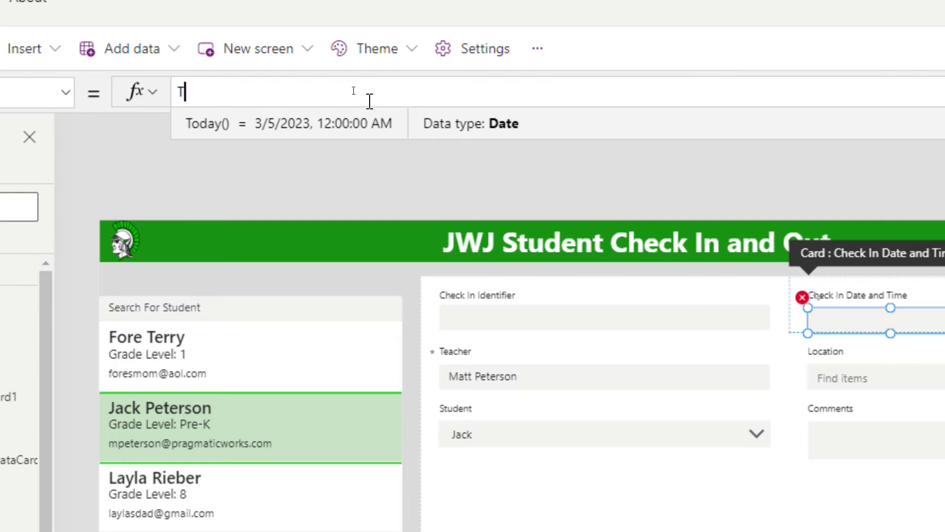
type("now()")
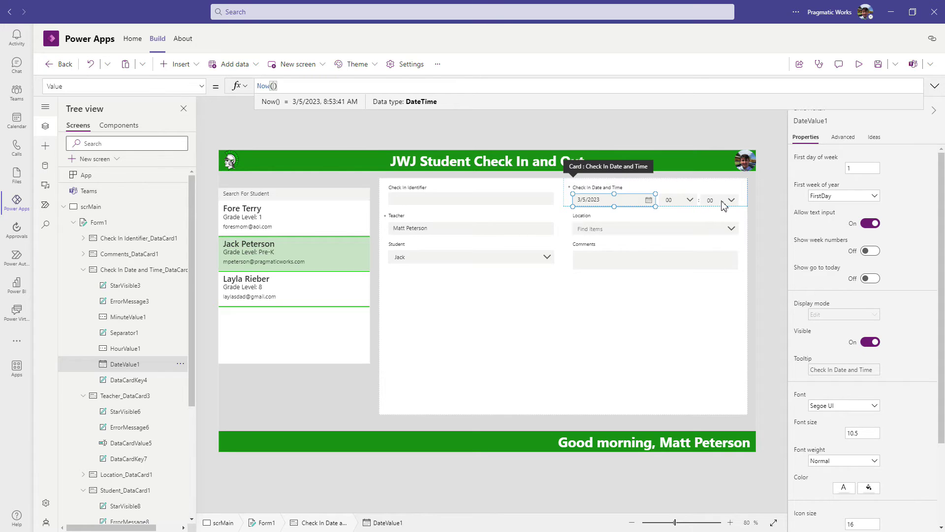
Step: Replace Parent.Default with Now() in the DefaultSelectedItems formula of the check-in hour combo box, giving [Text(Hour(Now()),"00")]
left_click(679, 200)
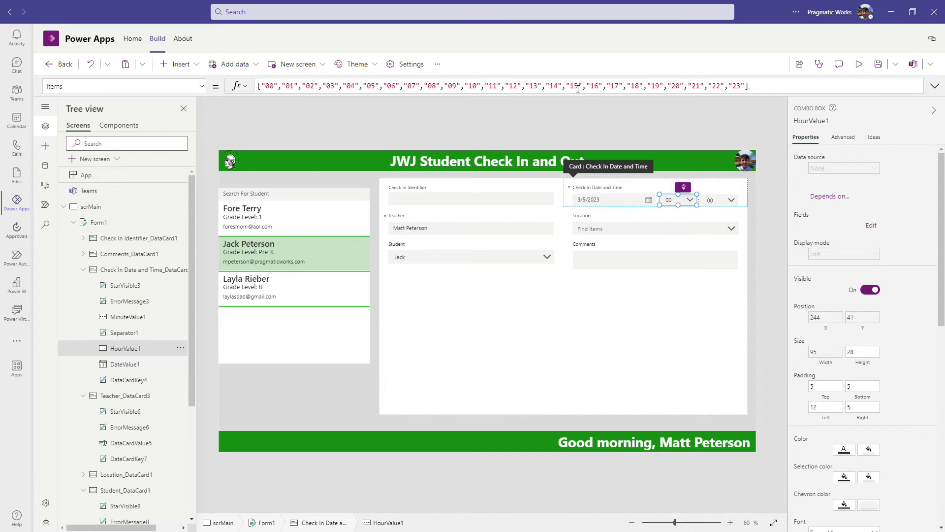
left_click(202, 87)
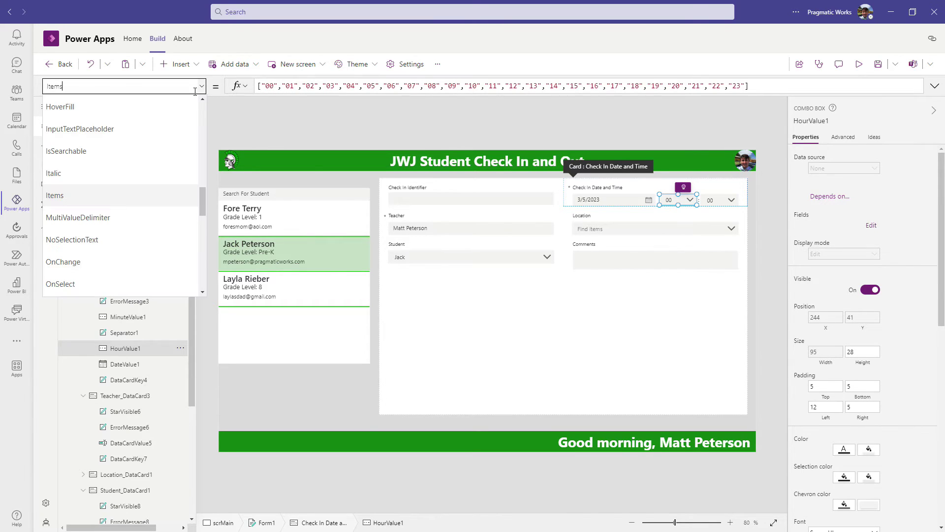
scroll(111, 137, "down", 5)
scroll(97, 137, "up", 3)
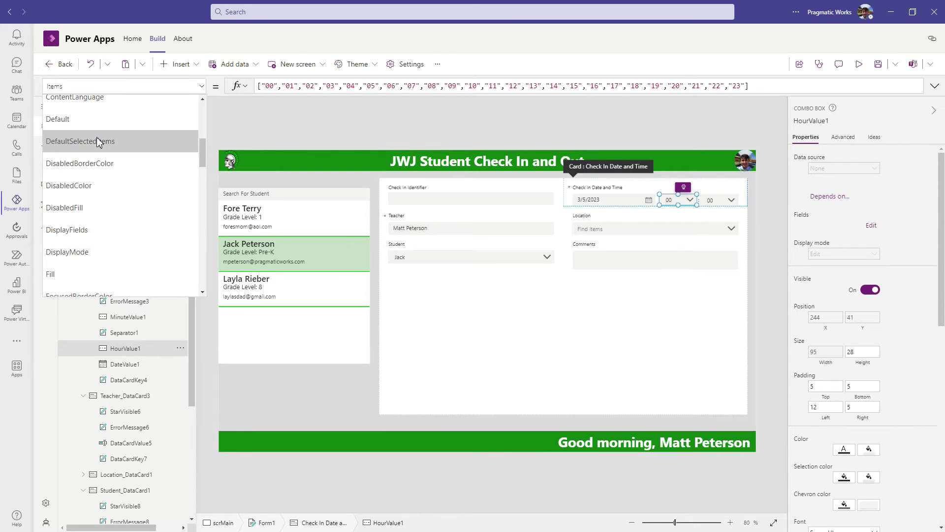
left_click(96, 139)
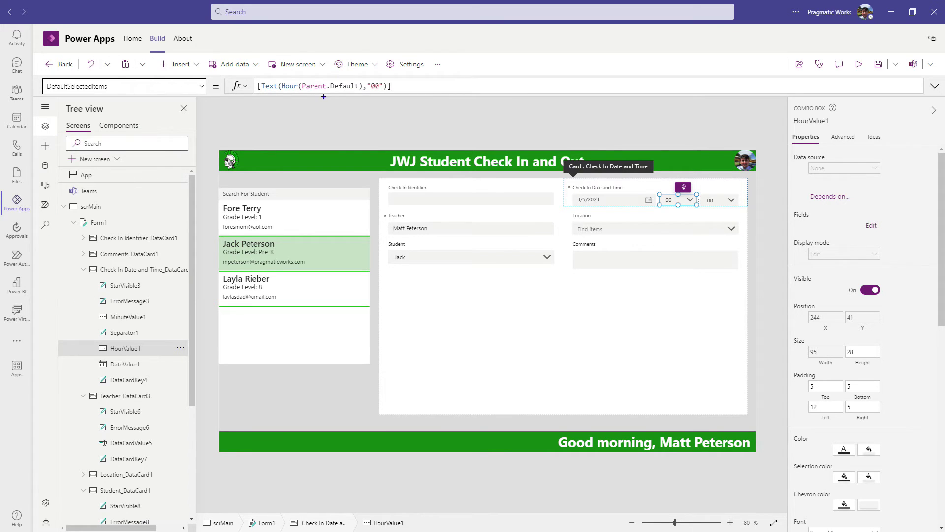
left_click_drag(266, 92, 243, 137)
left_click_drag(311, 91, 362, 91)
key("Escape")
left_click_drag(303, 85, 357, 87)
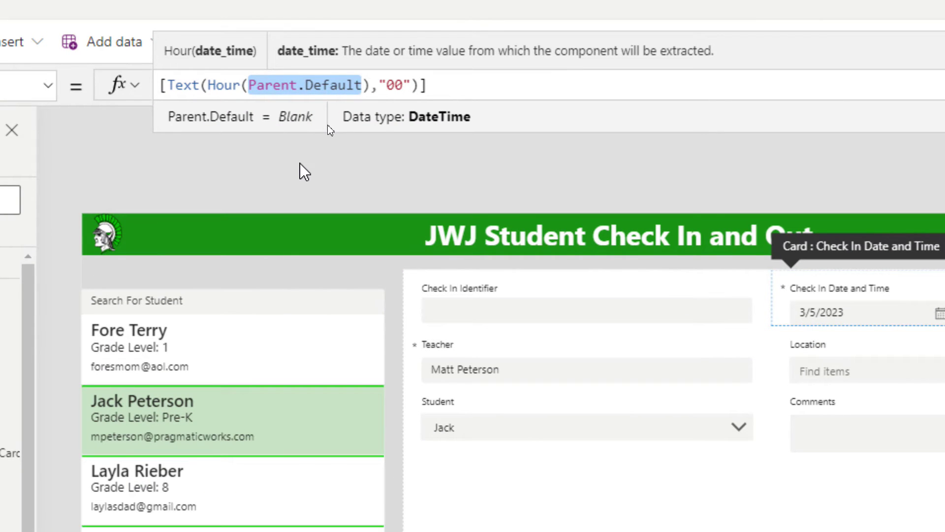
type("NO")
key("BackSpace")
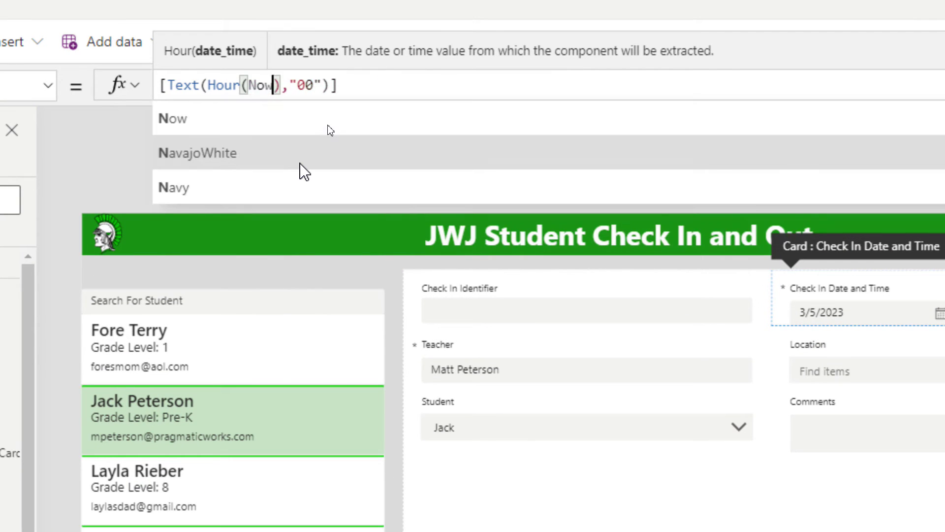
type("ow()")
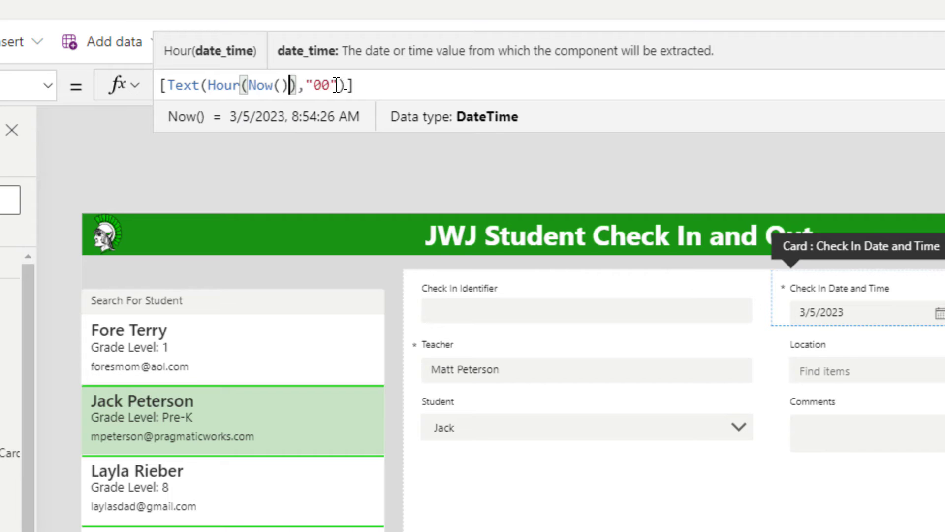
left_click(779, 310)
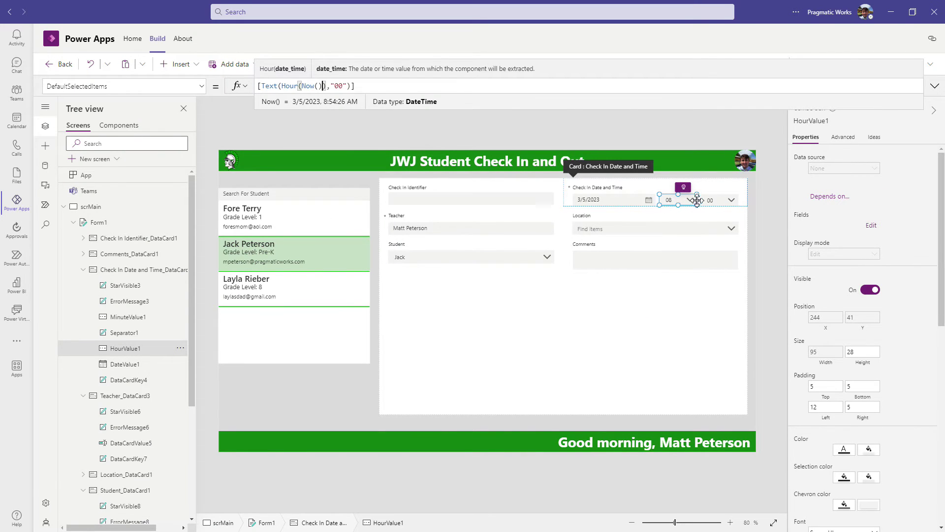
Step: Change the check-in minute combo box's DefaultSelectedItems formula to [Text(Minute(Now()),"00")]
left_click(715, 201)
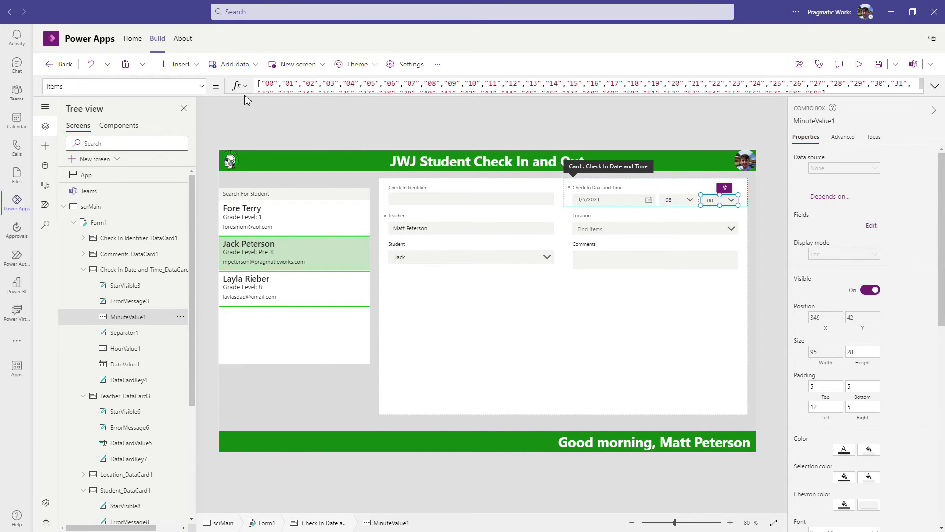
left_click(202, 86)
scroll(138, 158, "up", 6)
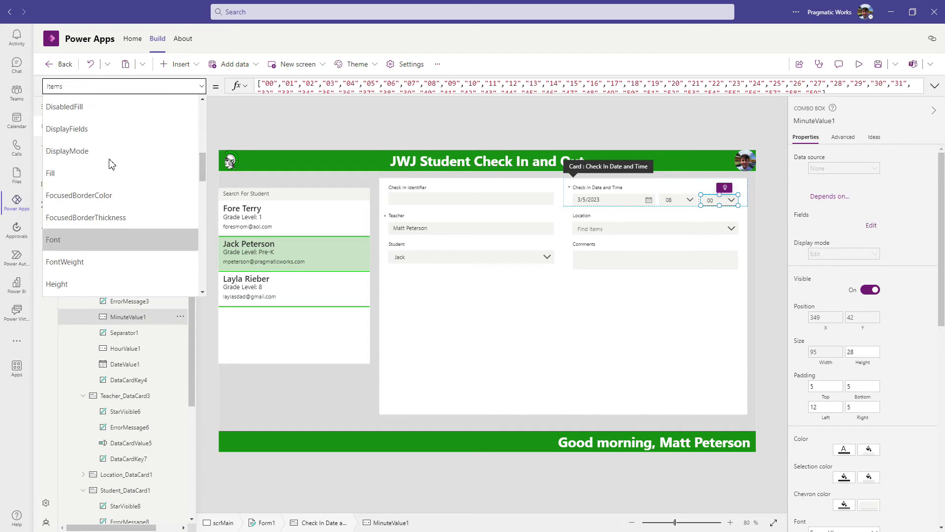
scroll(101, 152, "up", 2)
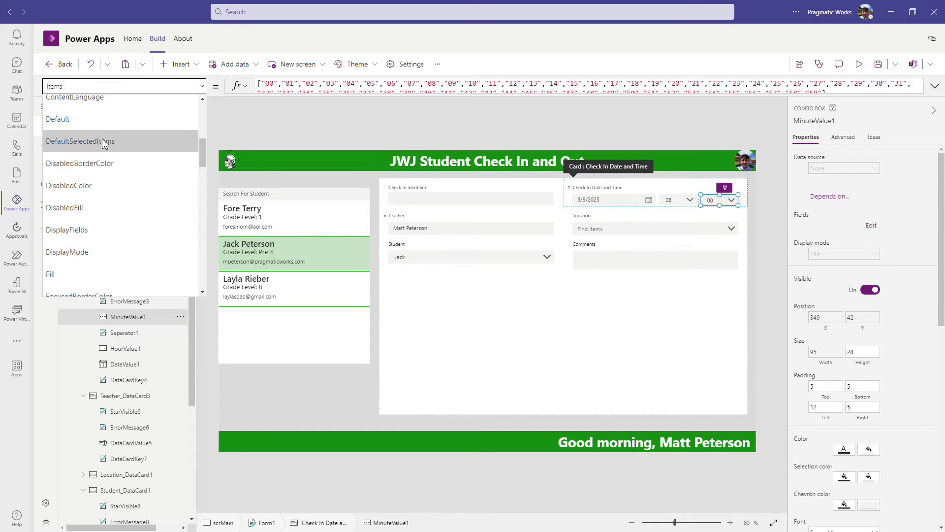
left_click(98, 143)
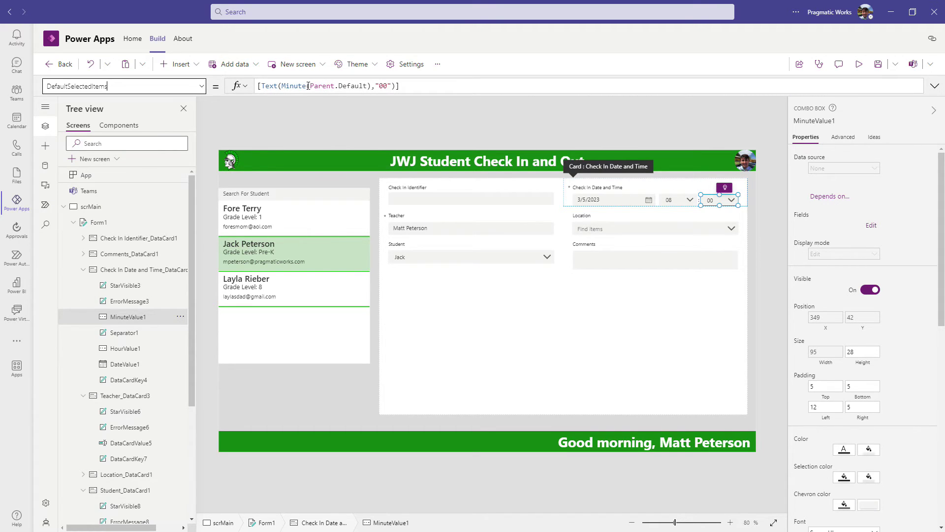
left_click_drag(309, 86, 367, 85)
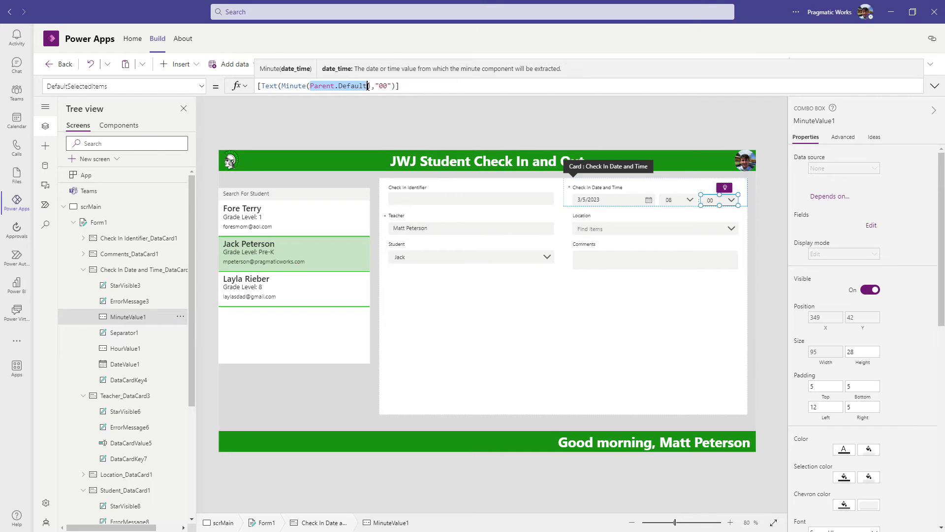
type("Now(")
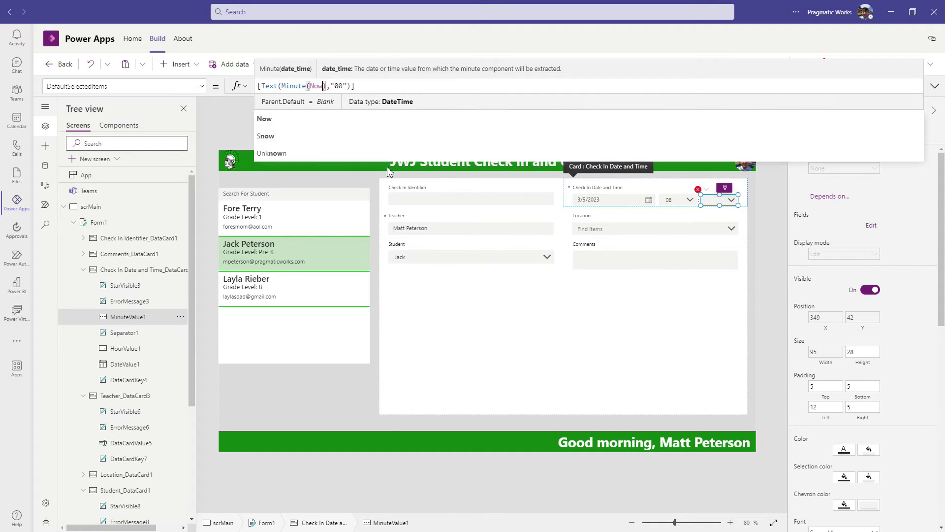
type(")")
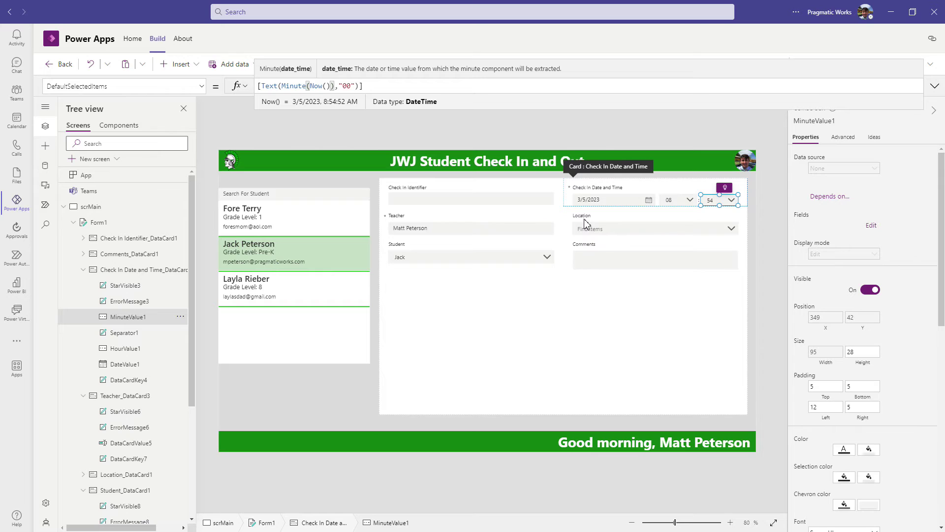
Step: Unlock the Location data card in the form
left_click(603, 229)
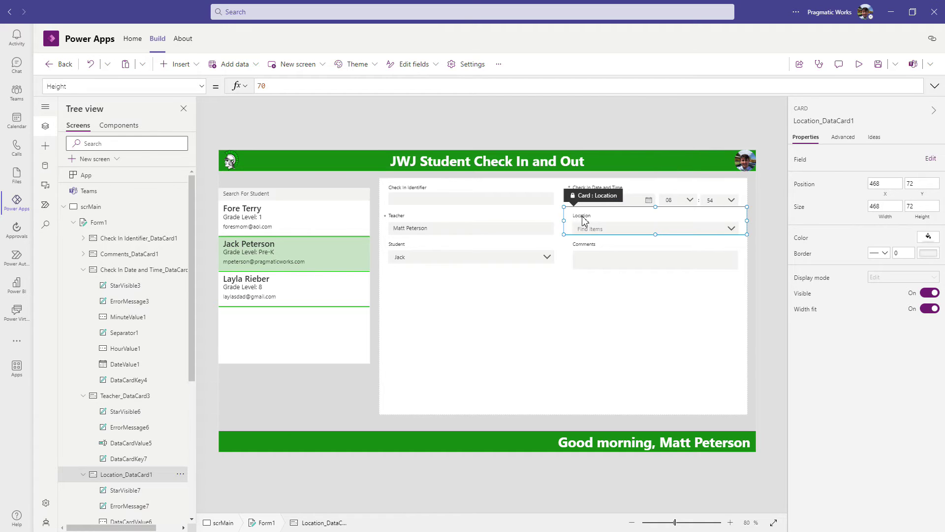
scroll(114, 389, "down", 3)
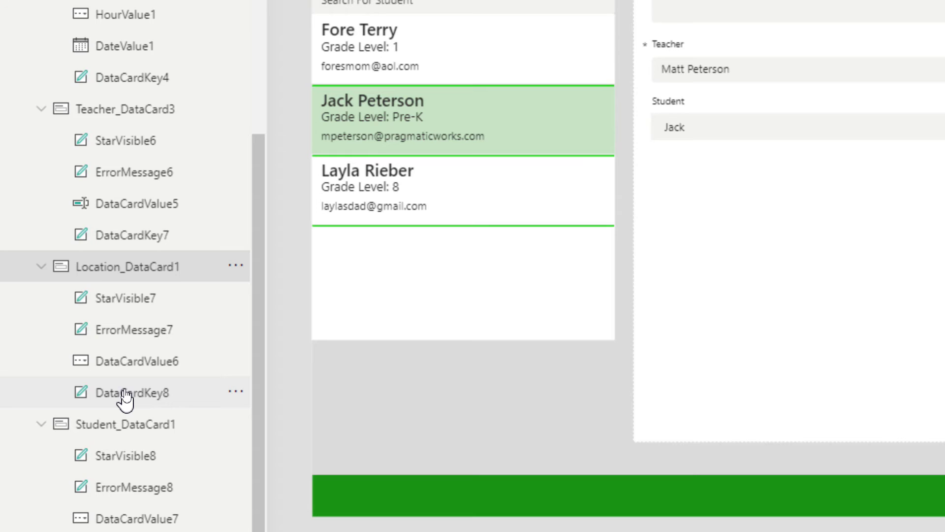
left_click(126, 393)
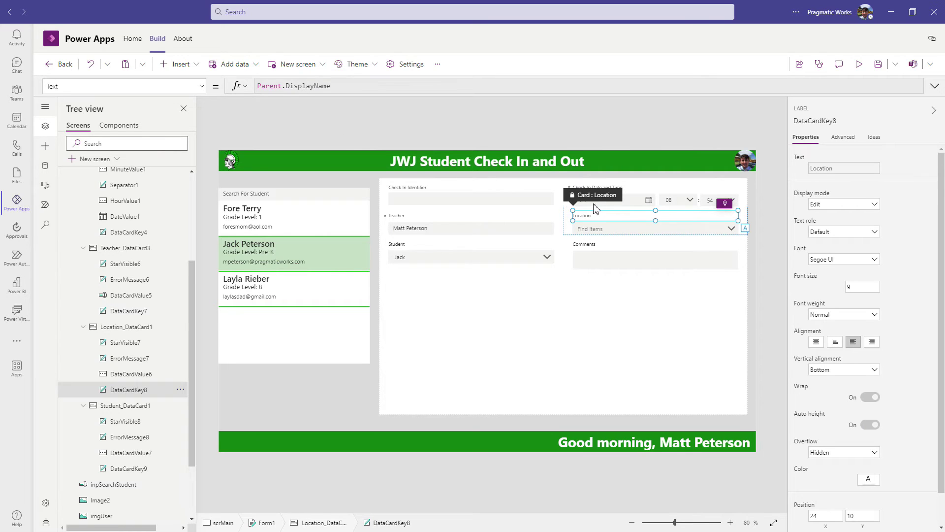
left_click(181, 327)
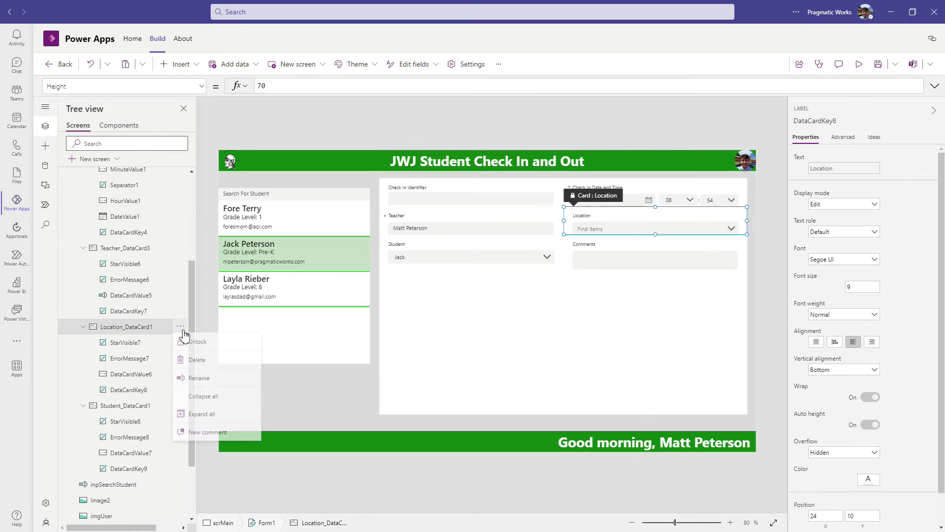
key("Escape")
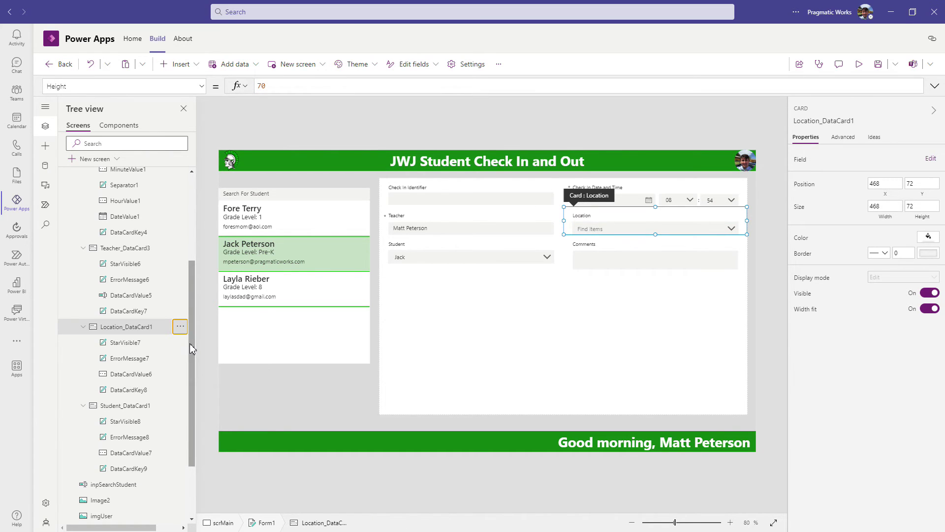
Step: Replace the Text formula of the Location card's label with "Room Number"
left_click(135, 390)
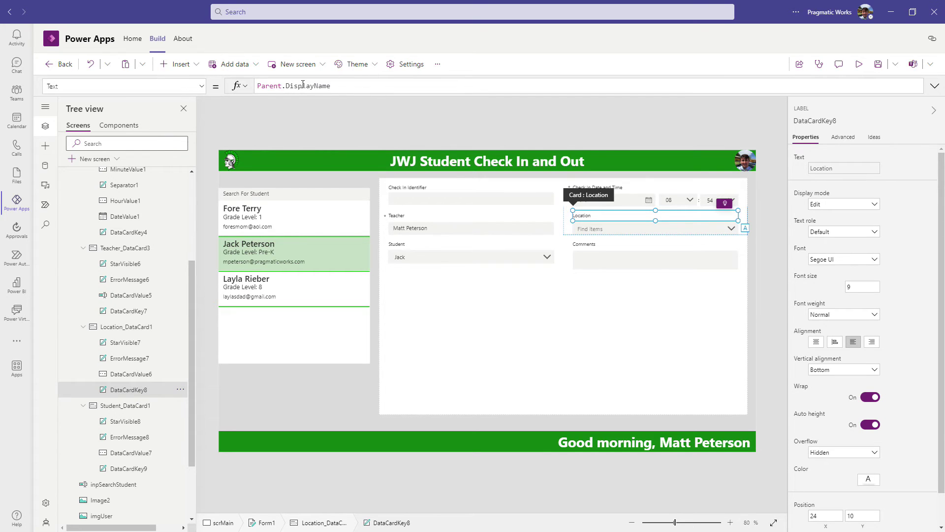
triple_click(337, 84)
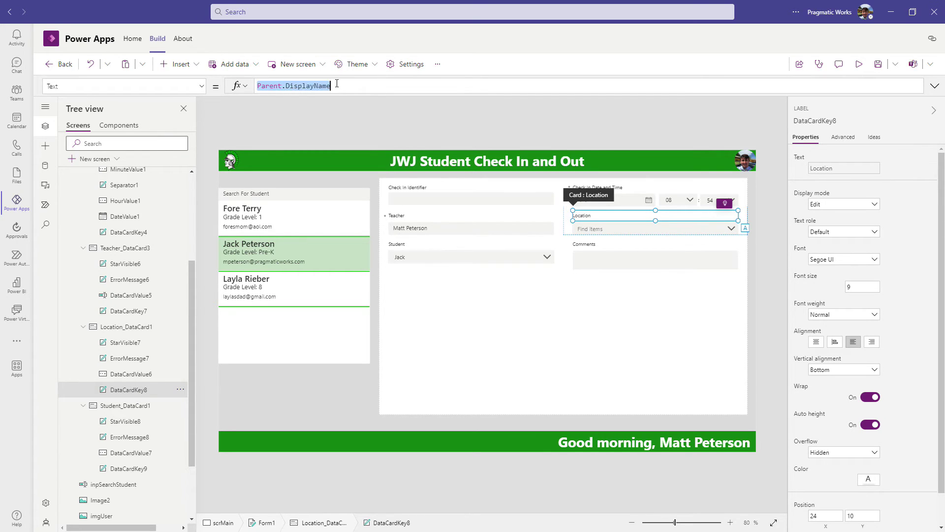
type("\"Room")
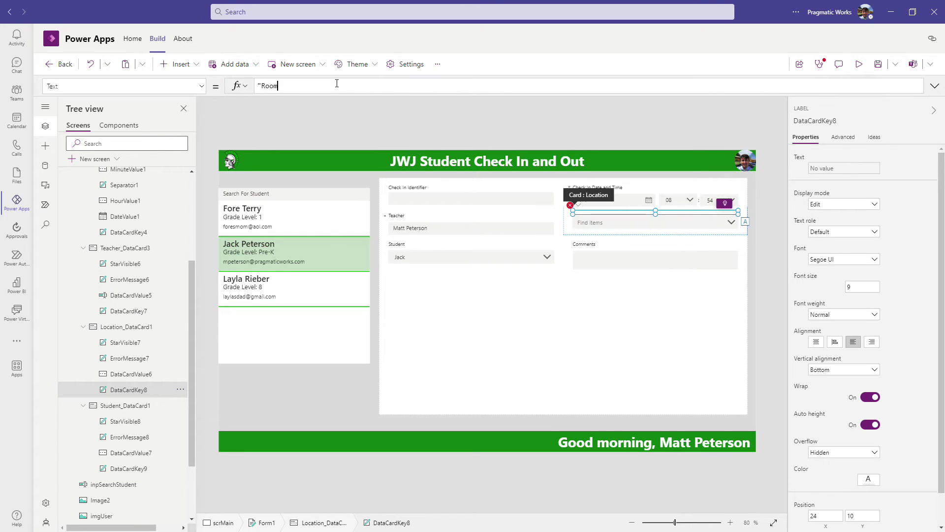
type(" Number\"")
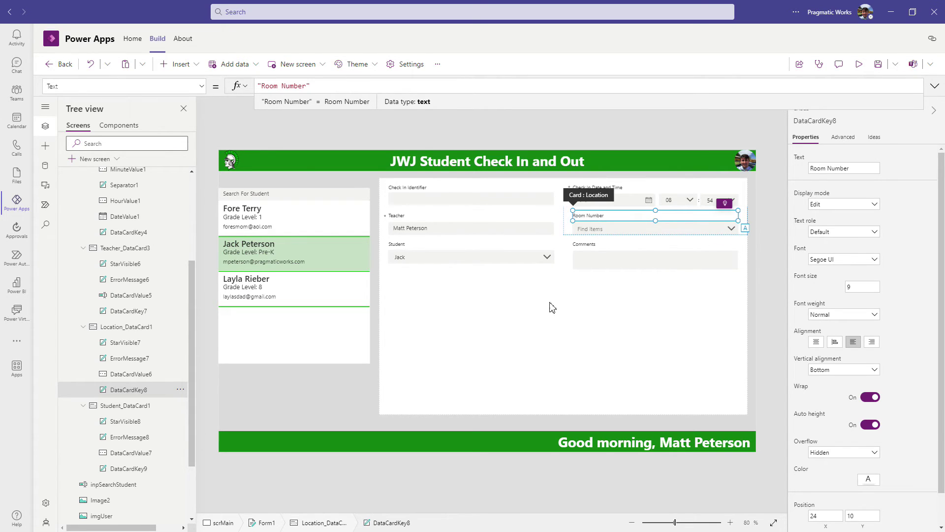
left_click(560, 314)
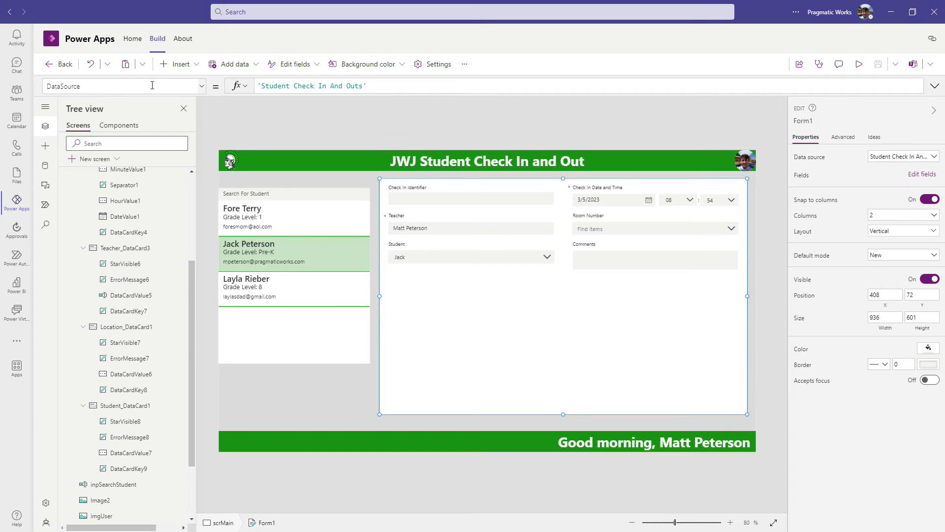
Step: Insert a button on scrMain, then move and size it in the form's blank area just below the fields, near the middle
left_click(182, 65)
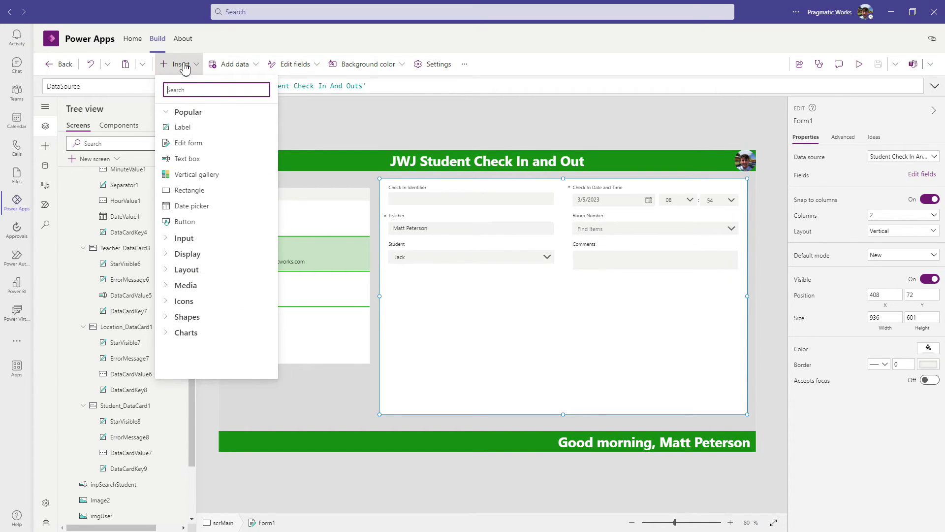
left_click(352, 408)
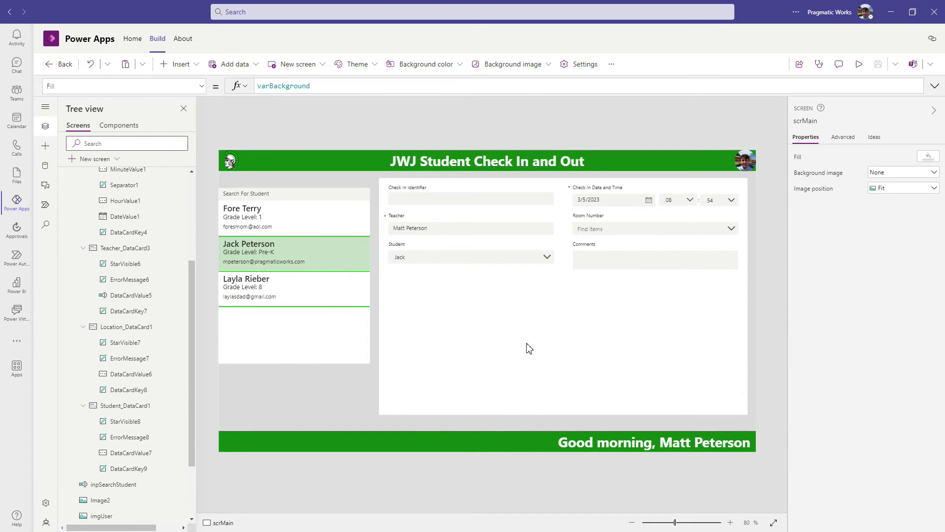
scroll(126, 241, "up", 3)
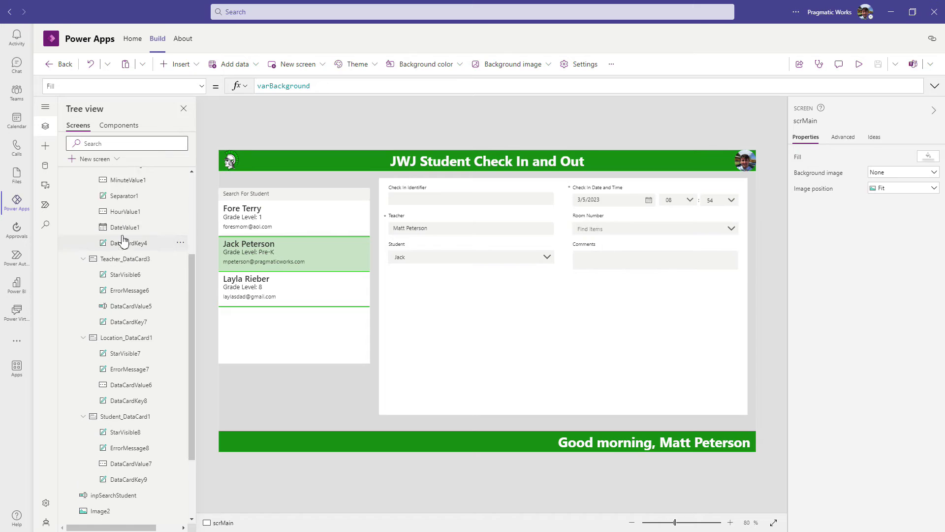
left_click(185, 65)
left_click(200, 222)
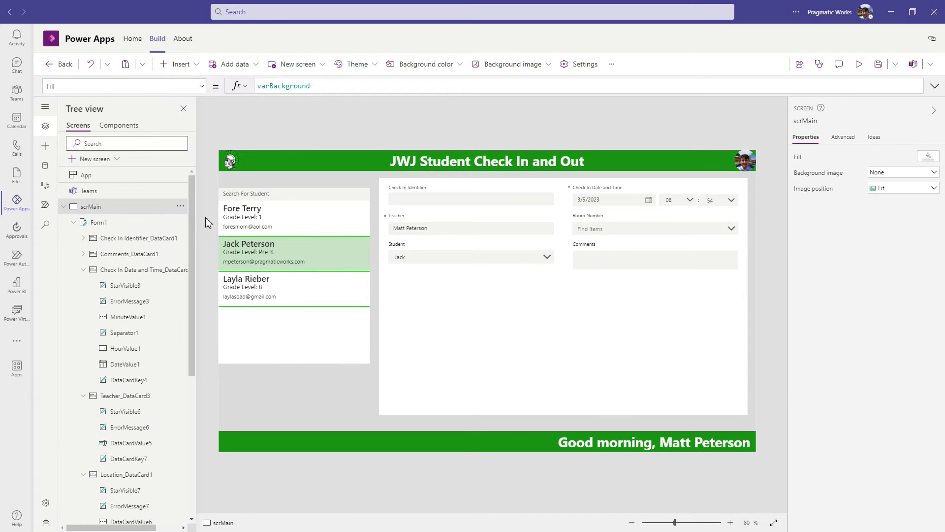
left_click_drag(253, 172, 382, 263)
left_click_drag(420, 289, 610, 321)
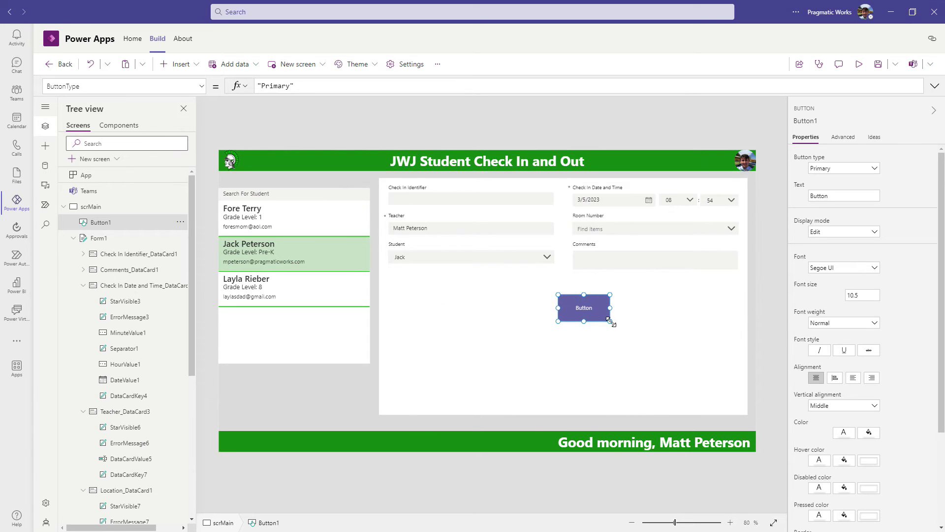
Step: Set the new button's text to Cancel and its font size to 14
double_click(836, 196)
type("Cancel")
left_click(858, 297)
type("14")
key("Return")
Step: Give the Cancel button a dark red fill and rename the control btnCancel
scroll(827, 374, "down", 1)
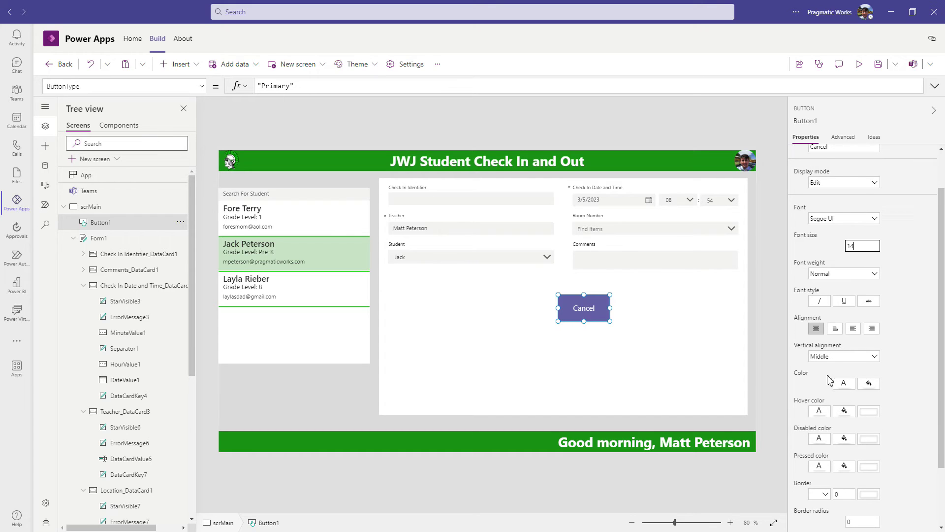
left_click(870, 387)
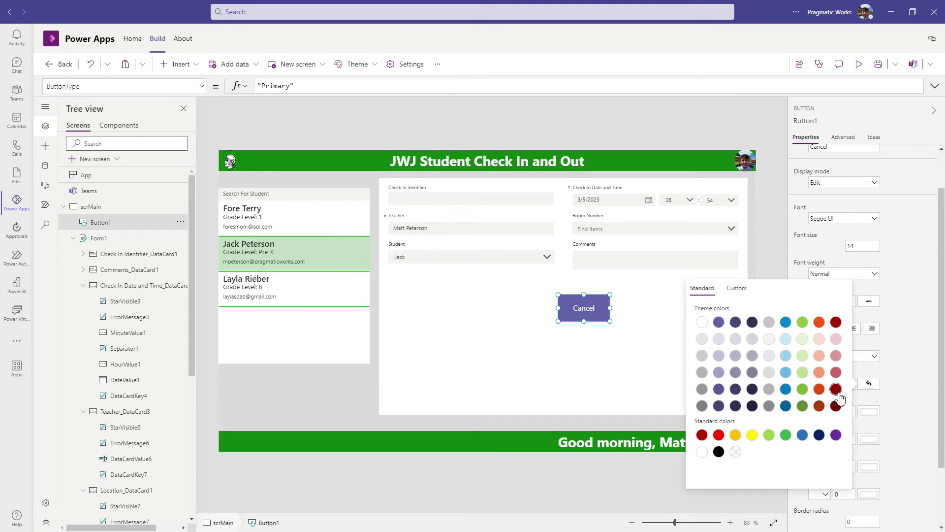
left_click(836, 390)
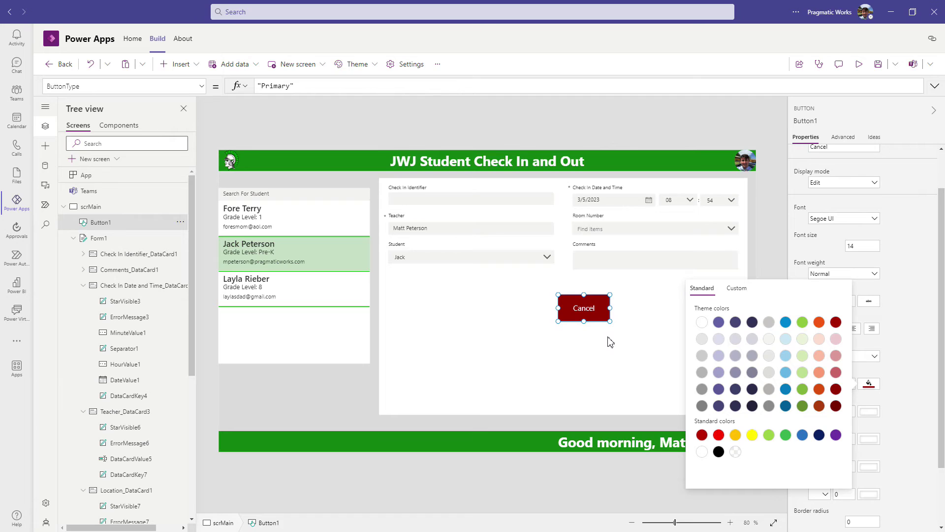
left_click(826, 122)
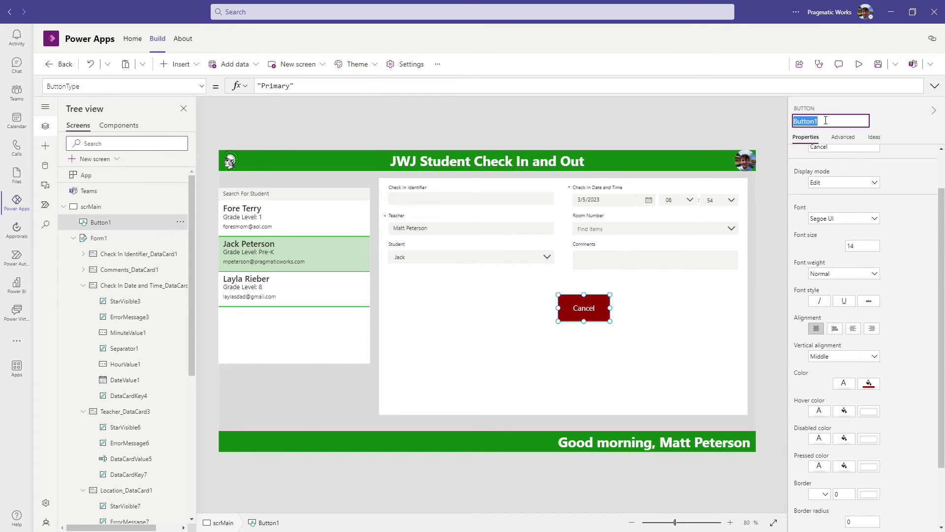
type("btnCancel")
key("Return")
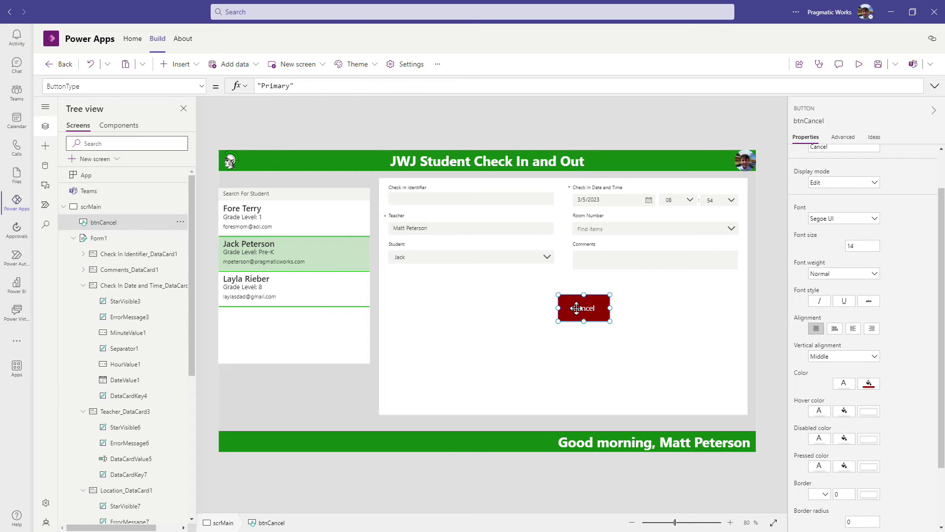
Step: Duplicate the Cancel button and place the copy level with it, just to its right in the form's blank area
key("ctrl+c")
key("ctrl+v")
left_click_drag(576, 308, 672, 314)
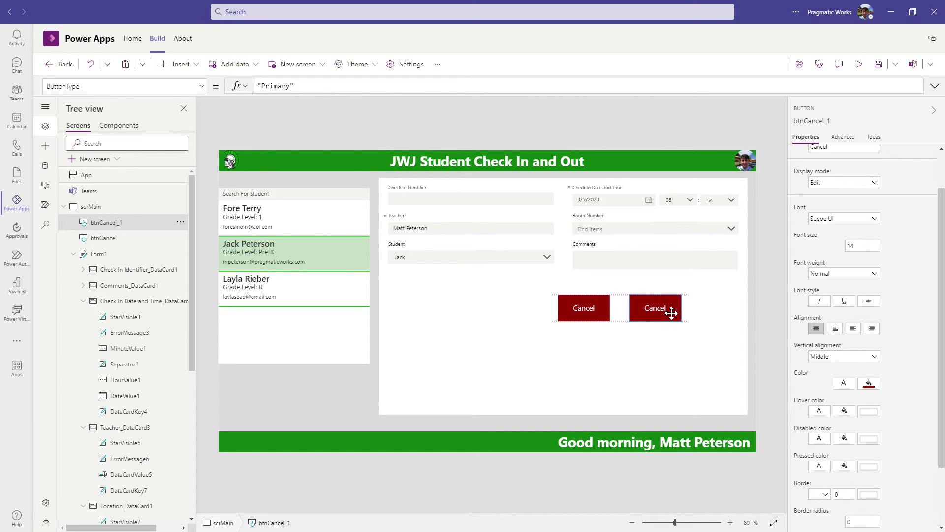
Step: Rename the copied button btnSave and set its text to Save
left_click(837, 122)
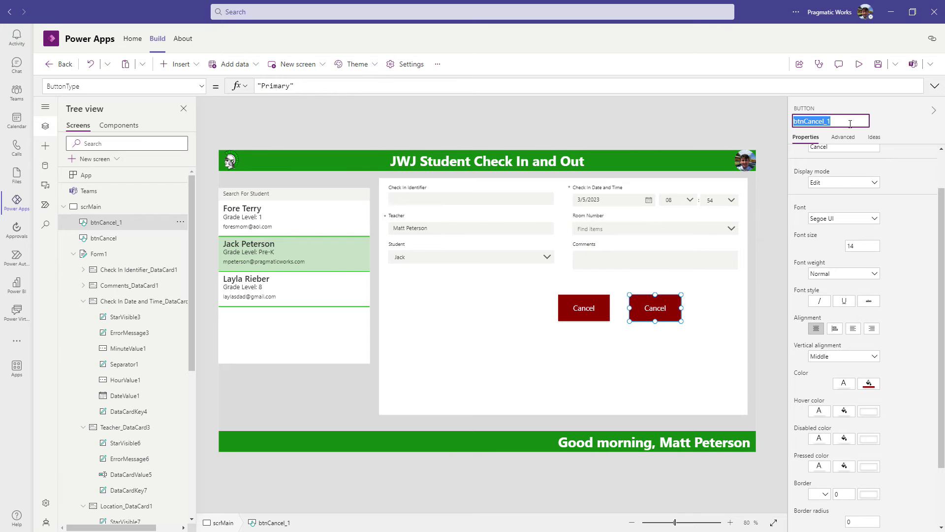
type("btnSave")
key("Return")
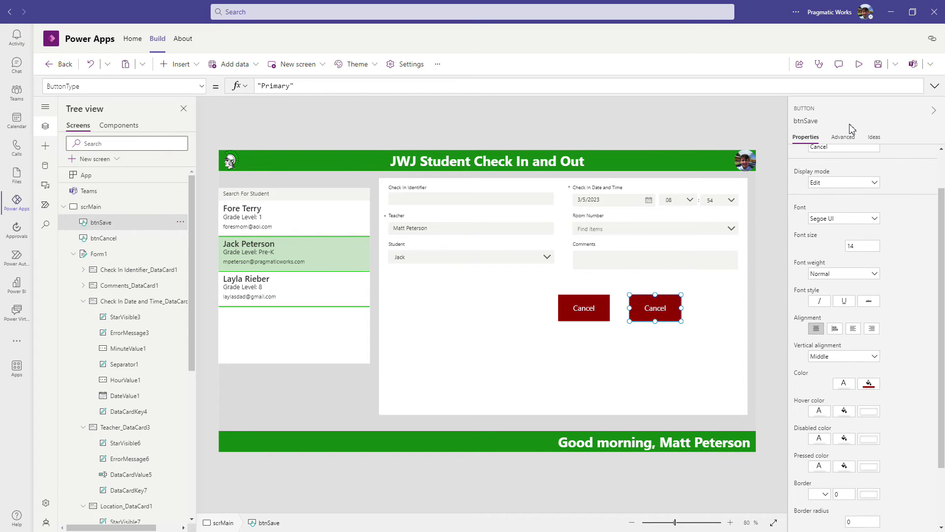
scroll(867, 207, "up", 2)
left_click(859, 199)
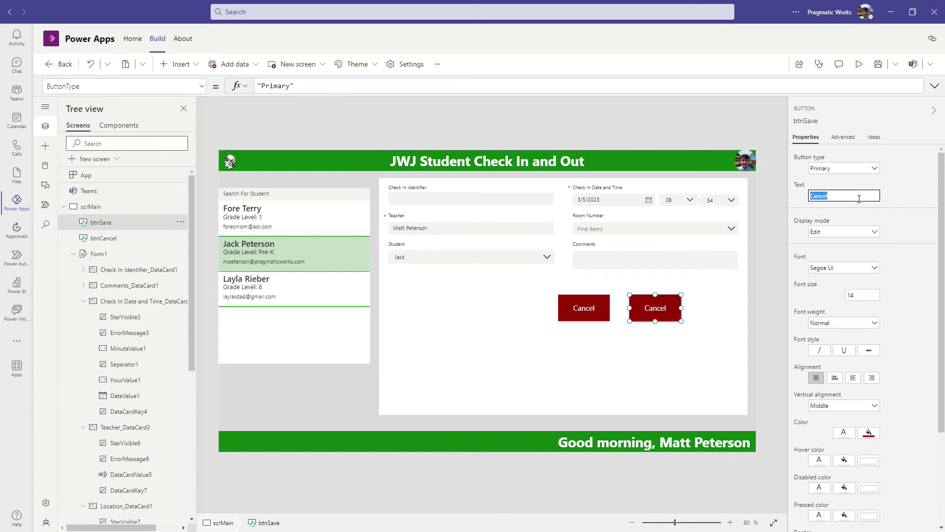
type("Save")
Step: Replace the FillColor formula of btnSave with varAccent
left_click(202, 87)
scroll(131, 169, "down", 3)
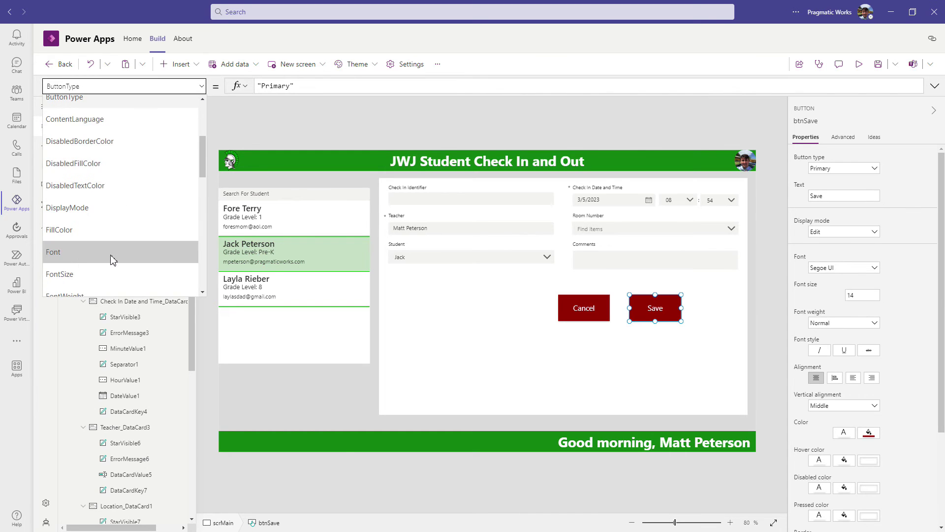
left_click(113, 229)
triple_click(289, 85)
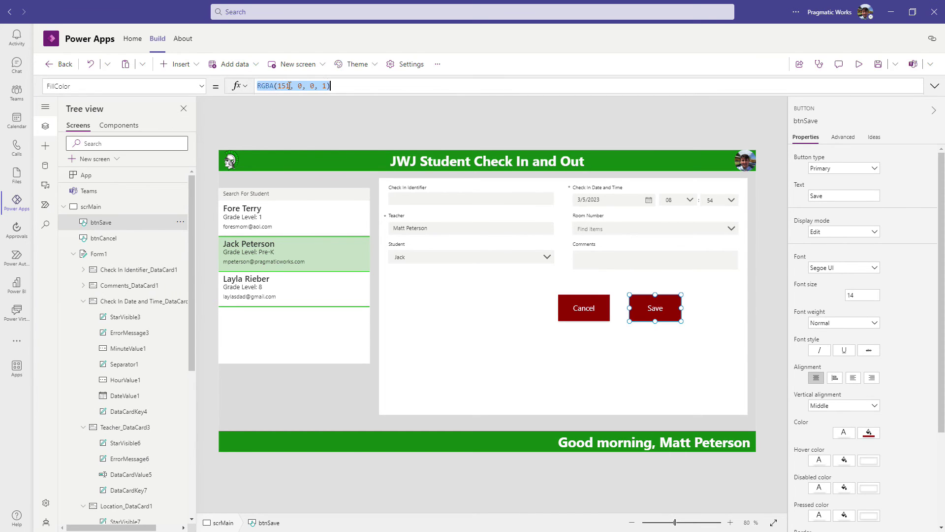
type("varAccent")
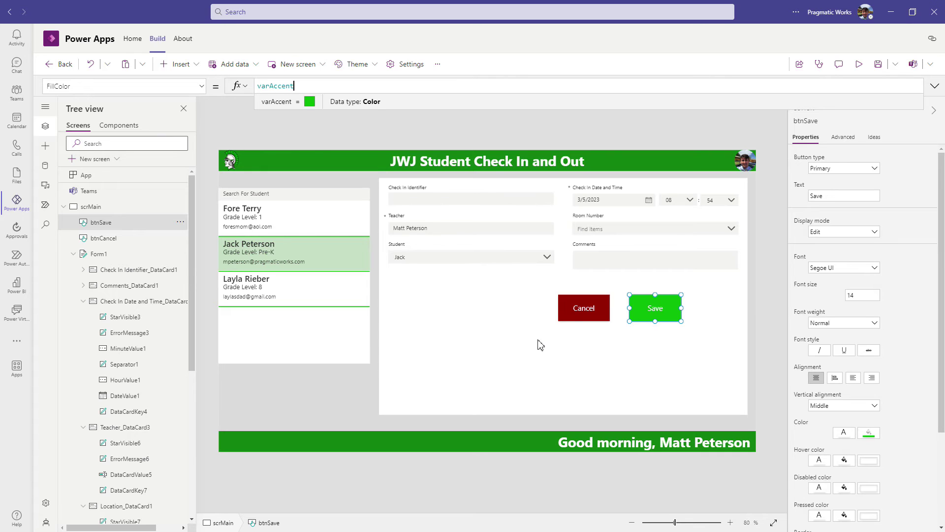
Step: Replace btnCancel's OnSelect formula with ResetForm(Form1)
left_click(579, 309)
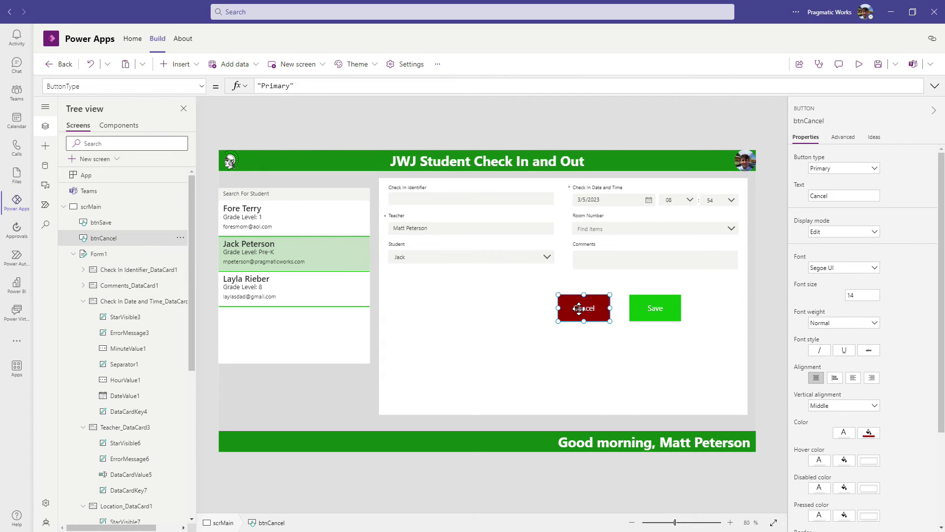
left_click(202, 87)
scroll(119, 197, "down", 5)
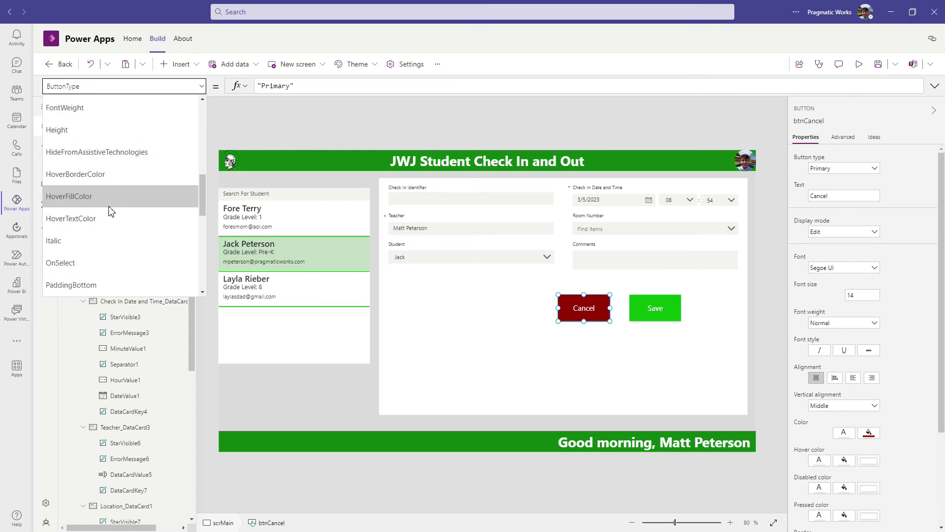
scroll(109, 211, "down", 1)
left_click(98, 212)
double_click(287, 86)
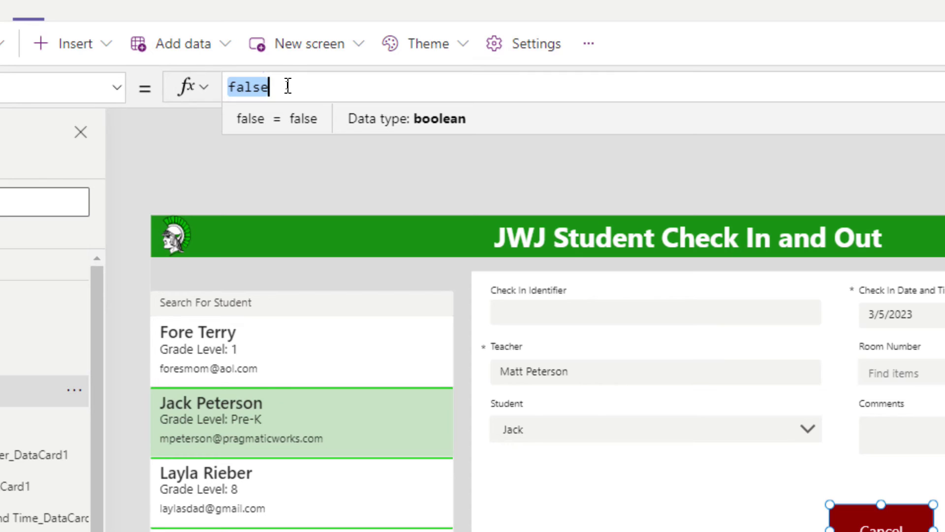
type("rese")
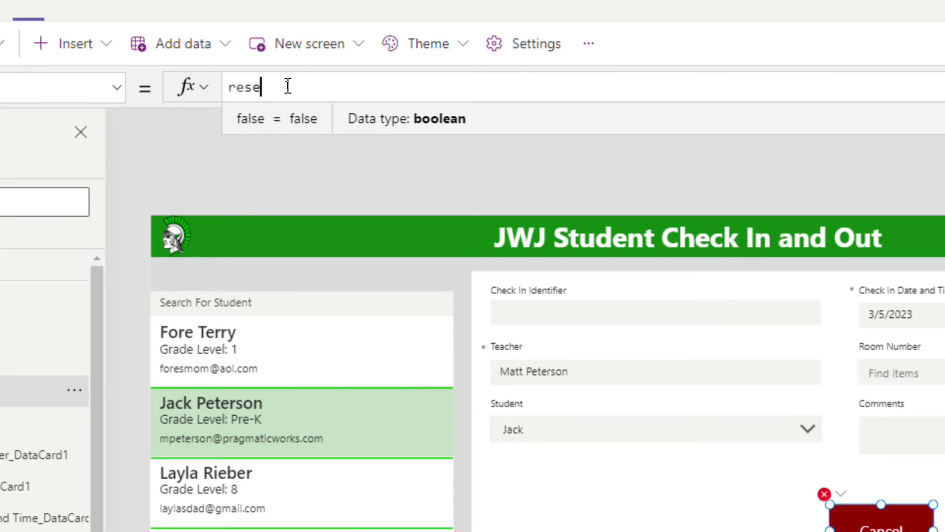
key("Down")
key("Tab")
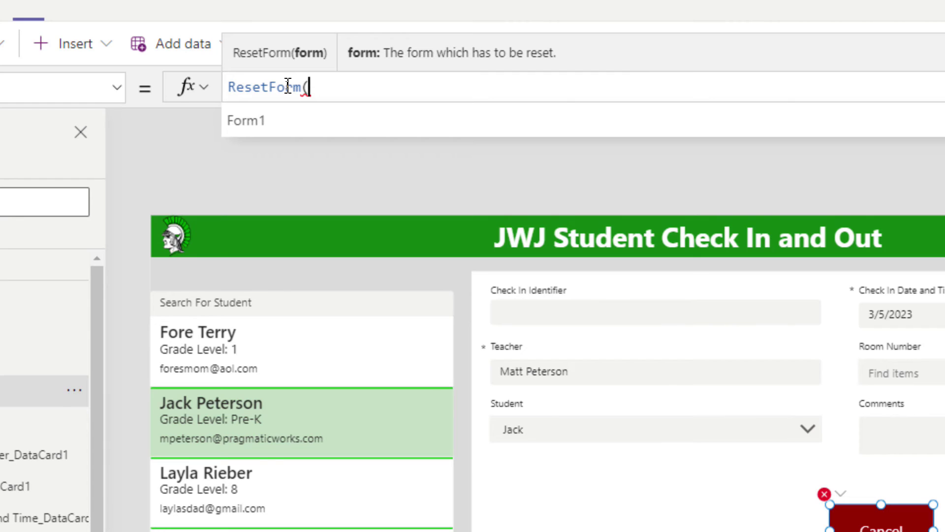
key("Tab")
type(")")
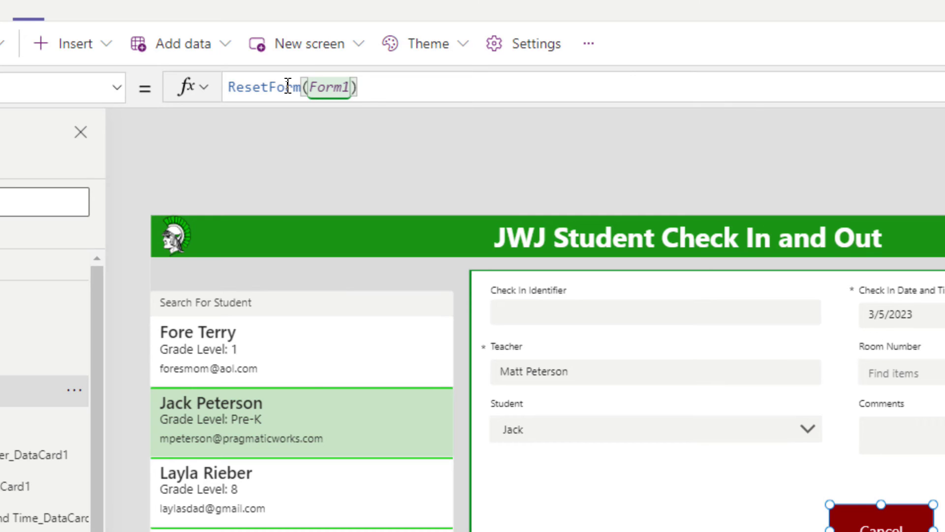
Step: Append NewForm(Form1) to btnCancel's OnSelect formula, separated by a semicolon
type(";new")
key("Tab")
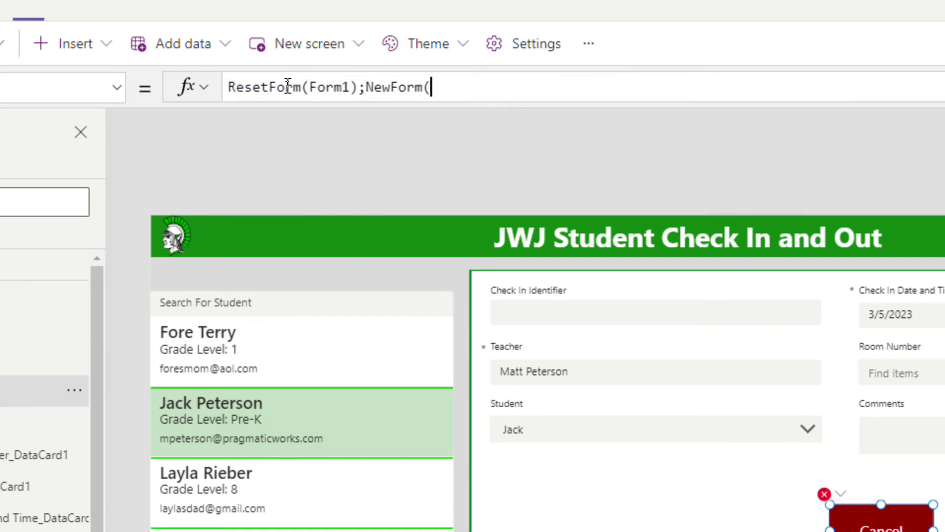
key("Tab")
type(")")
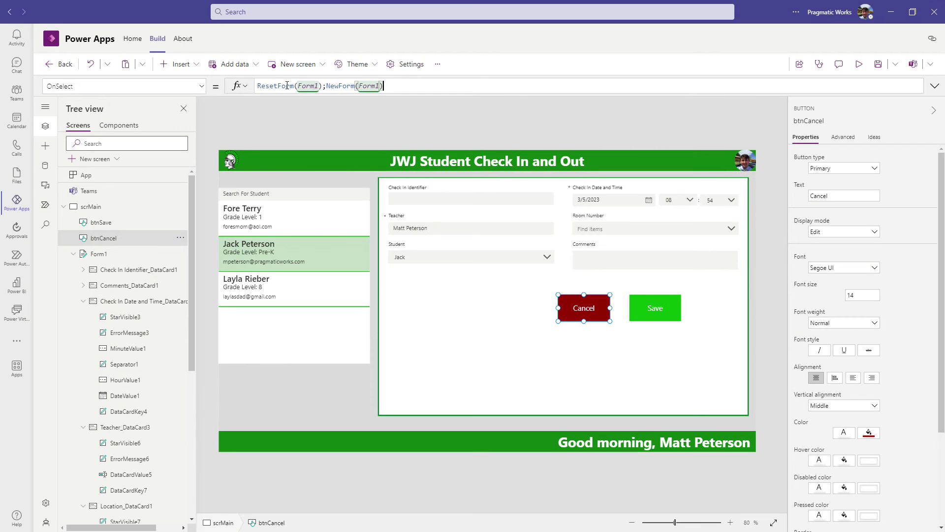
Step: Preview the app and set the check-in date to 4/1/2023 and the hour to 06 as test values
left_click(859, 64)
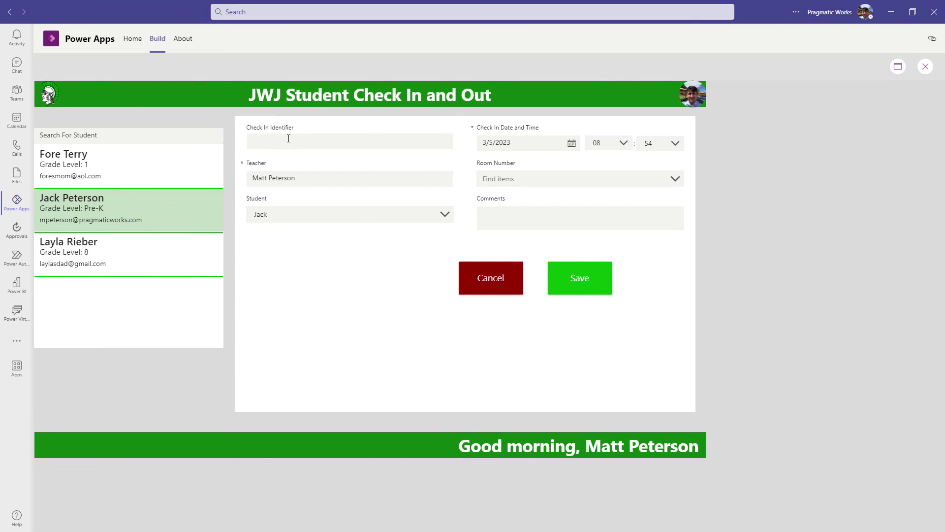
left_click(571, 145)
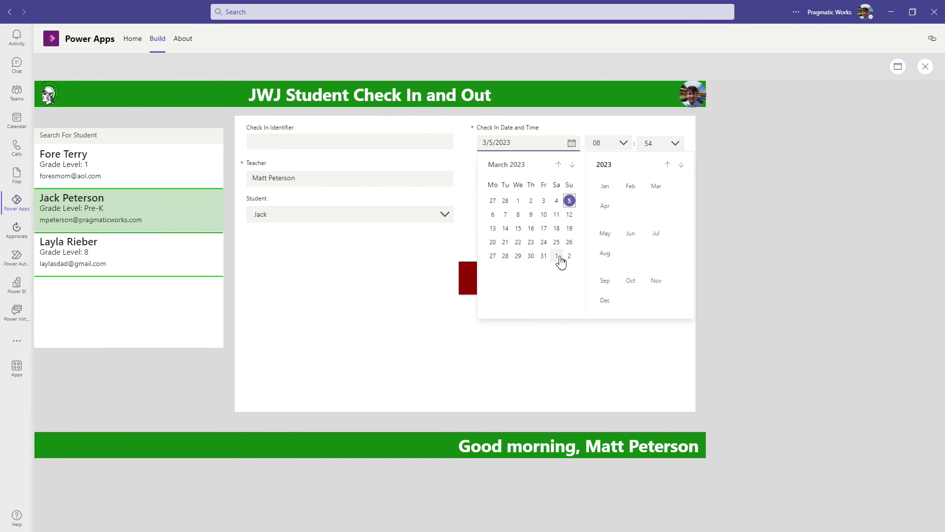
left_click(557, 255)
left_click(623, 144)
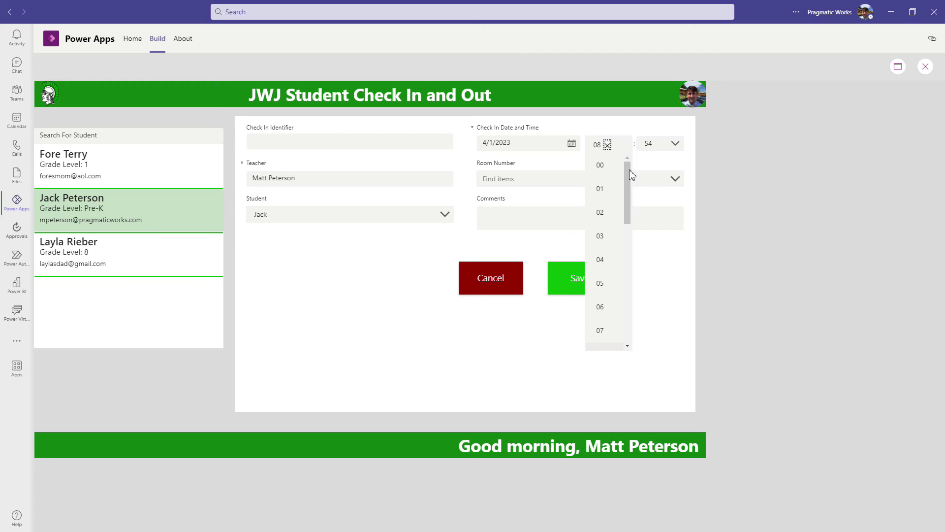
left_click(600, 309)
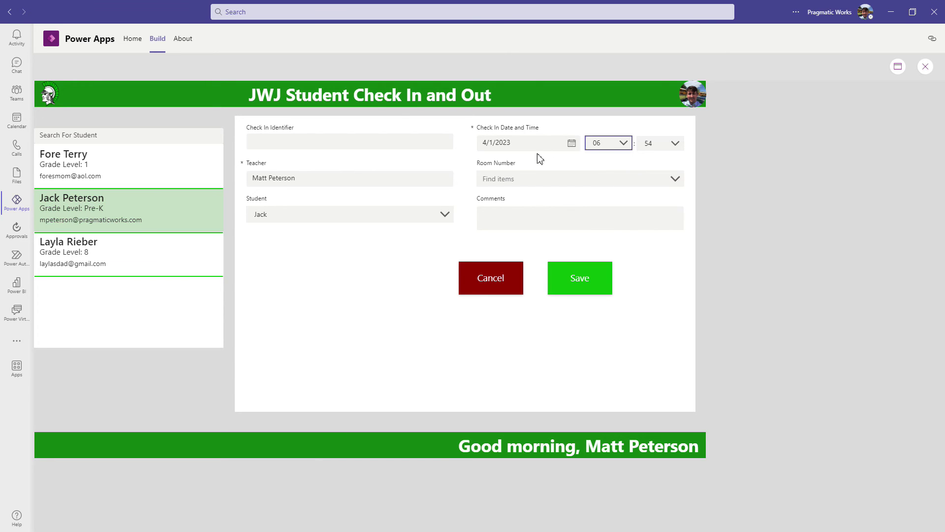
Step: Choose room number 43, enter the comment "dafdafasfasf", and test the form's Cancel button
left_click(656, 178)
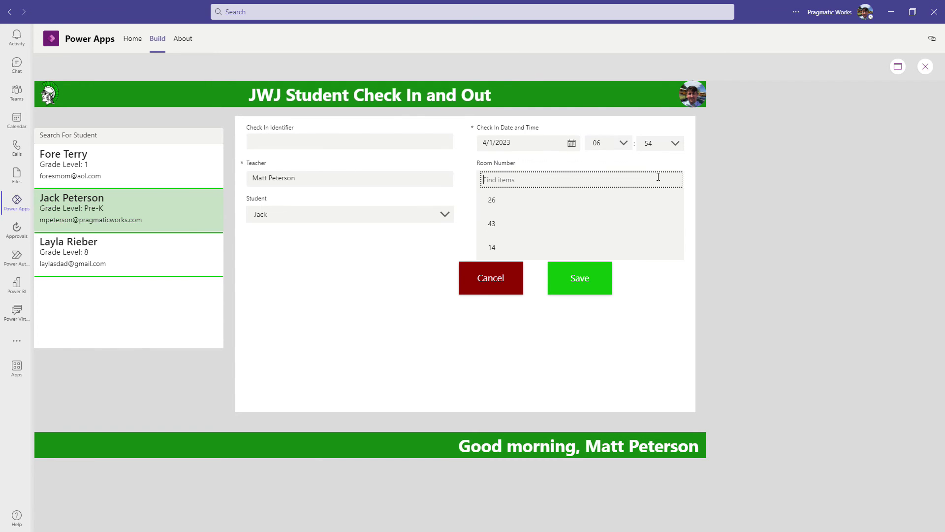
left_click(515, 225)
left_click(517, 219)
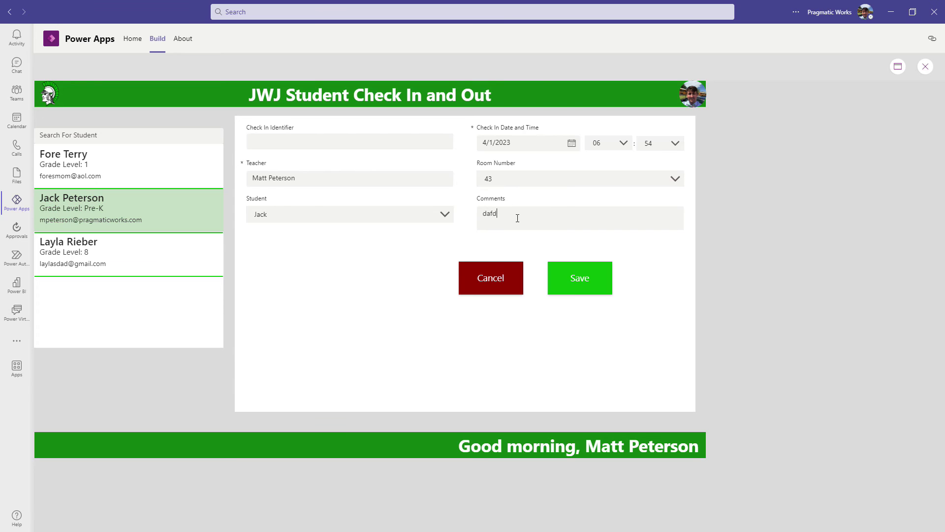
type("dafdafasfasf")
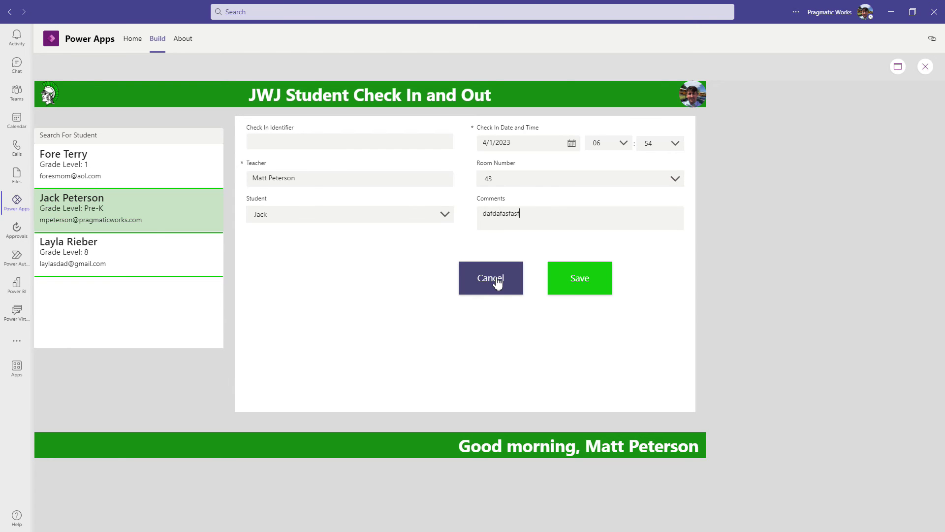
left_click(498, 282)
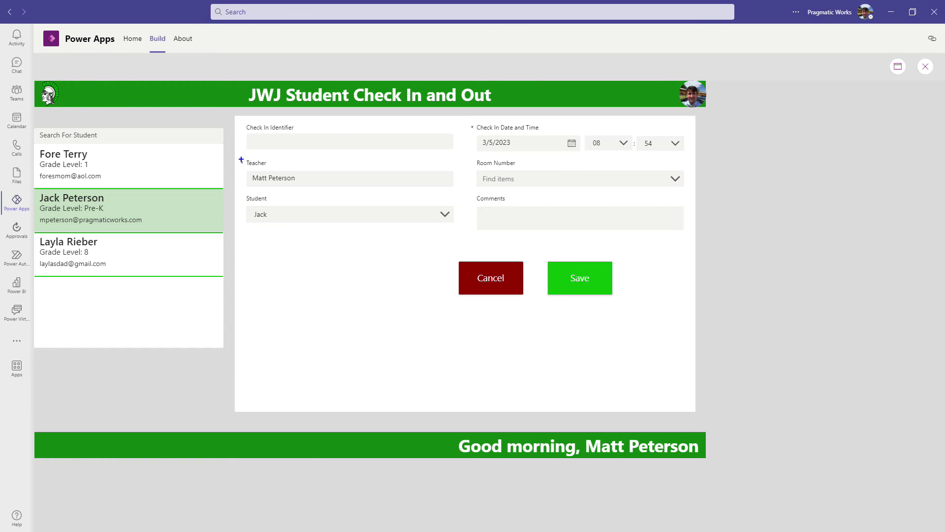
left_click_drag(238, 157, 321, 190)
mouse_move(242, 194)
left_mouse_down()
mouse_move(266, 215)
mouse_move(305, 224)
left_mouse_up()
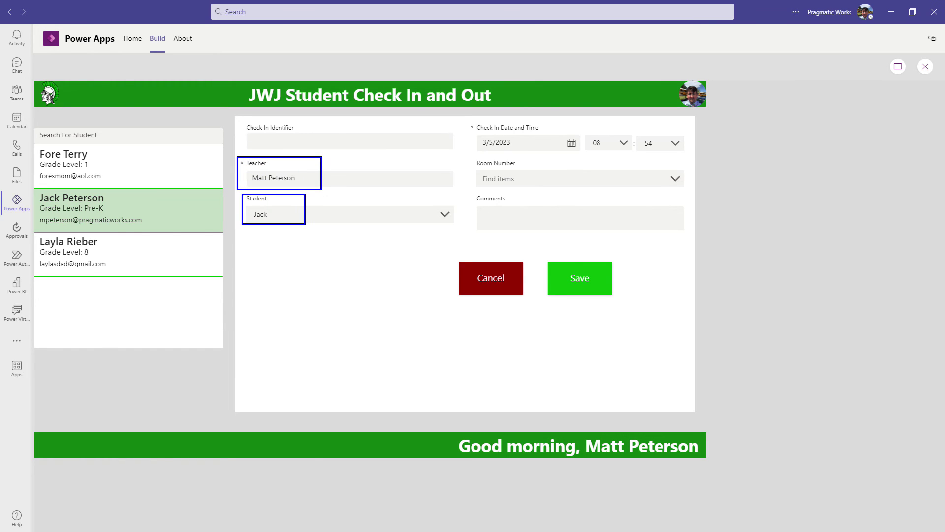
mouse_move(472, 124)
left_mouse_down()
mouse_move(589, 155)
mouse_move(689, 155)
left_mouse_up()
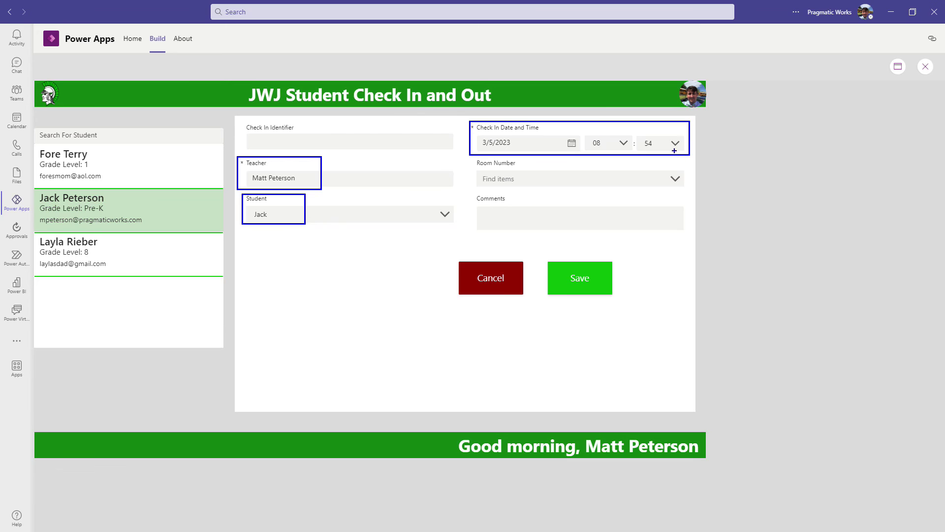
left_click_drag(471, 179, 428, 198)
left_click_drag(477, 216, 420, 257)
key("Escape")
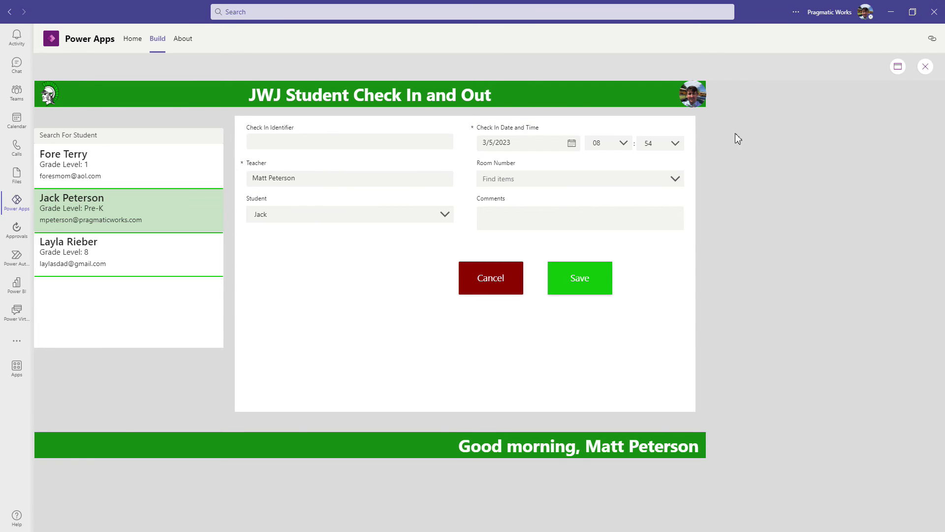
Step: Leave the preview and replace btnSave's OnSelect formula with SubmitForm(Form1)
left_click(919, 72)
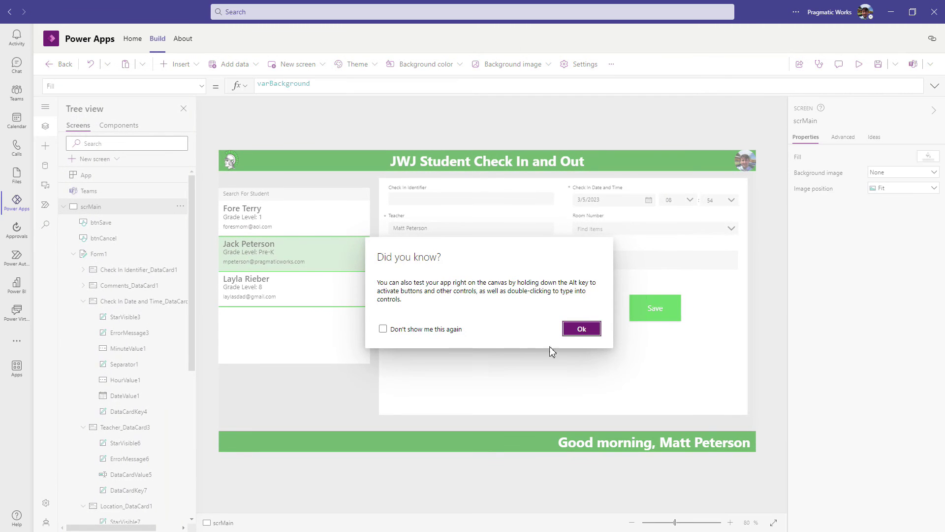
left_click(572, 330)
left_click(657, 305)
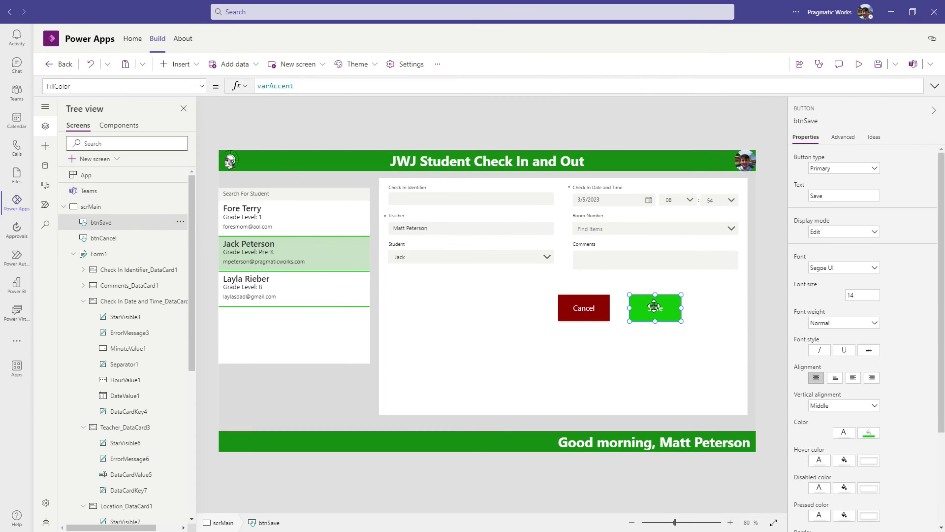
left_click(202, 86)
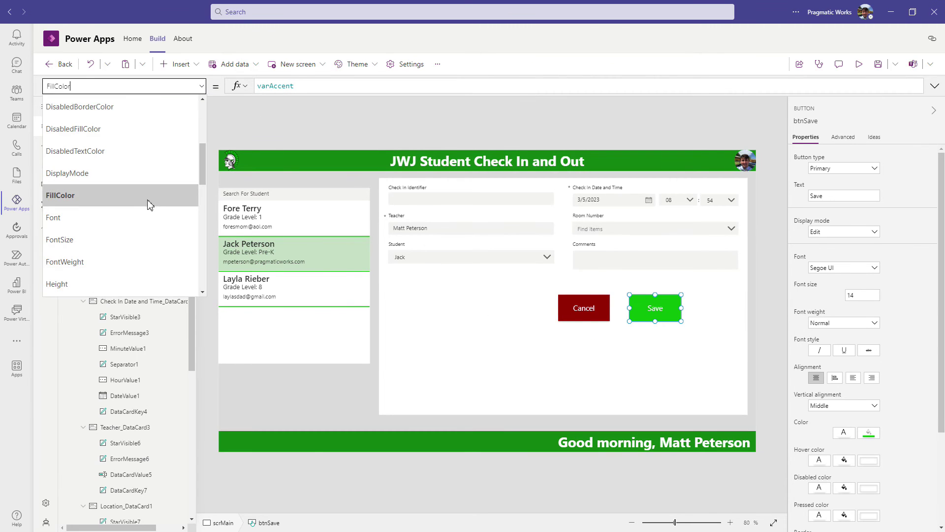
scroll(137, 207, "down", 5)
scroll(127, 217, "down", 3)
left_click(107, 219)
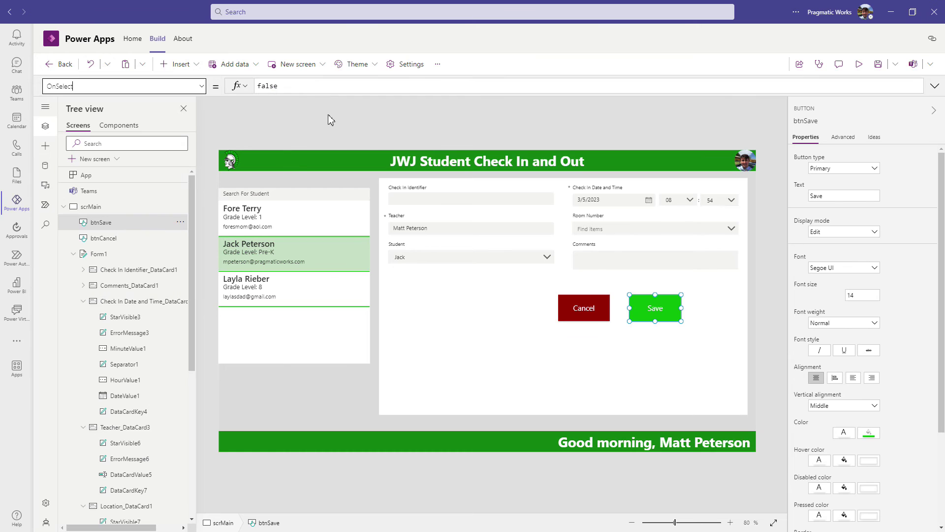
double_click(295, 87)
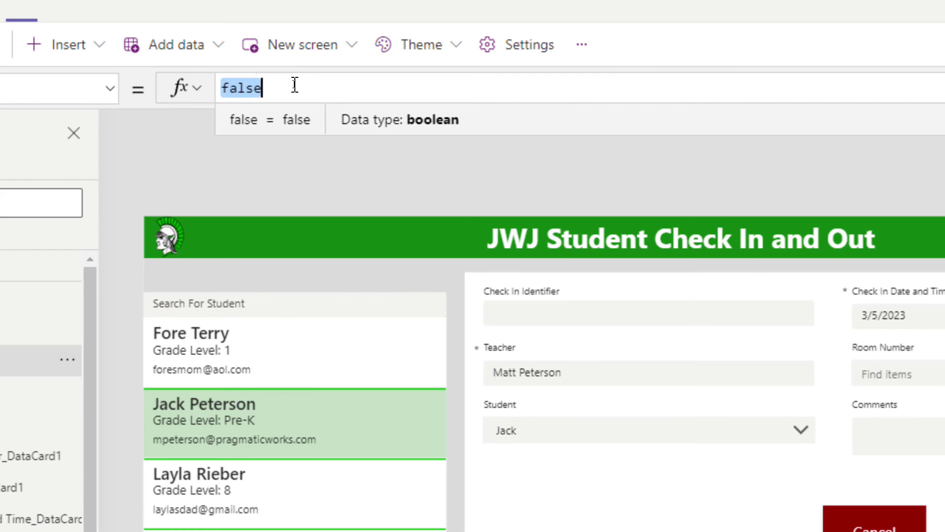
type("sub")
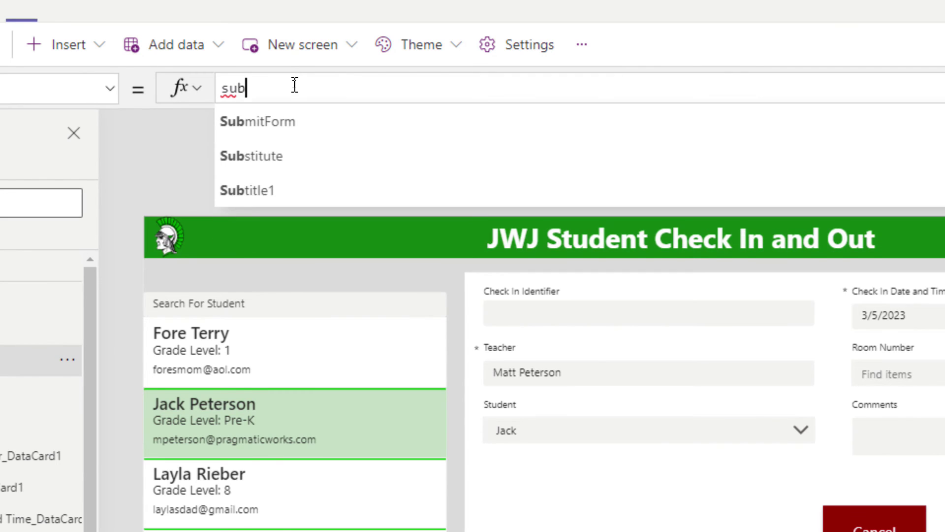
key("Tab")
key("Tab")
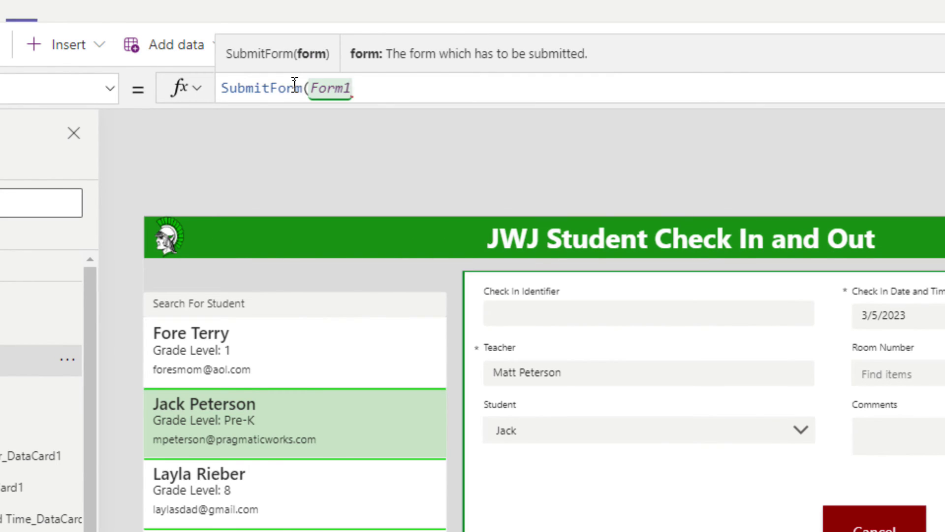
type(")")
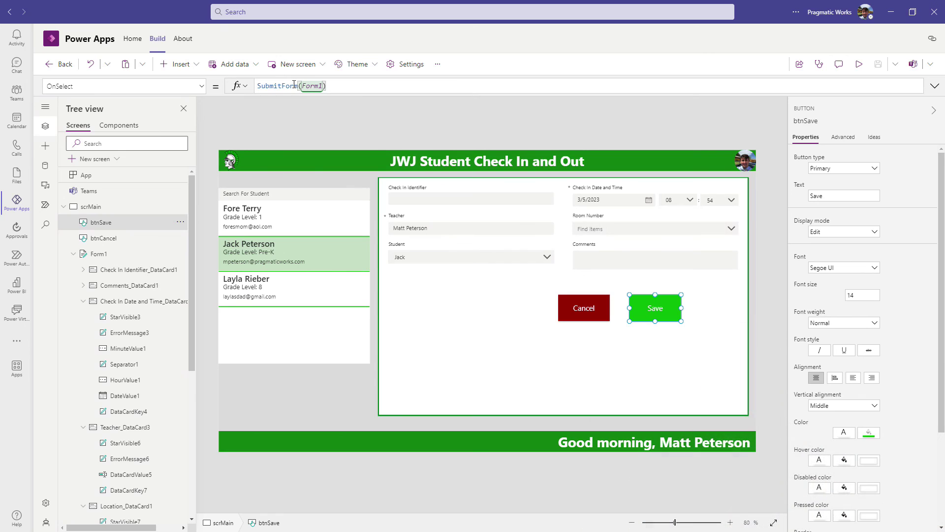
Step: Replace the OnSuccess formula of Form1 with NewForm(Form1)
left_click(108, 259)
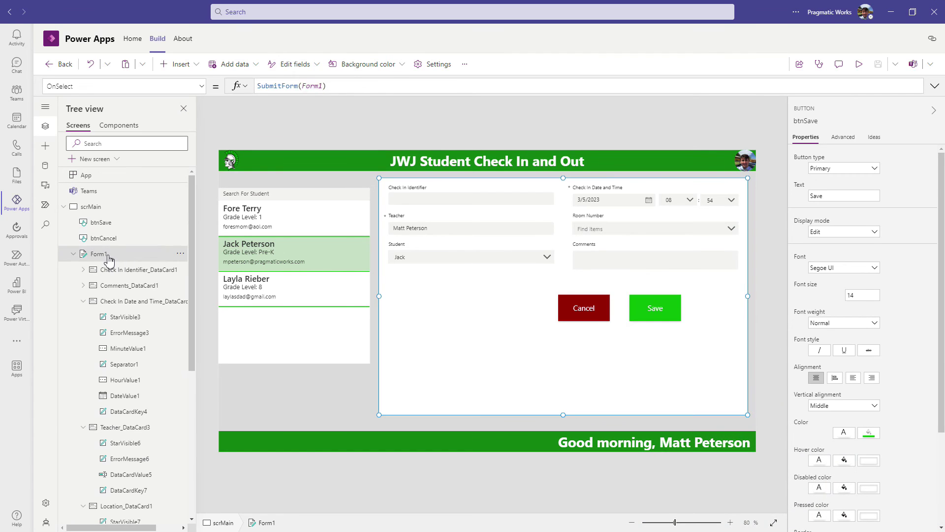
left_click(201, 87)
scroll(112, 205, "down", 4)
left_click(110, 252)
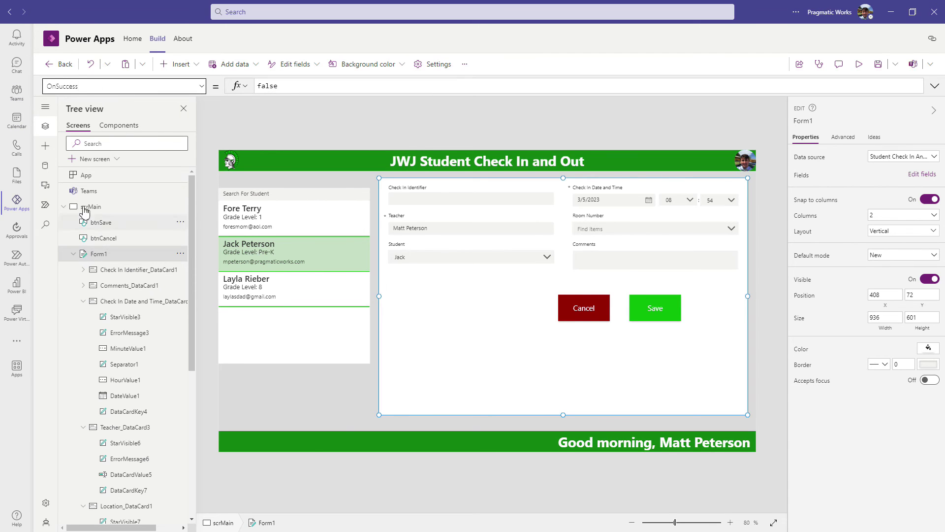
double_click(305, 86)
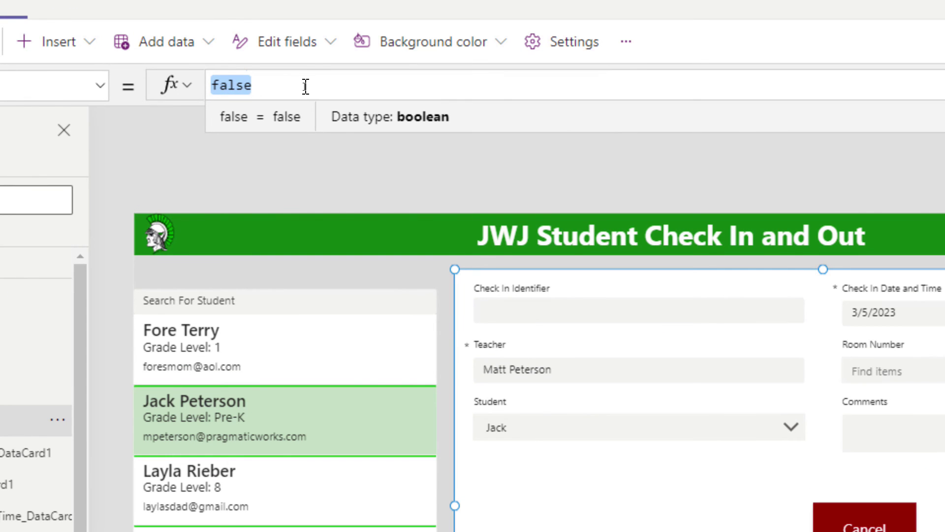
type("new")
key("Tab")
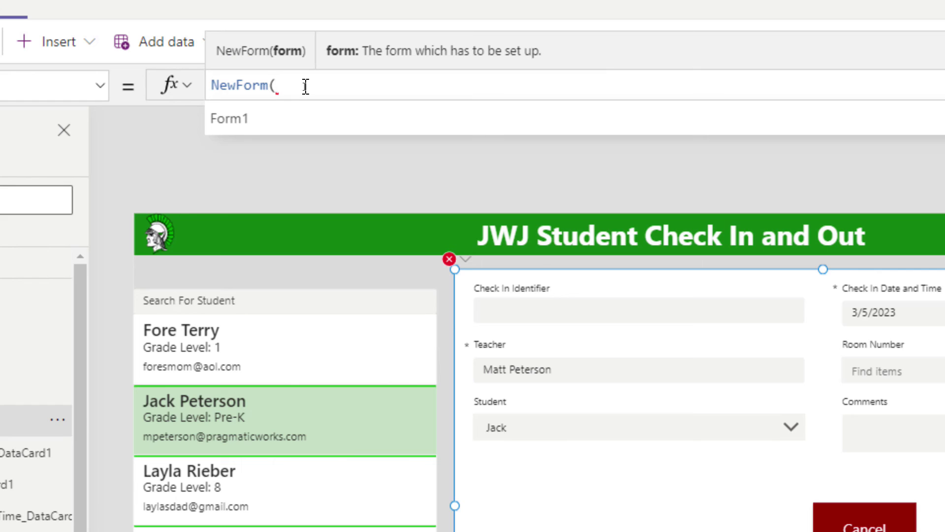
key("Tab")
type(")")
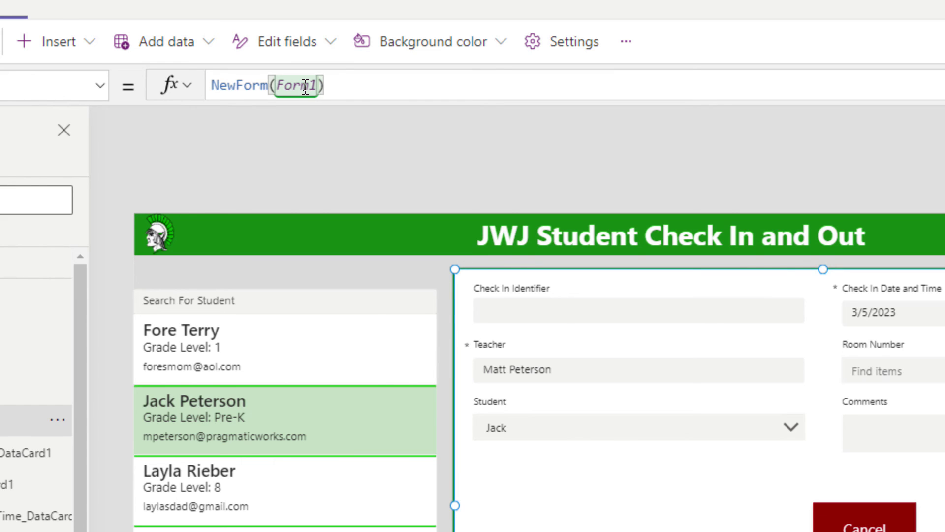
Step: Append a Notify call after a semicolon in Form1's OnSuccess formula, with the message text "A new check in was created for "
type(";")
type("noti")
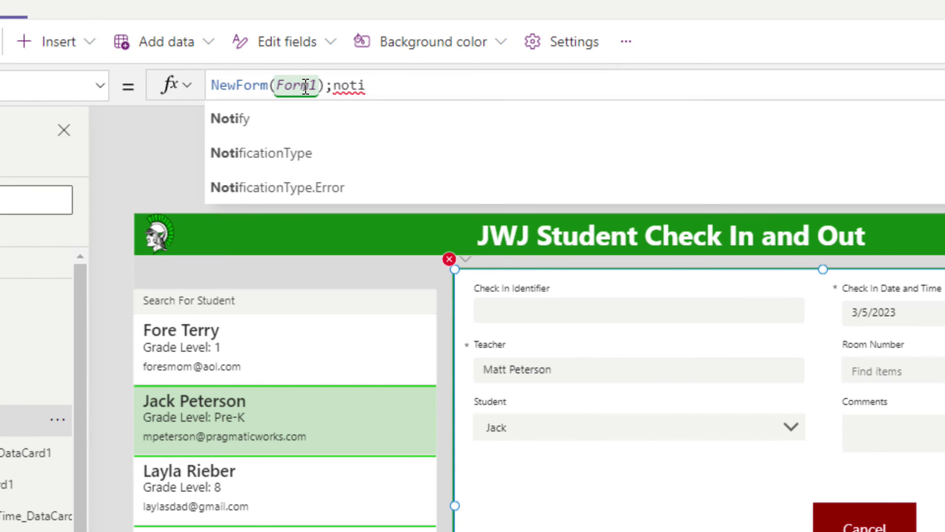
key("Tab")
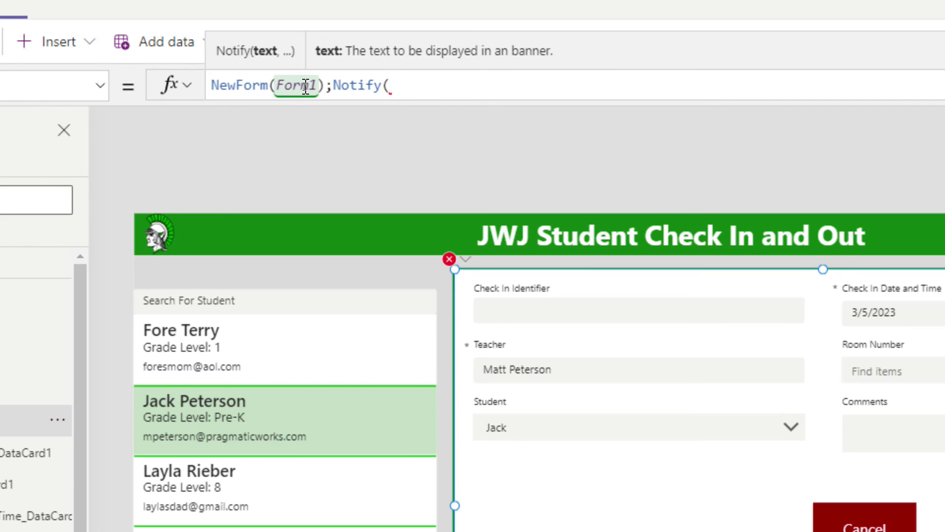
type("\"A new check ")
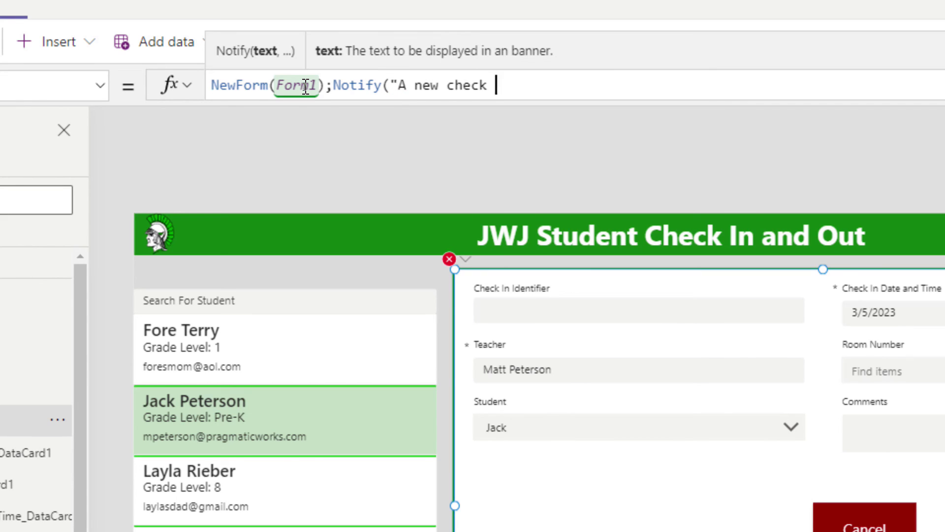
type("in was created for")
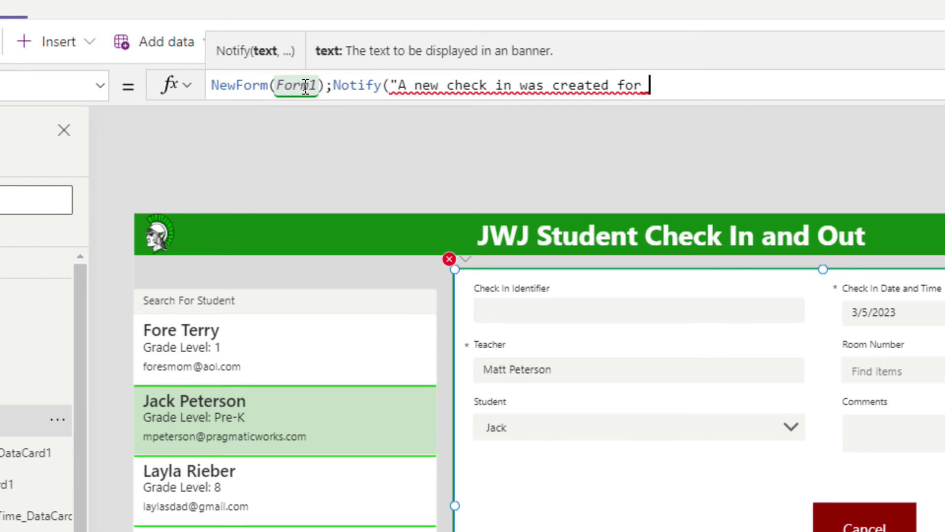
key("BackSpace")
key("BackSpace")
key("BackSpace")
key("BackSpace")
key("BackSpace")
type("\"")
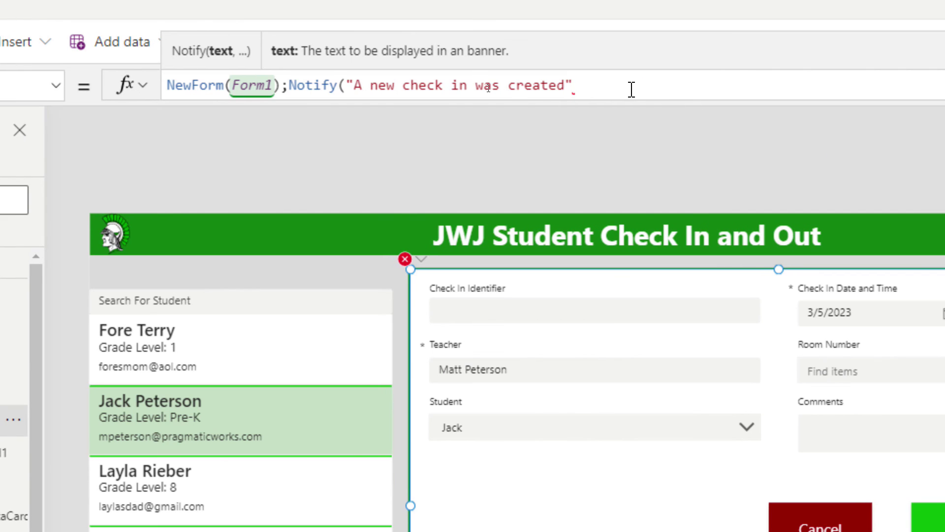
key("Left")
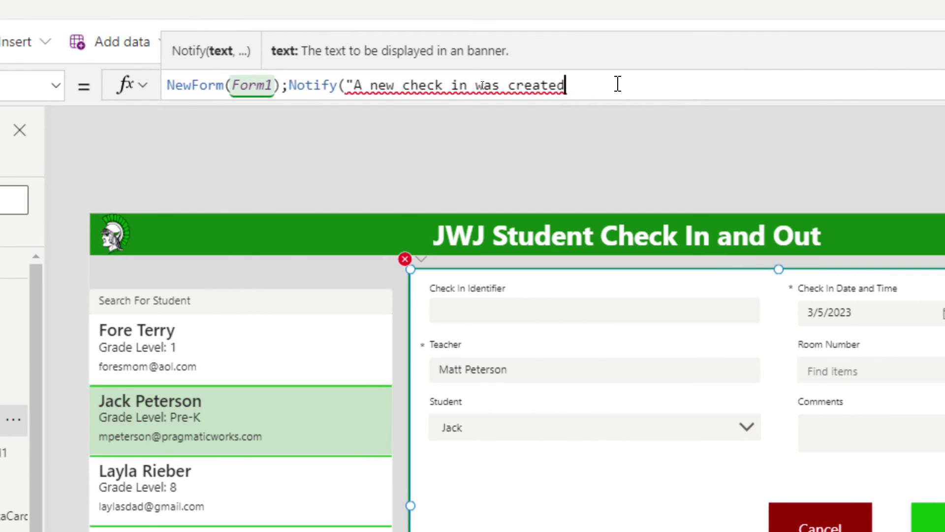
type("for ")
Step: Concatenate galBrowseStudents.Selected.'First Name' to the notification message with an ampersand
type(" & g")
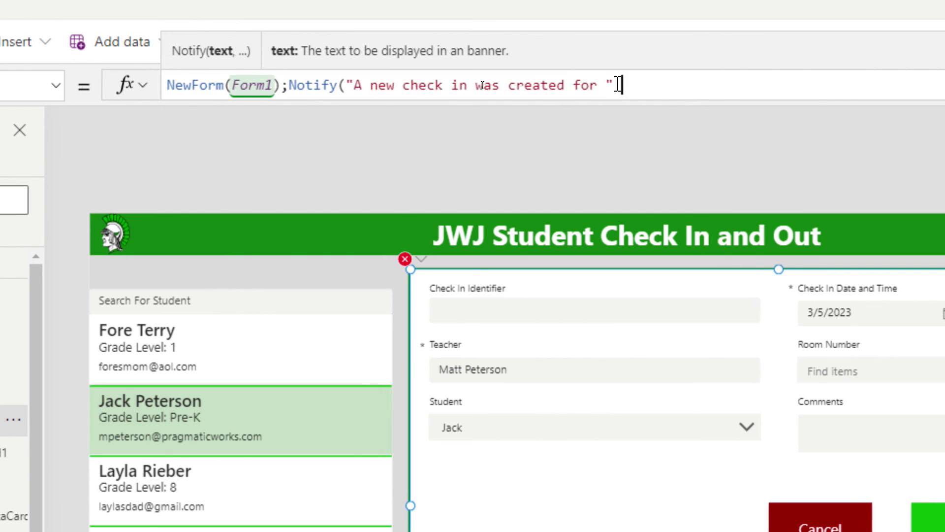
type("alb")
key("Tab")
type(".se")
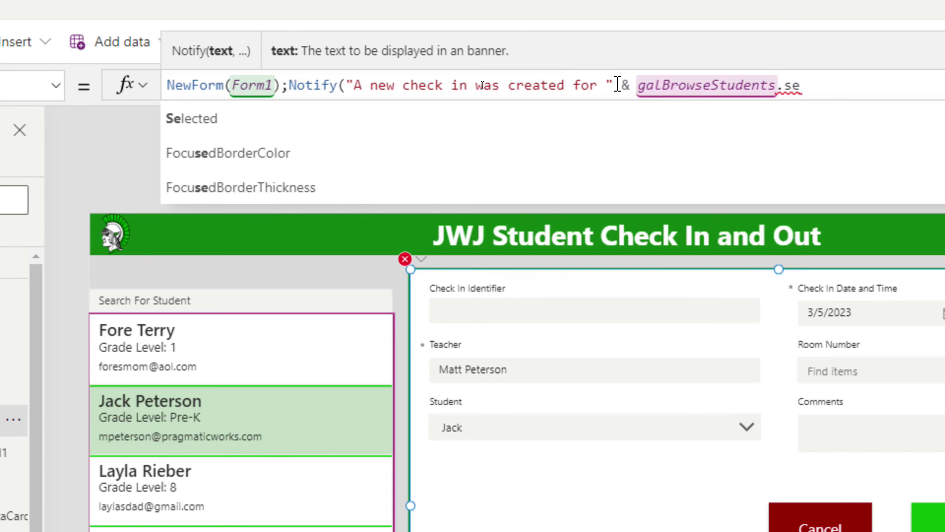
key("Tab")
type(".")
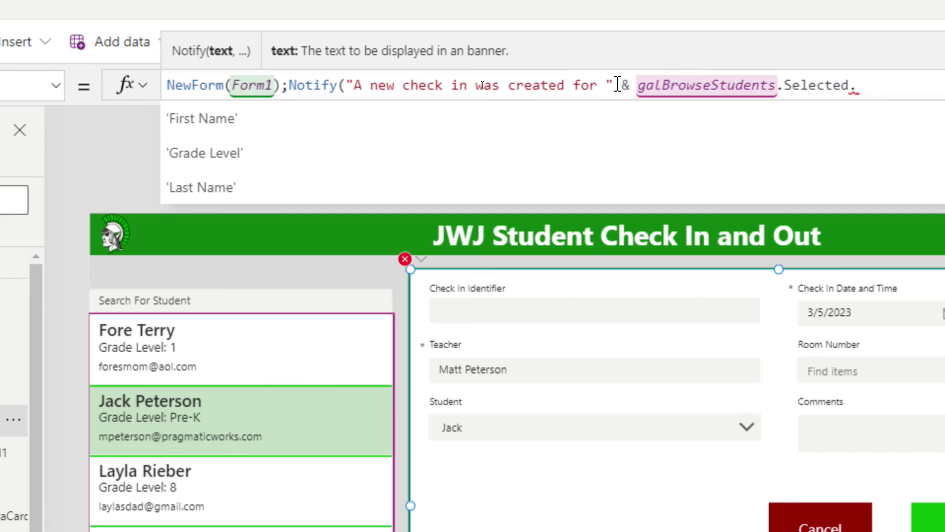
type("fir")
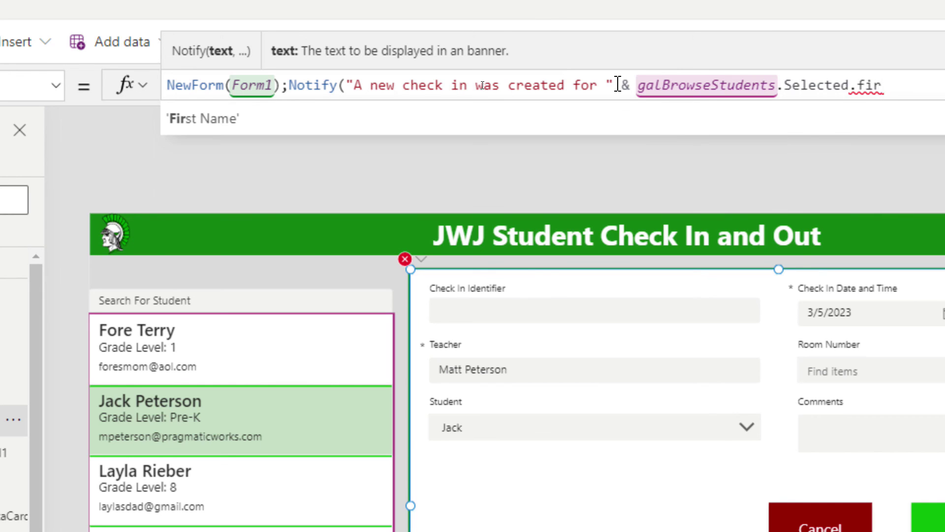
key("Tab")
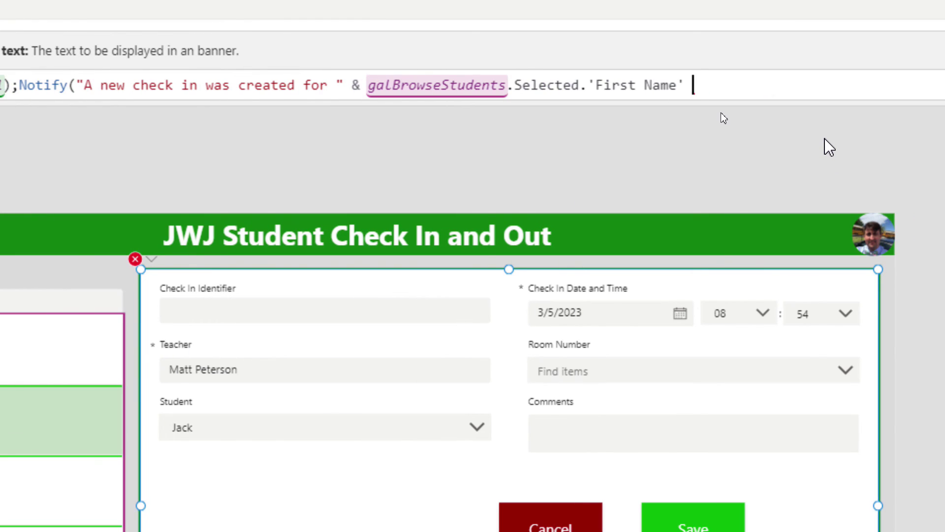
Step: Extend the notification message with & " " & galBrowseStudents.Selected.'Last Name'
type("& \" \" & gal")
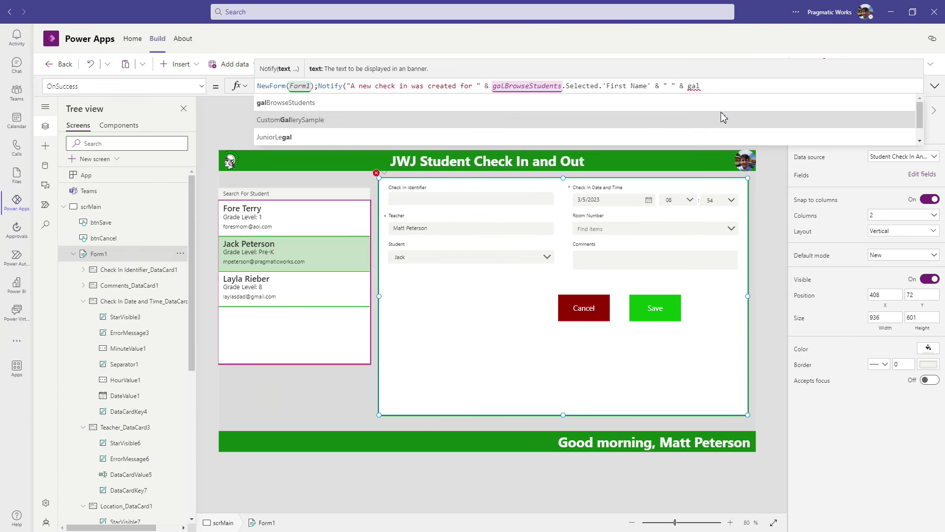
left_click(323, 107)
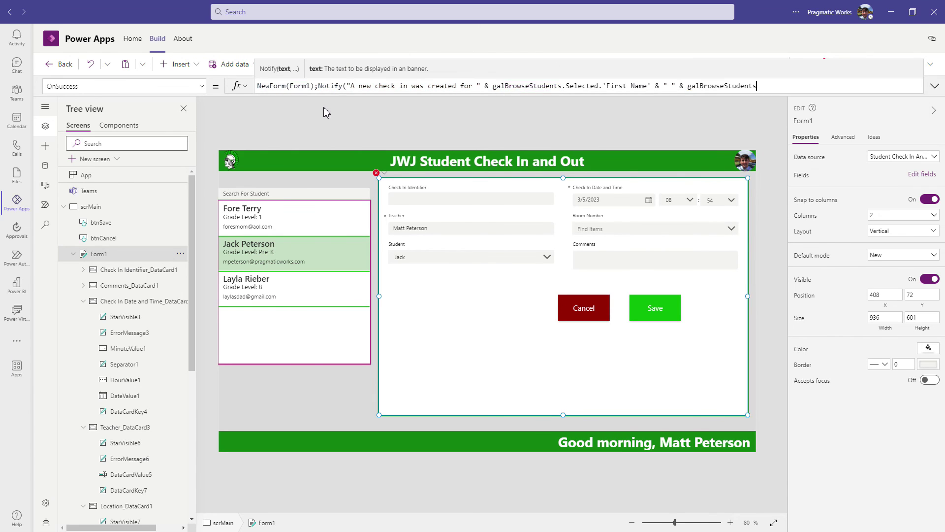
type(".sel")
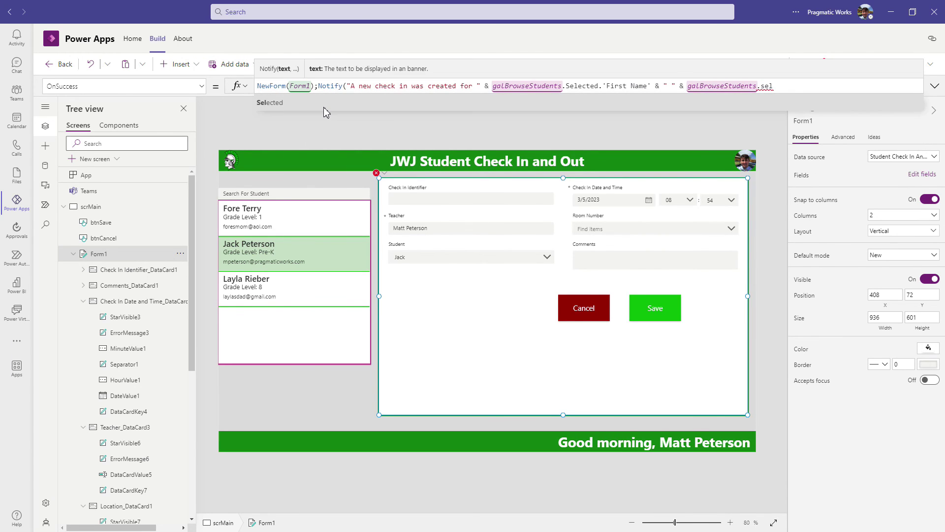
left_click(323, 108)
type(".las")
left_click(323, 107)
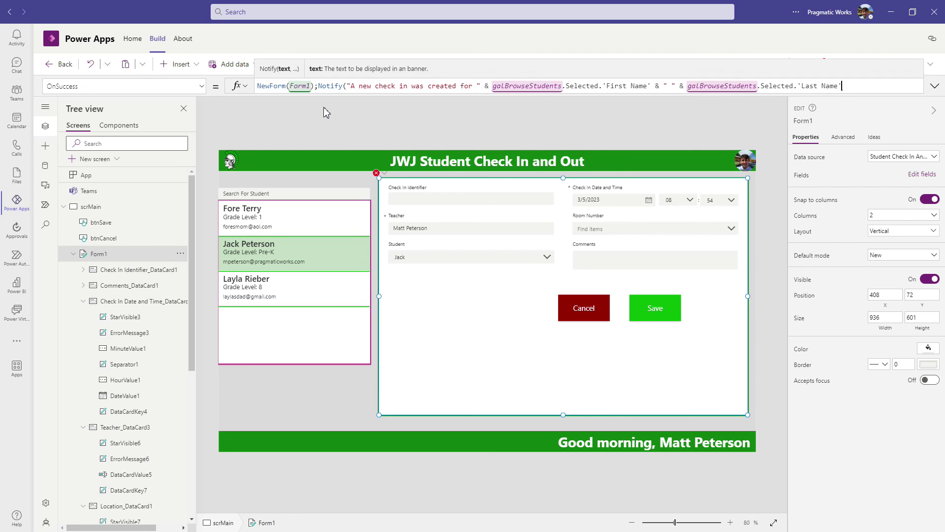
Step: Add a comma after the message argument, expand the formula editor, and start a new line for the next argument, dismissing the ZoomIt error
type(",")
left_click(934, 86)
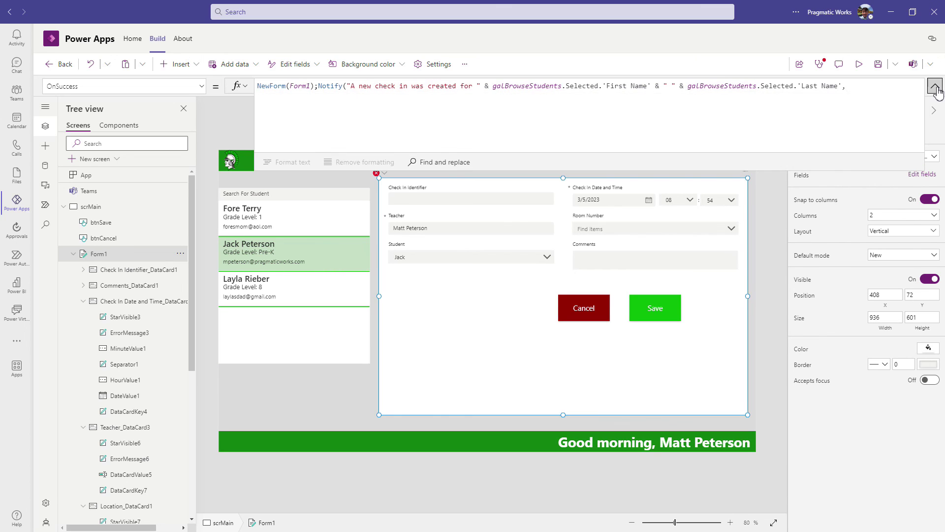
left_click(862, 85)
key("shift+Return")
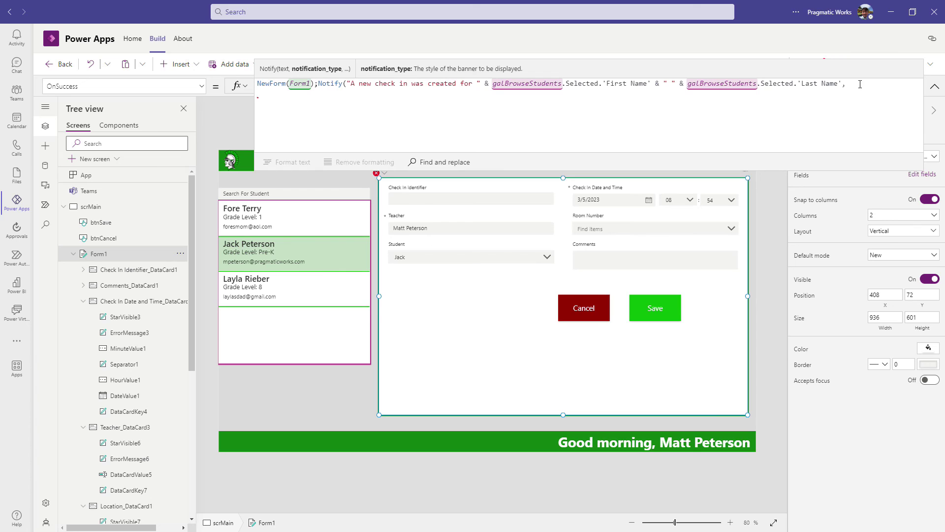
key("ctrl+3")
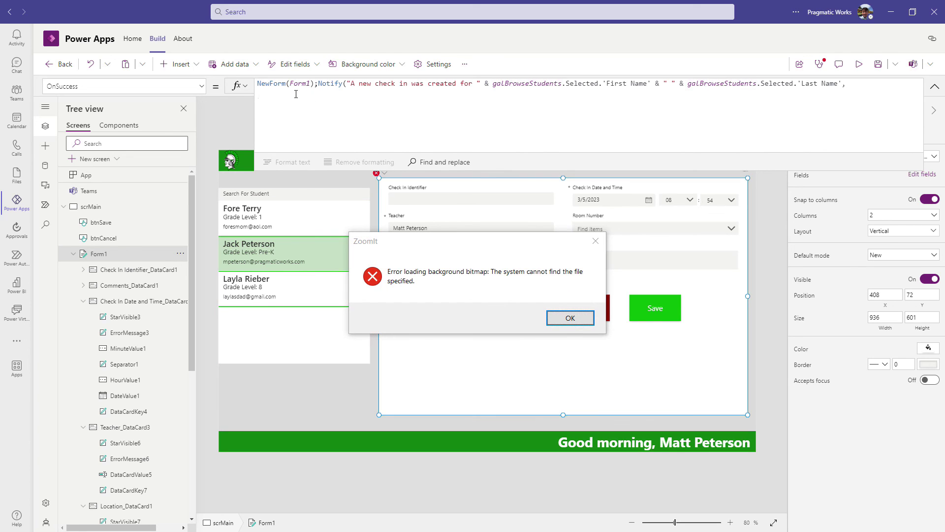
left_click(570, 318)
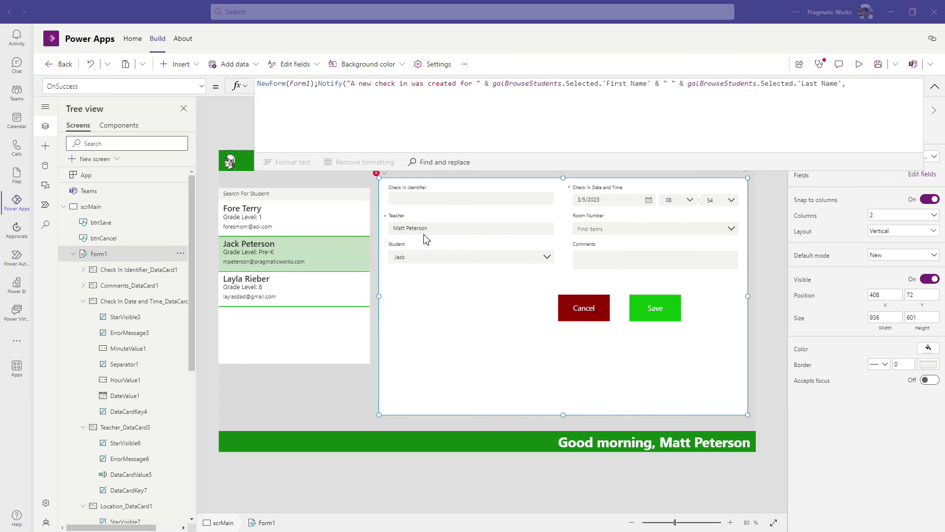
left_click(275, 105)
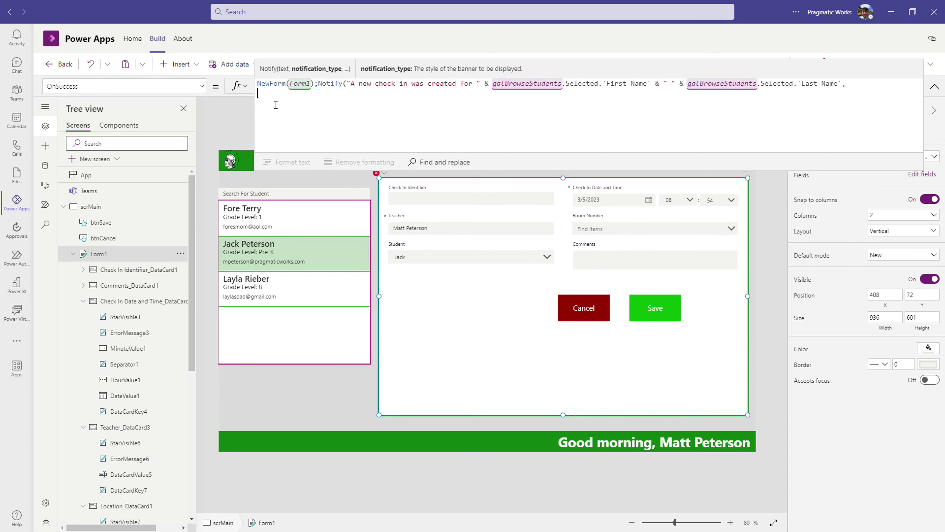
Step: Enter NotificationType.Success as Notify's second argument and close the function's parenthesis
type("not")
key("Down")
key("Down")
key("Down")
key("Down")
key("Down")
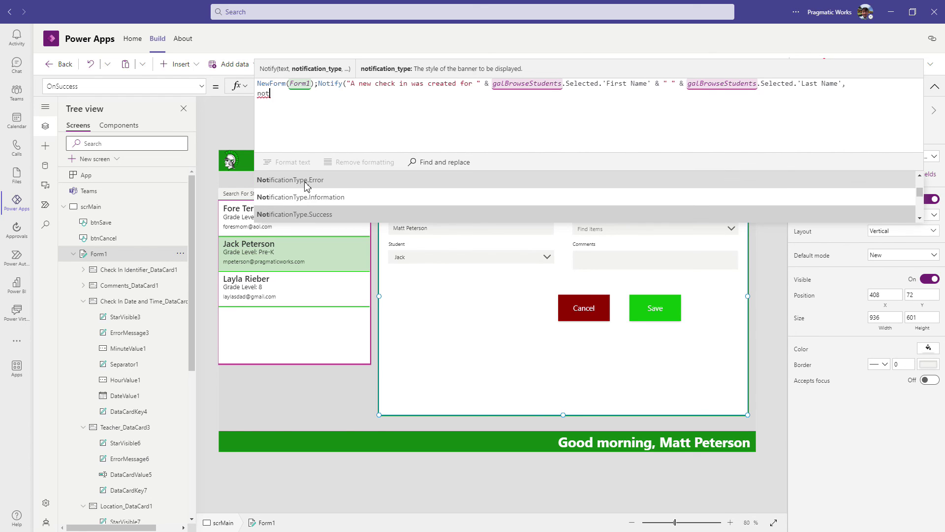
scroll(307, 202, "down", 1)
scroll(308, 202, "up", 1)
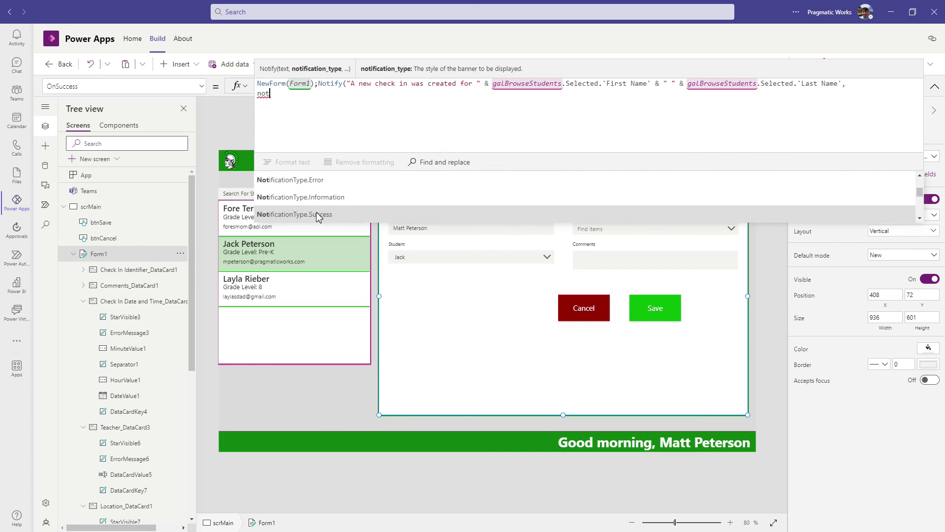
key("Tab")
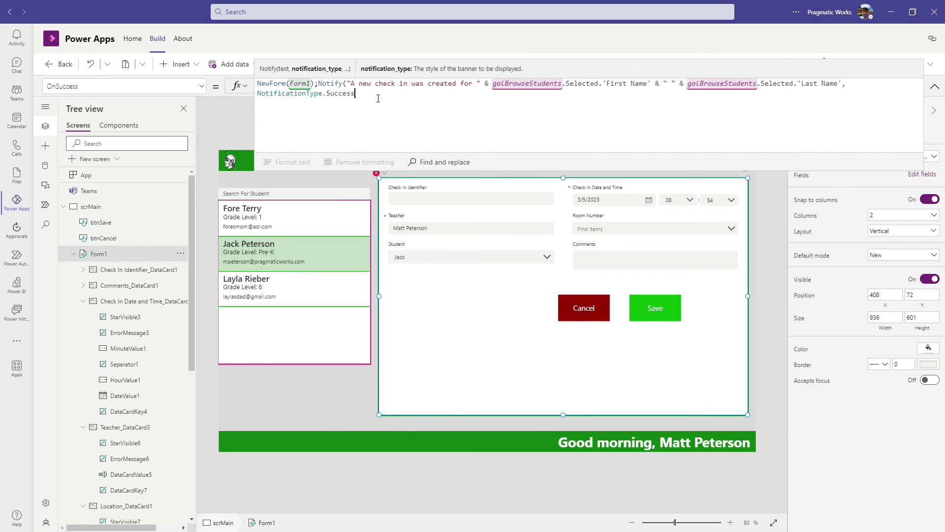
type(")")
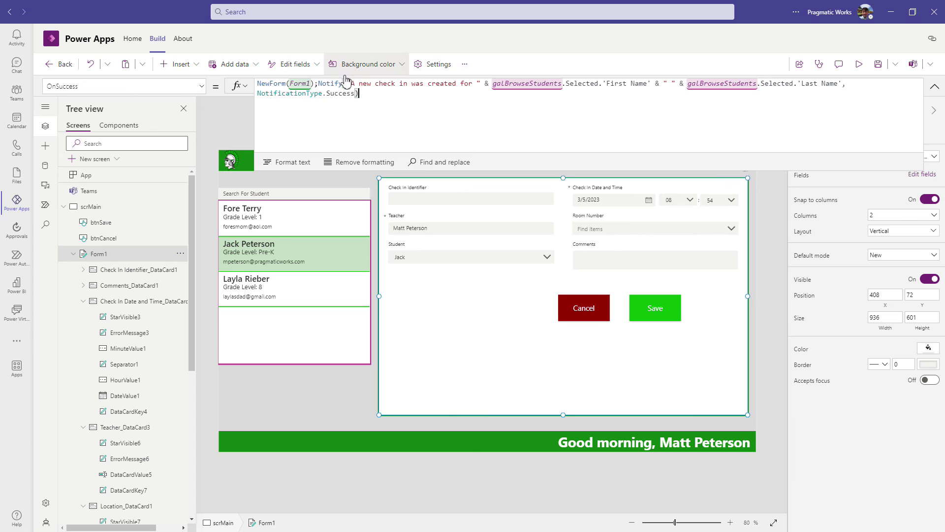
Step: Preview the app and save a test check-in for the Grade Level 1 student with room number 26 and comment "Getting math help"
left_click(859, 64)
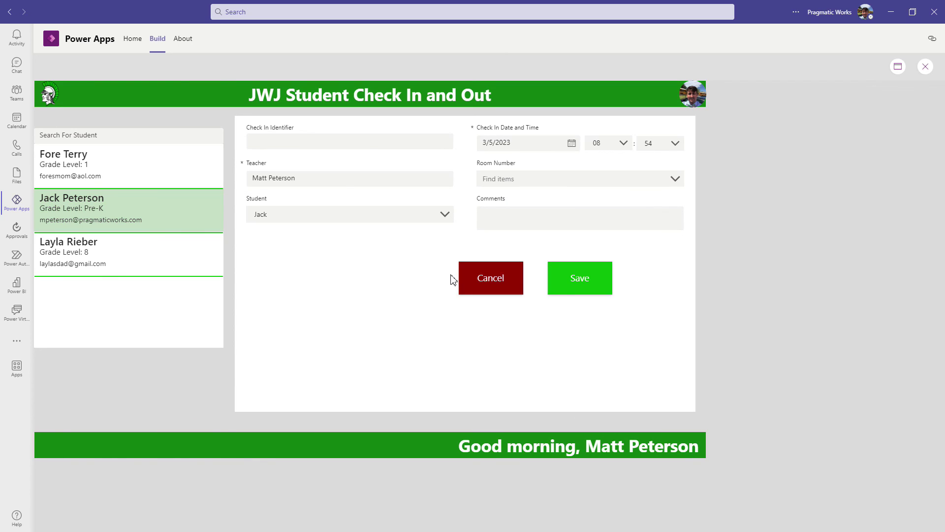
left_click(95, 175)
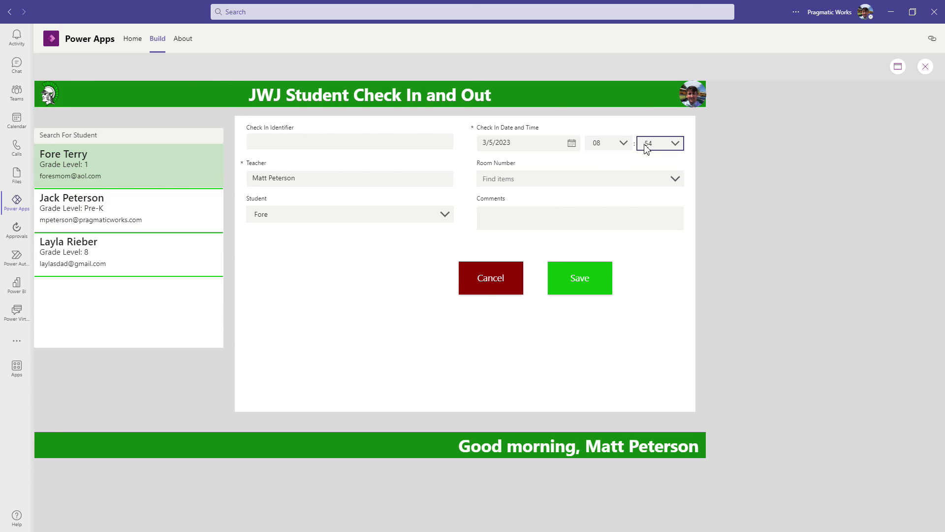
left_click(658, 179)
left_click(555, 202)
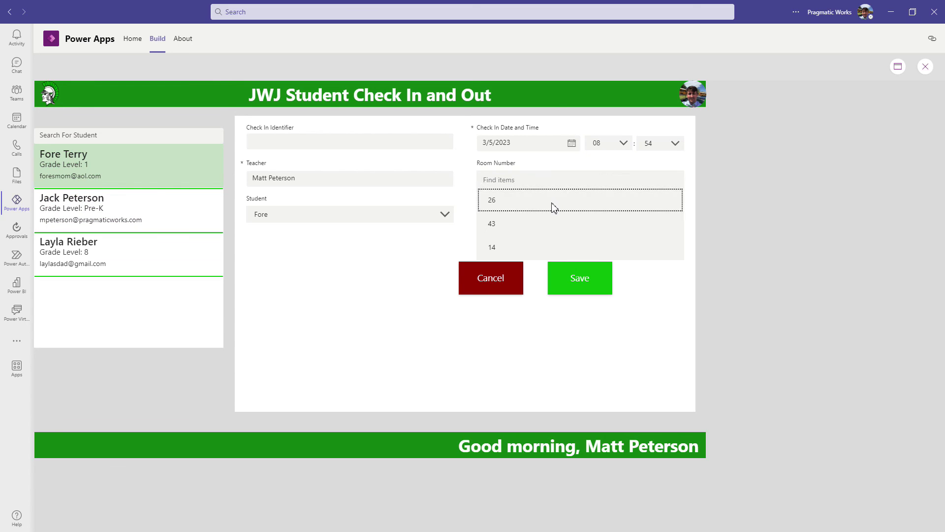
left_click(528, 227)
type("Gett")
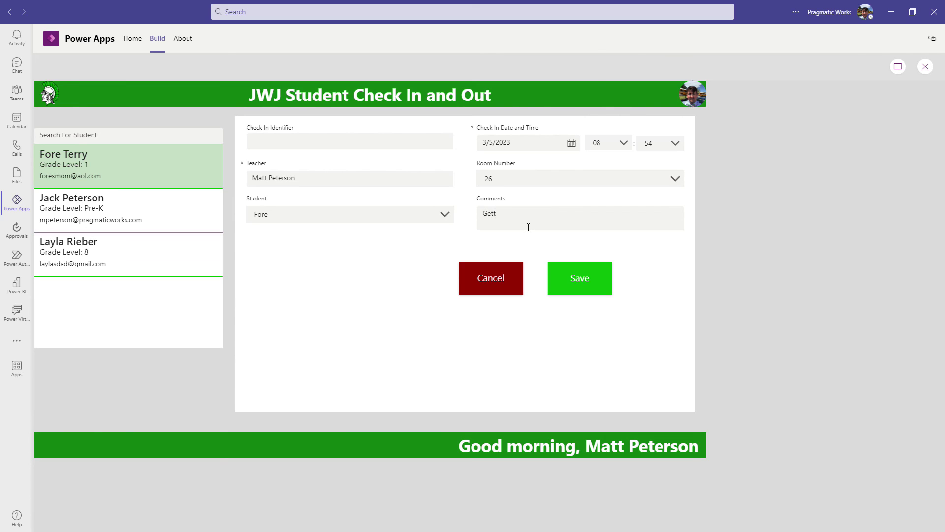
type("ing math help")
left_click(577, 280)
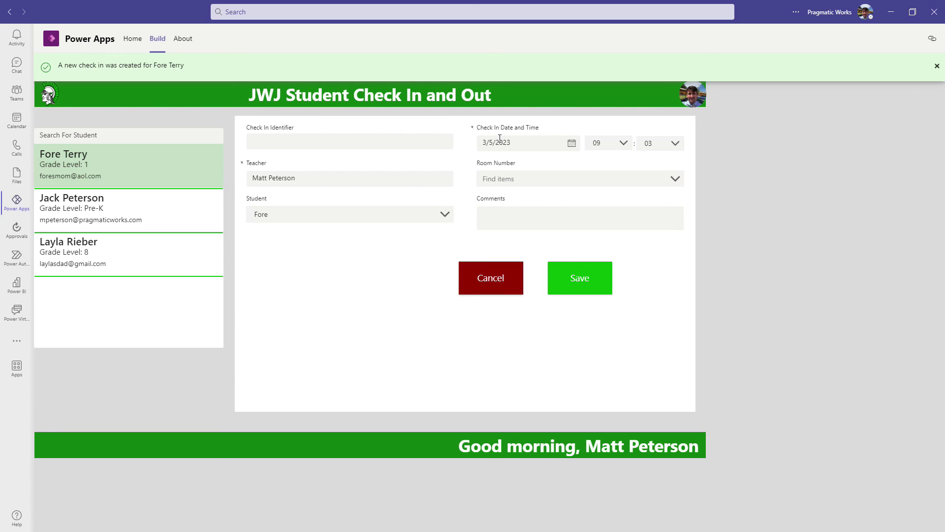
Step: Save a test check-in for the Grade Level 8 student with room number 43 and comment "Volunteering to clean up room during her lunch", then dismiss the notification
left_click(72, 249)
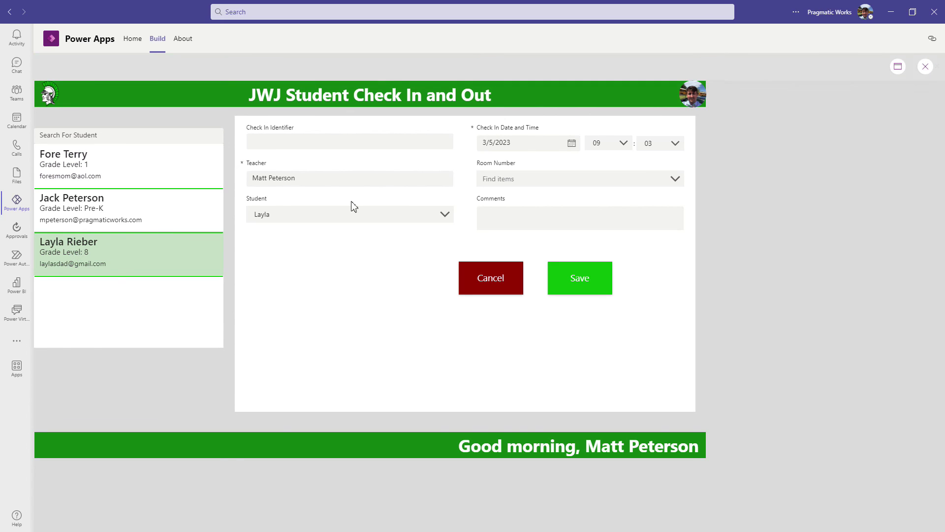
left_click(578, 179)
left_click(509, 226)
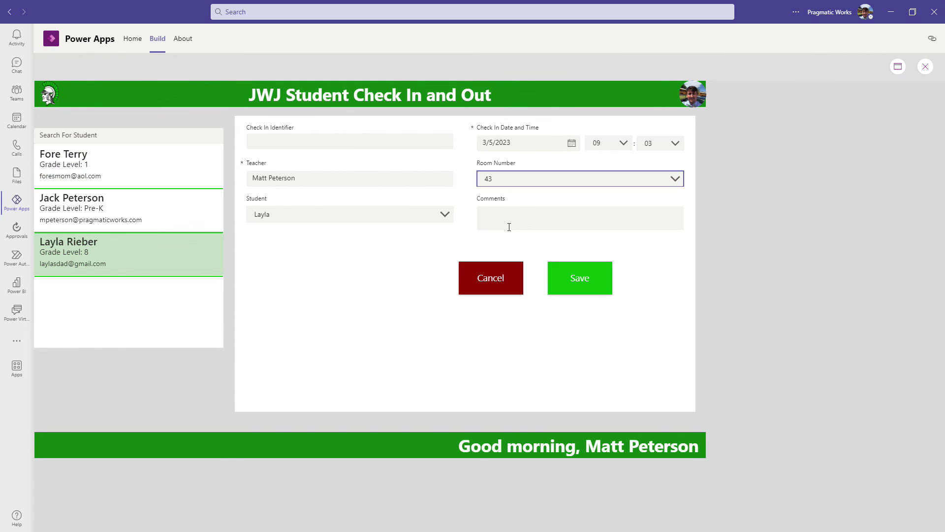
left_click(506, 218)
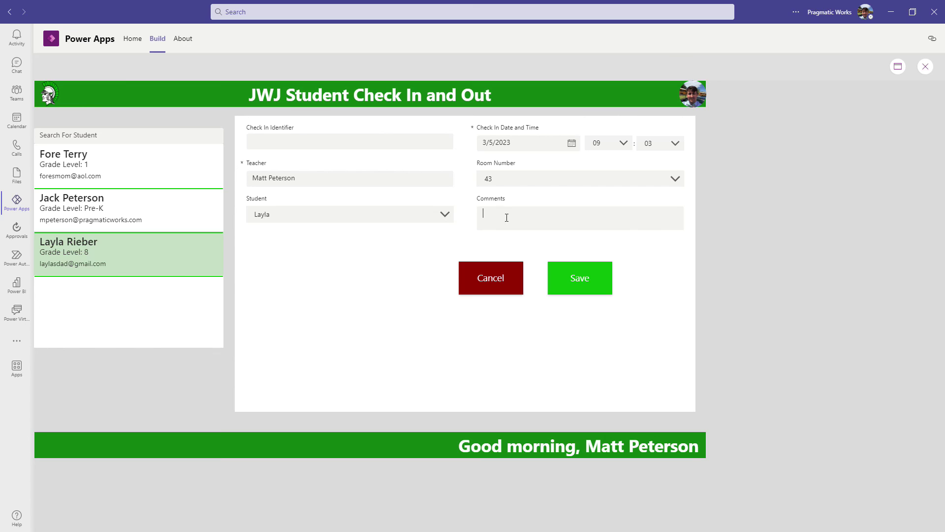
type("Volunteering to clean up room during her lunch")
left_click(571, 292)
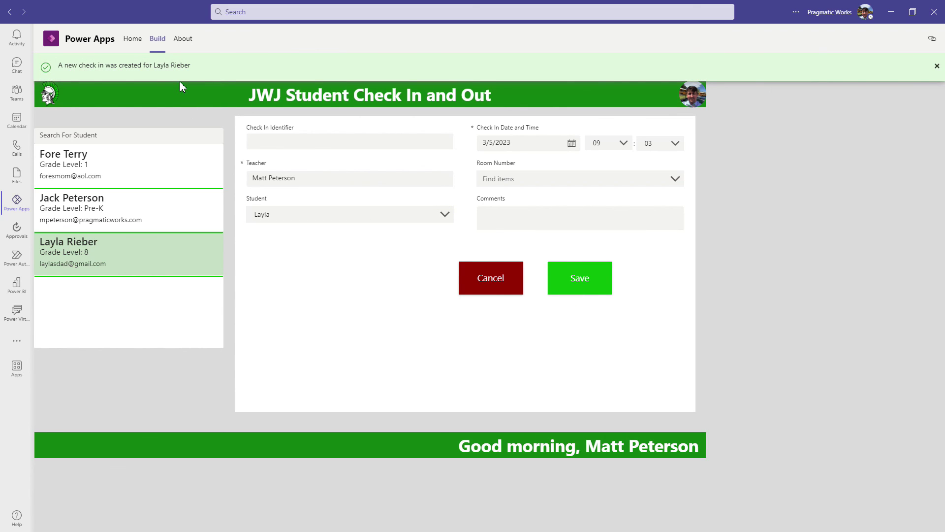
left_click(937, 65)
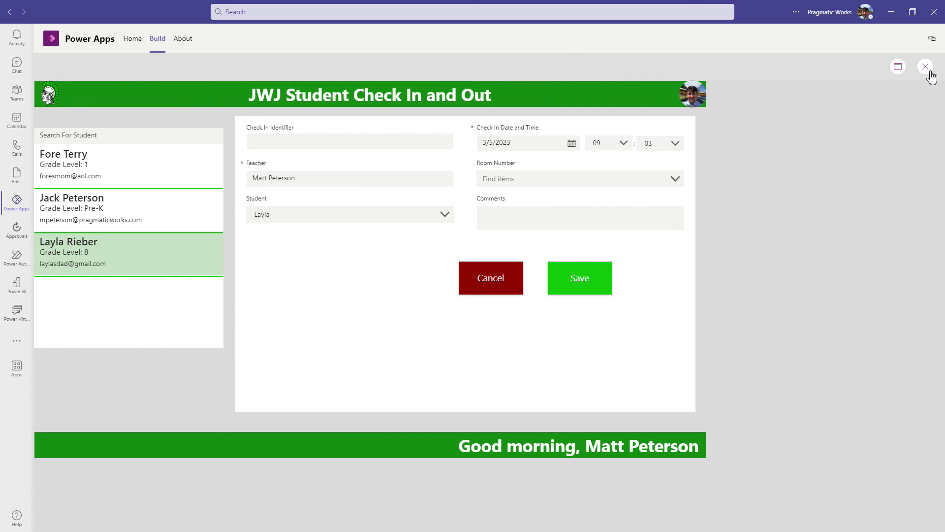
Step: Exit the app preview, dismiss the testing tip, and collapse the expanded formula editor
left_click(930, 72)
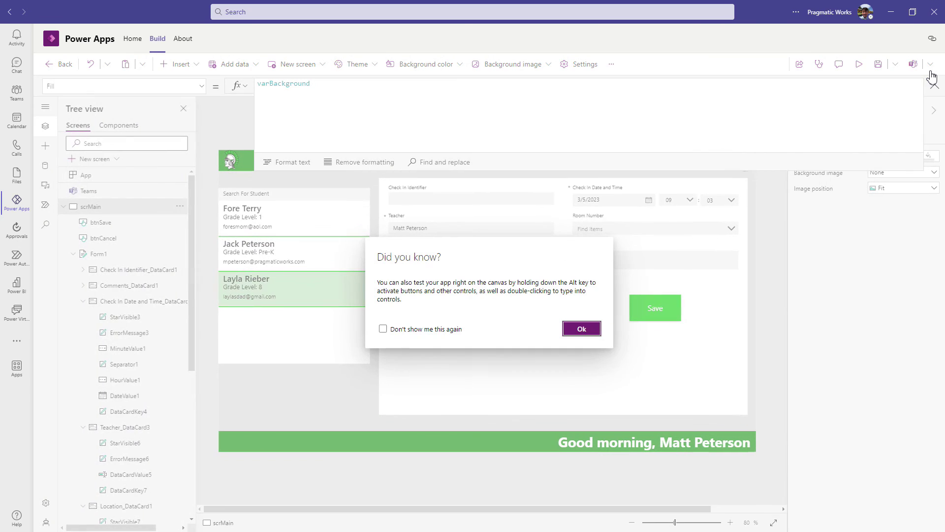
left_click(581, 328)
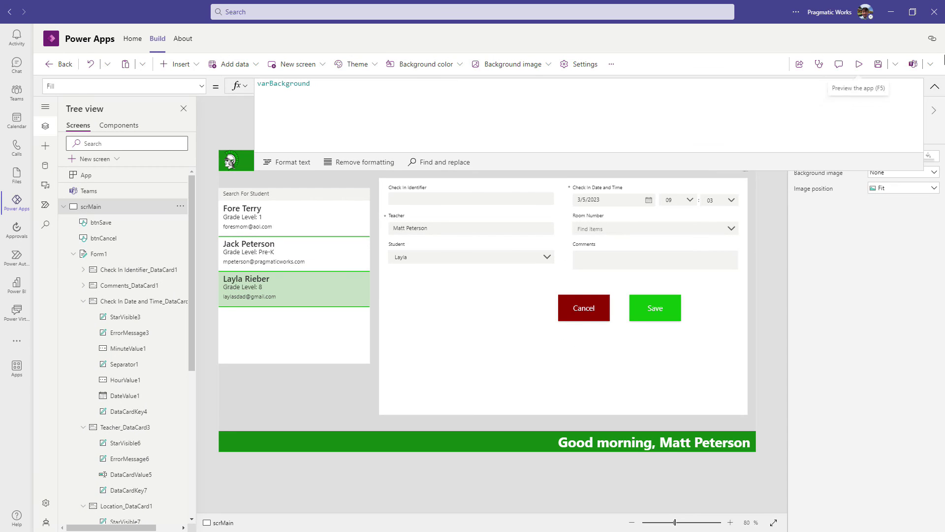
left_click(935, 86)
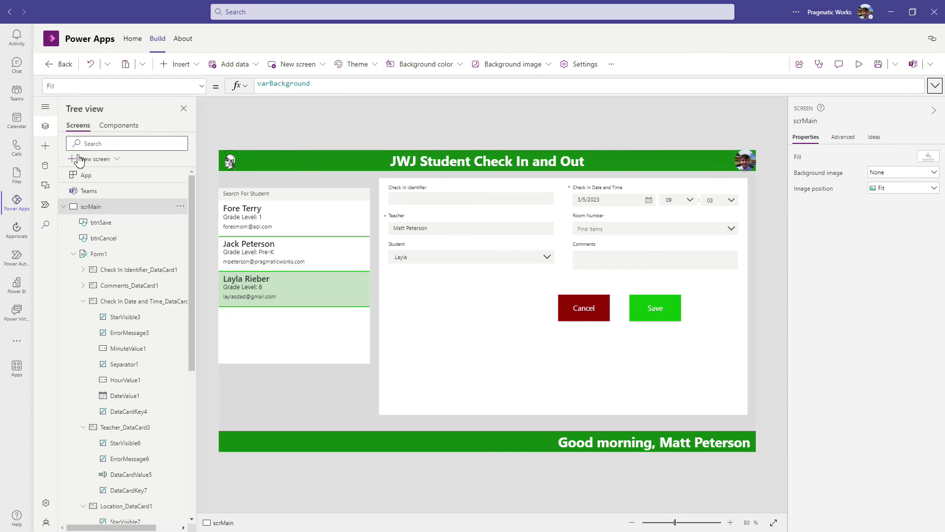
Step: Open the Student Check In And Outs table's data for editing to review the saved check-ins
left_click(45, 165)
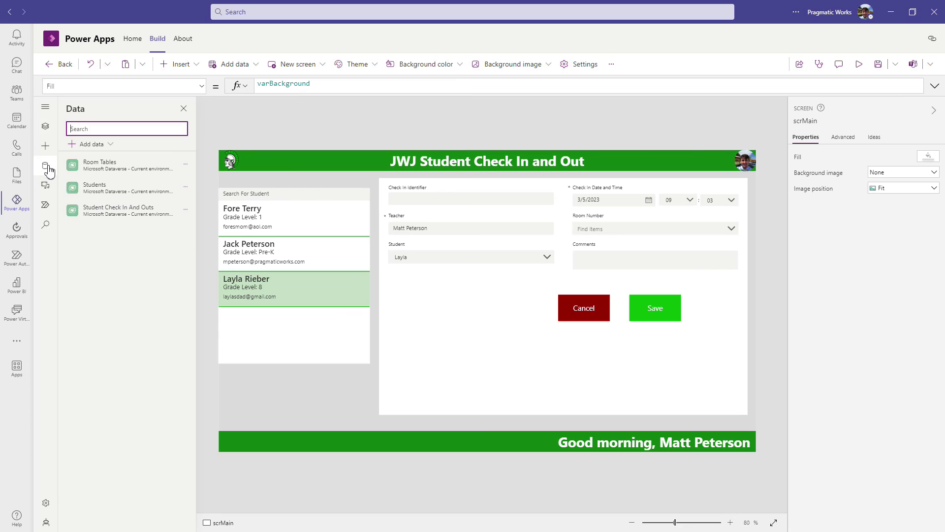
left_click(186, 210)
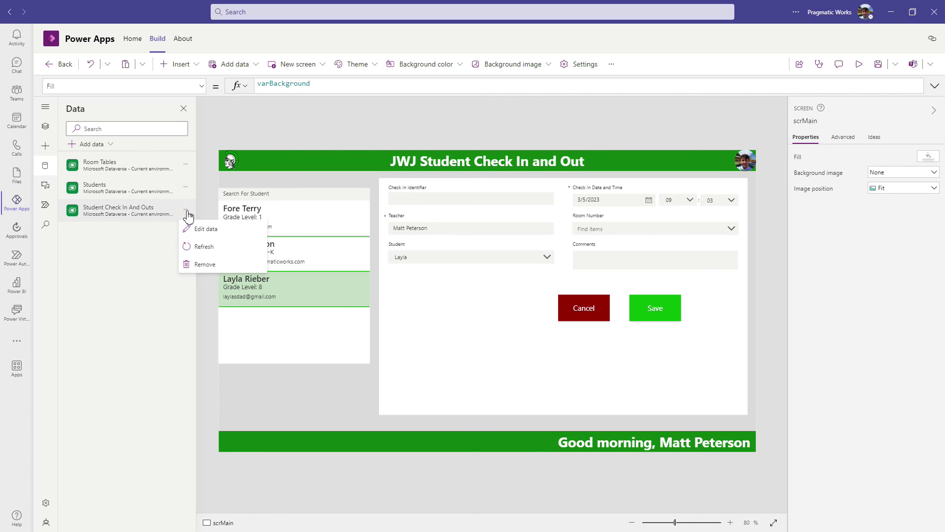
left_click(201, 229)
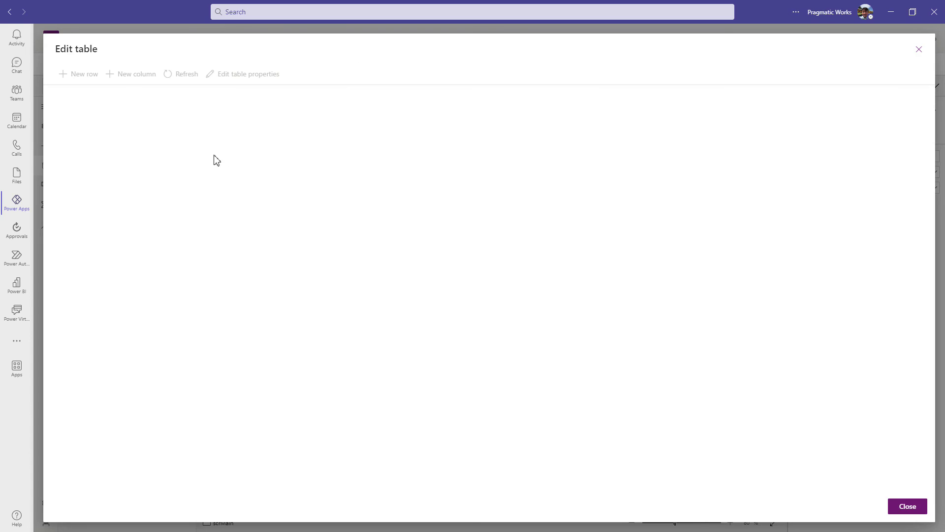